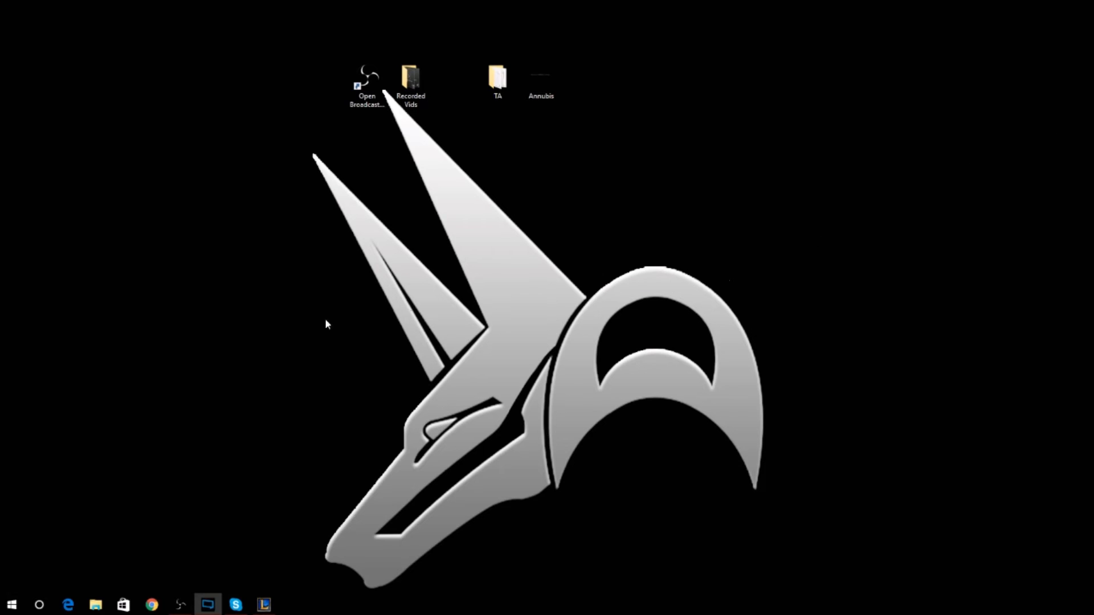
left_click(152, 604)
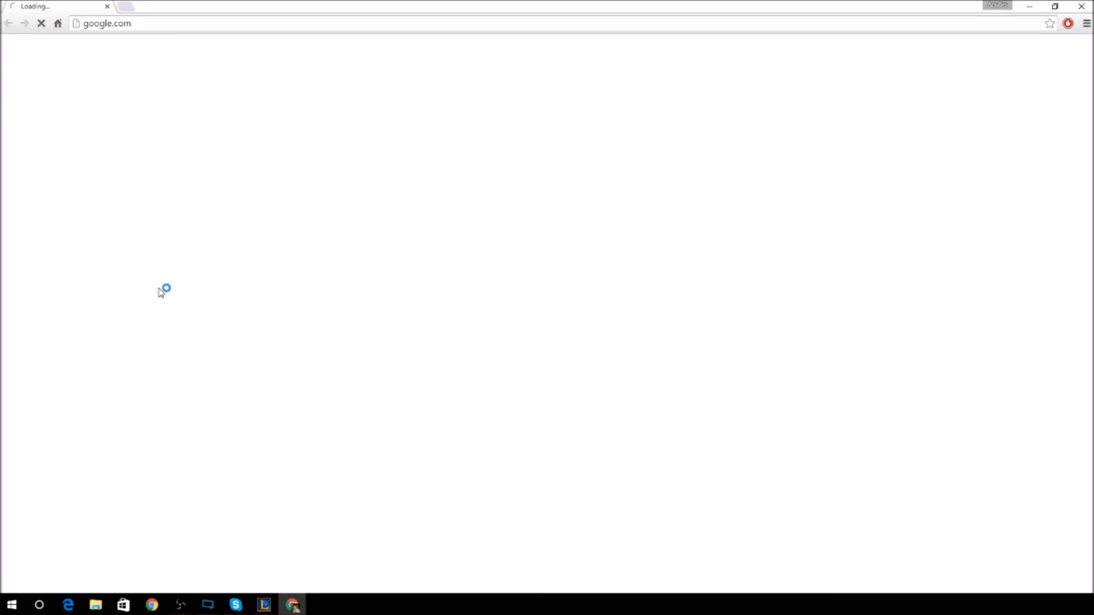
left_click(169, 25)
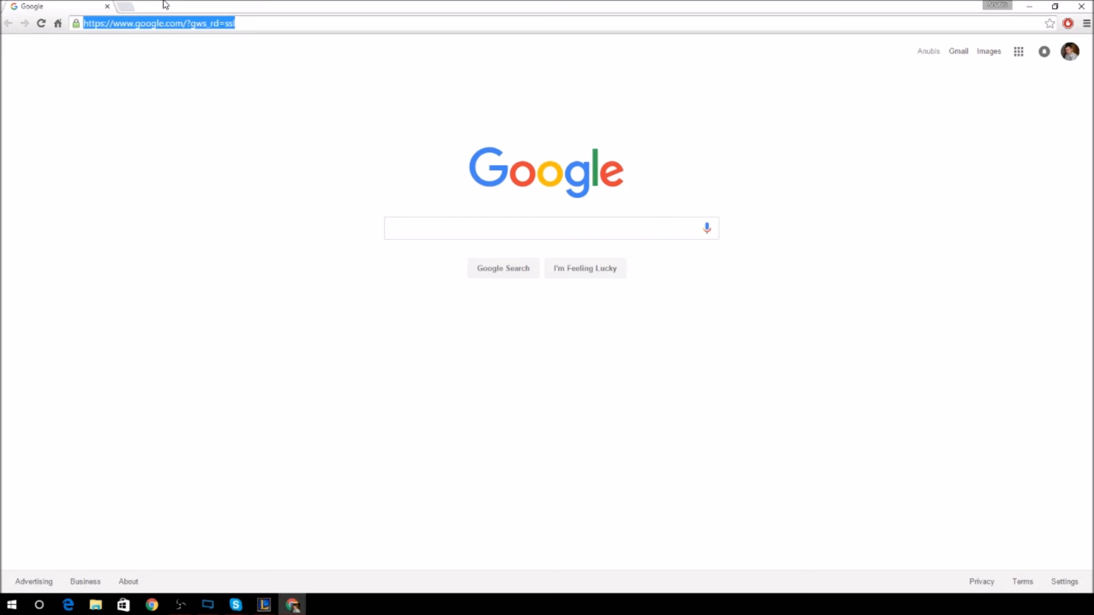
type("www.night")
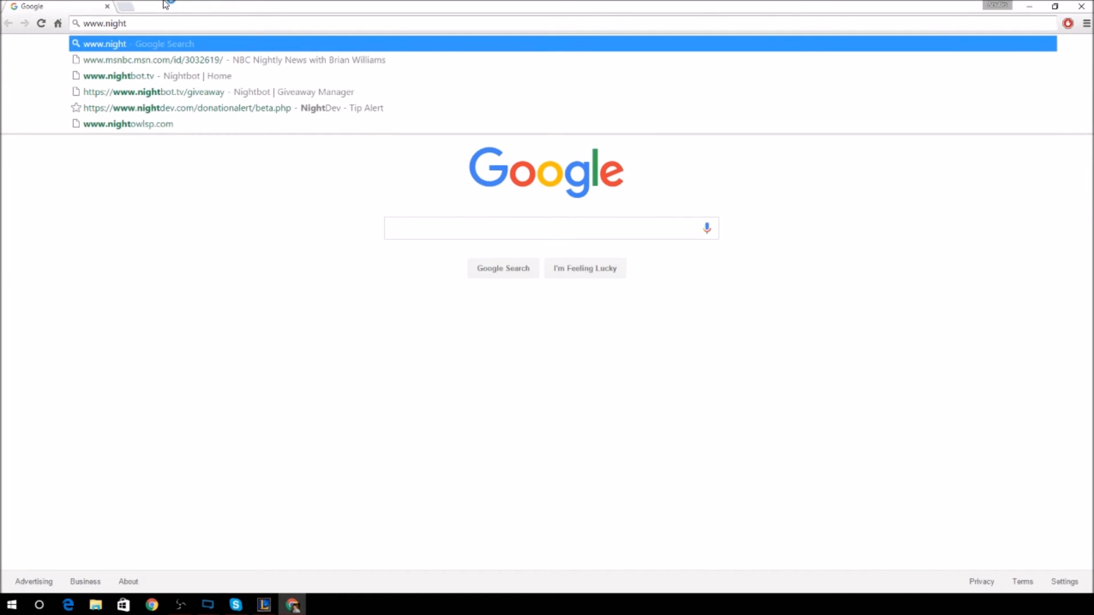
type("dev.com")
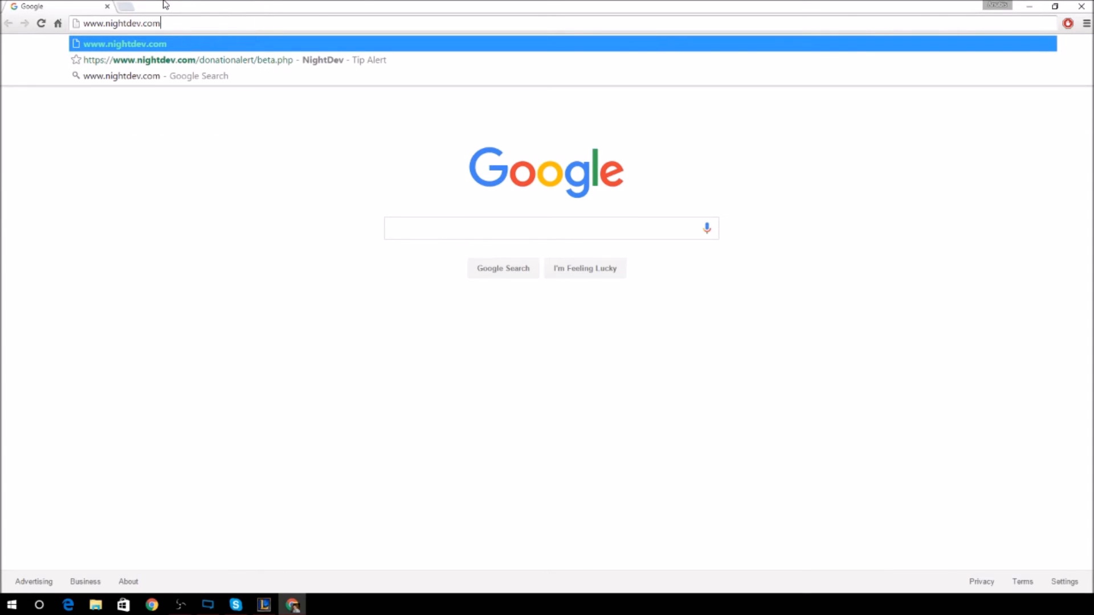
key("Return")
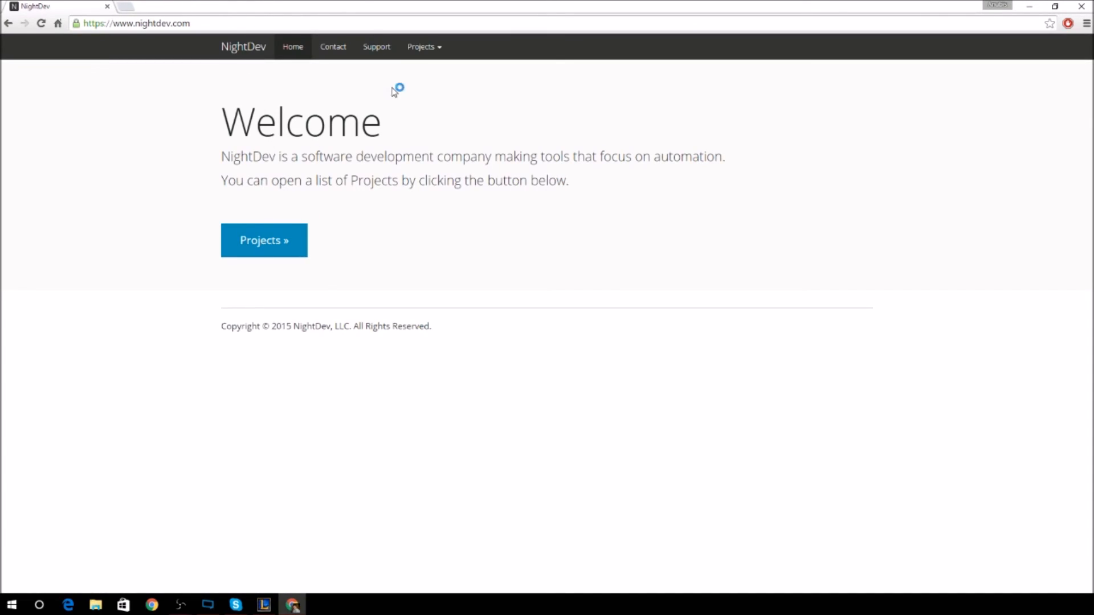
left_click(433, 51)
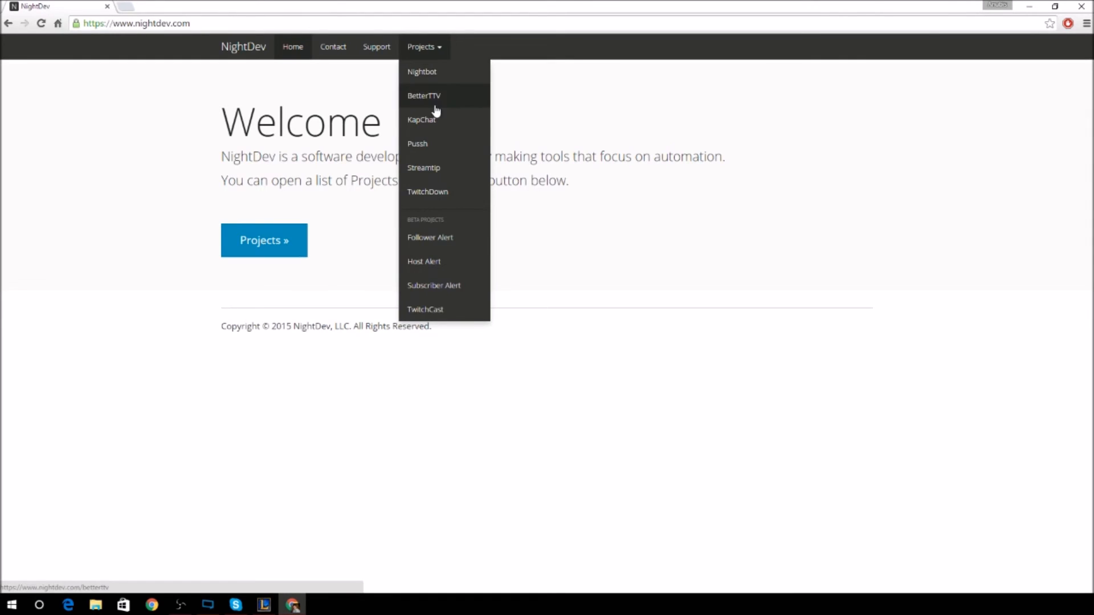
left_click(434, 239)
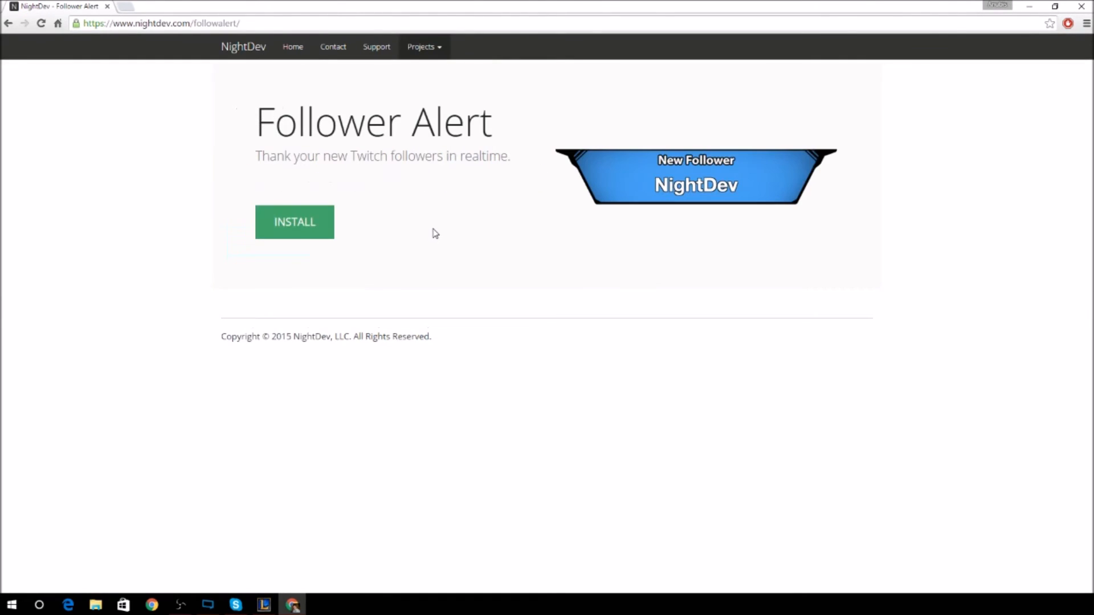
left_click(304, 227)
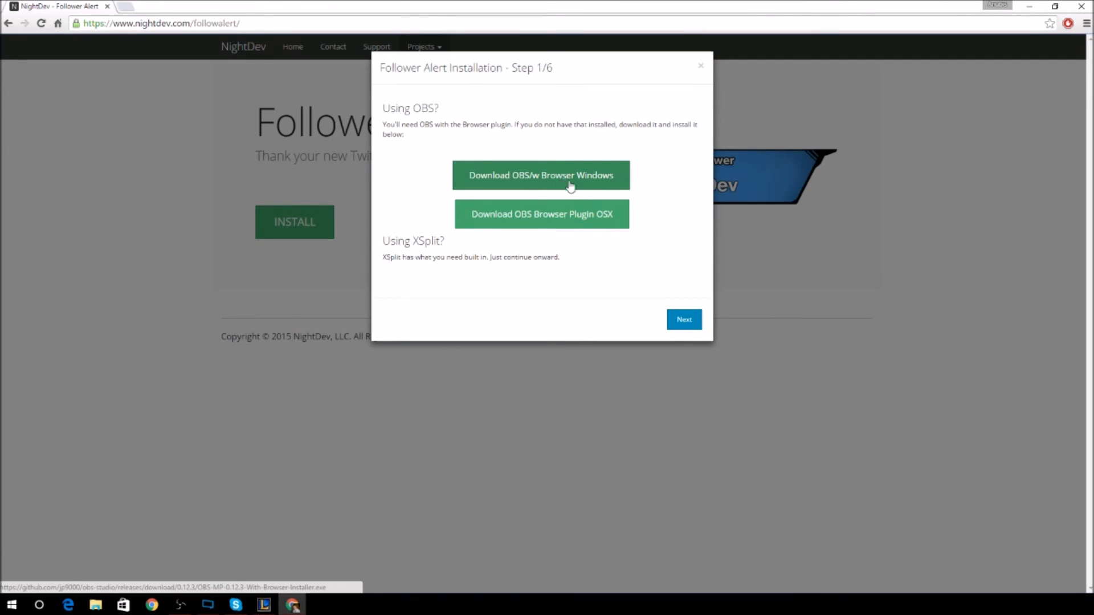
left_click(701, 66)
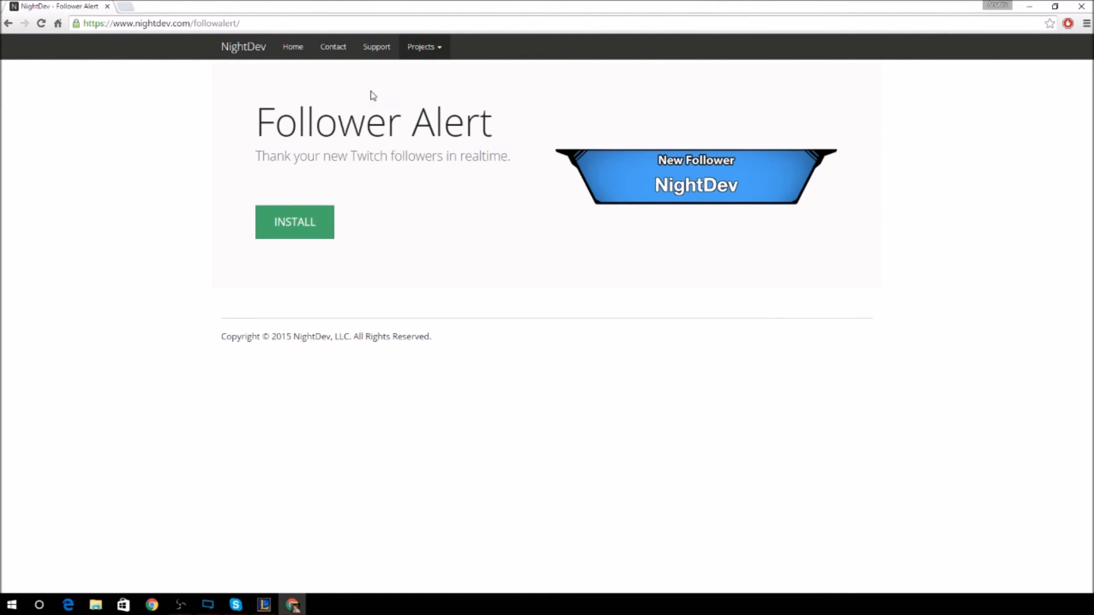
left_click(433, 49)
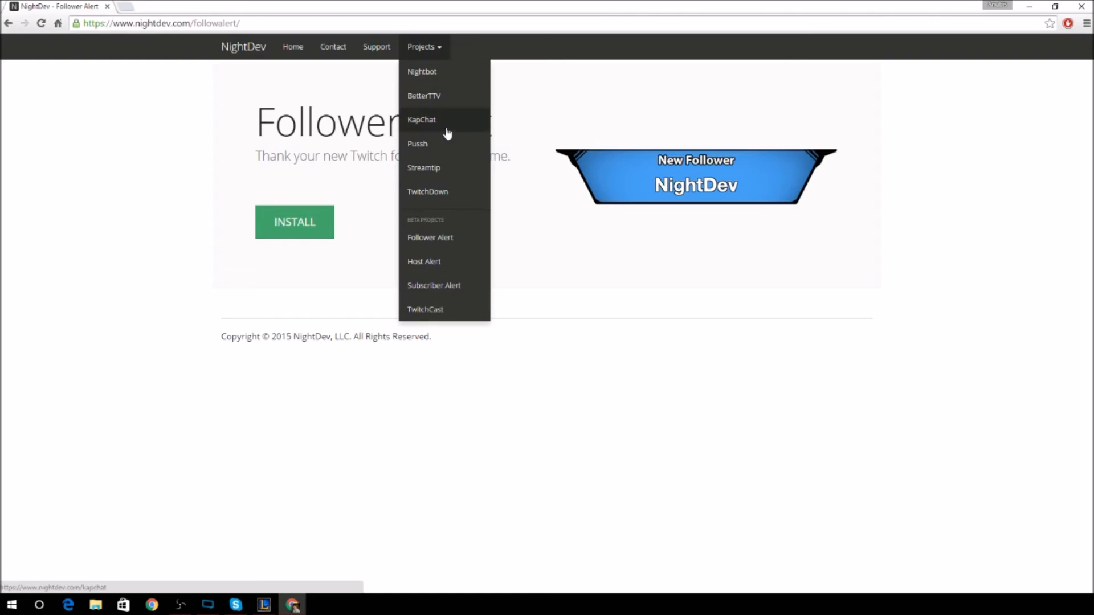
left_click(430, 240)
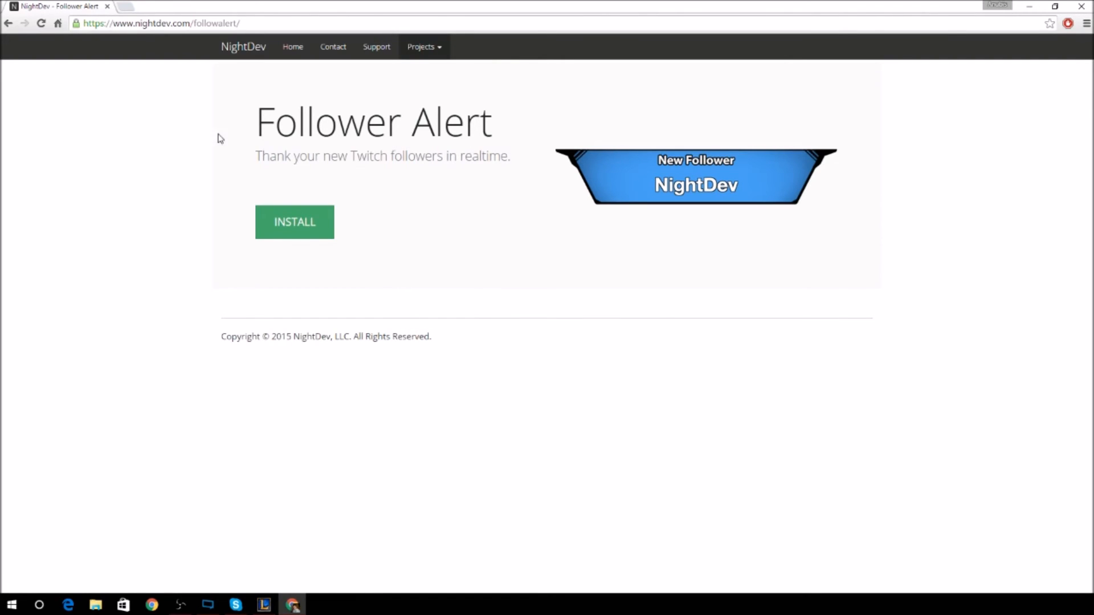
Start the Follower Alert installation, continue past the OBS download stage and log in with Dropbox.
left_click(310, 222)
left_click(686, 323)
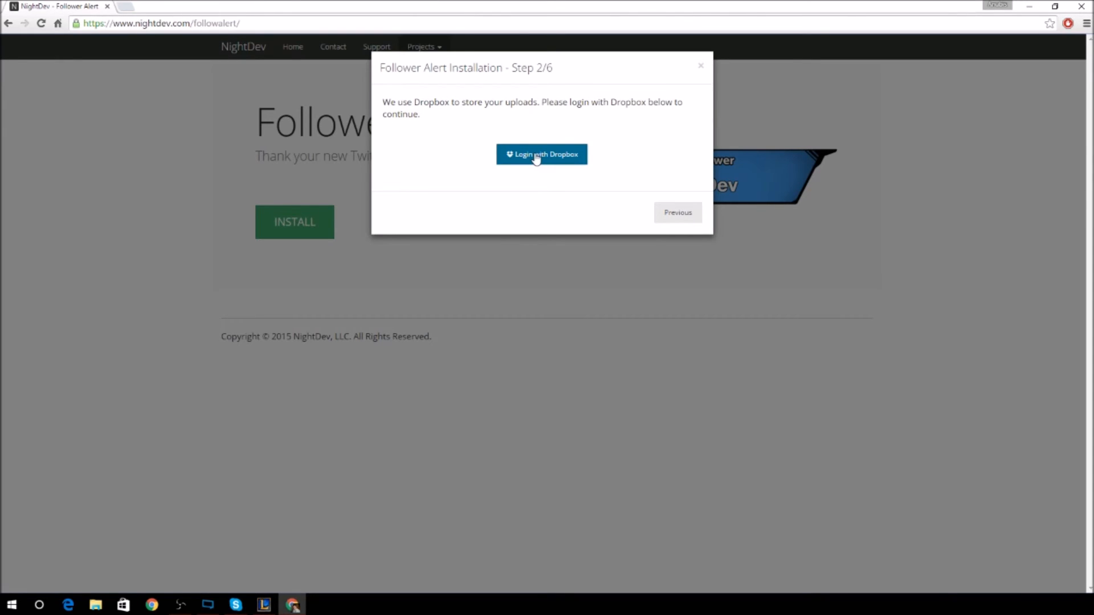
left_click(536, 159)
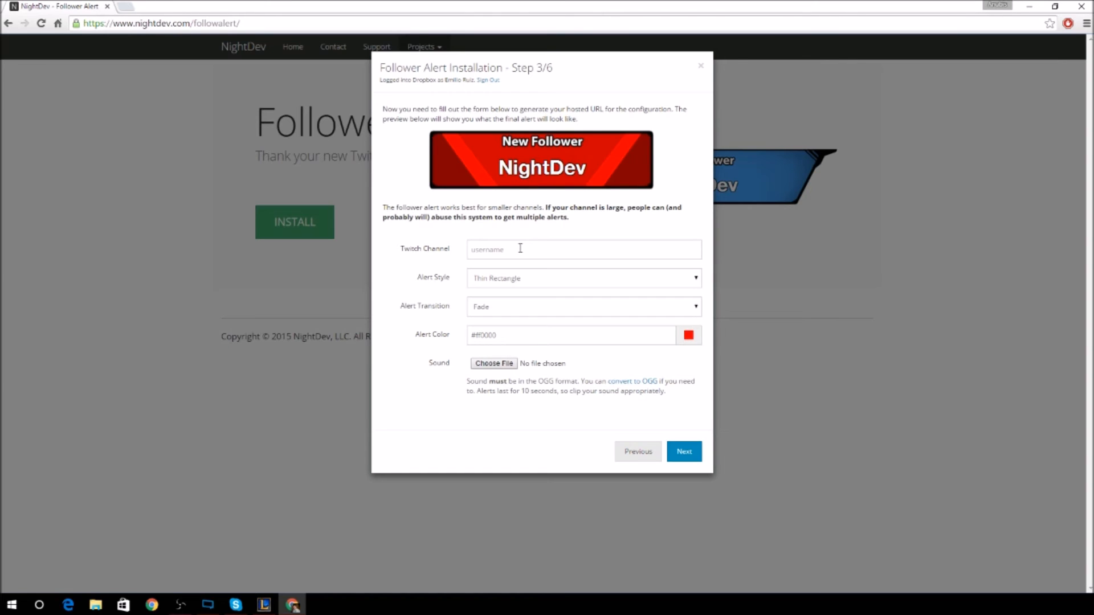
Try the Wide Rectangle, Trapezoid and Old Flat alert styles in the preview.
left_click(519, 282)
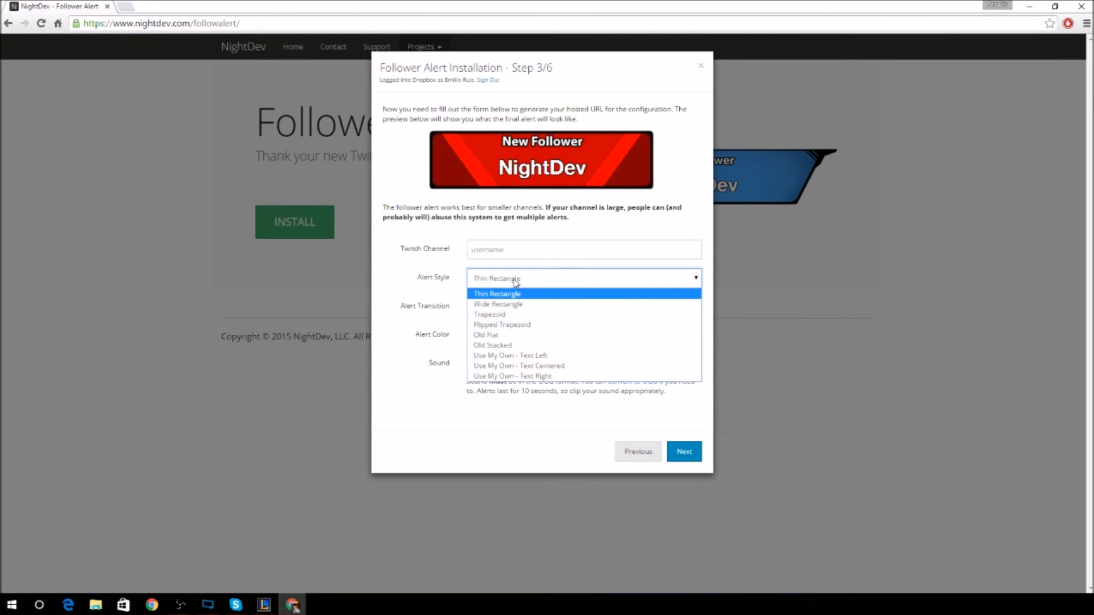
left_click(518, 305)
left_click(517, 285)
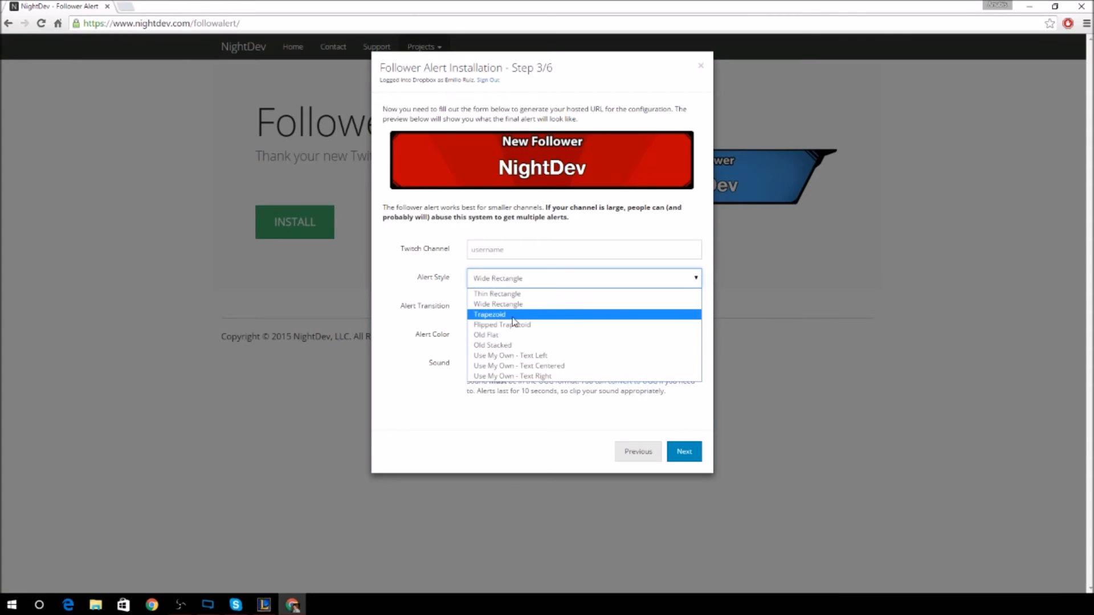
left_click(516, 314)
left_click(519, 285)
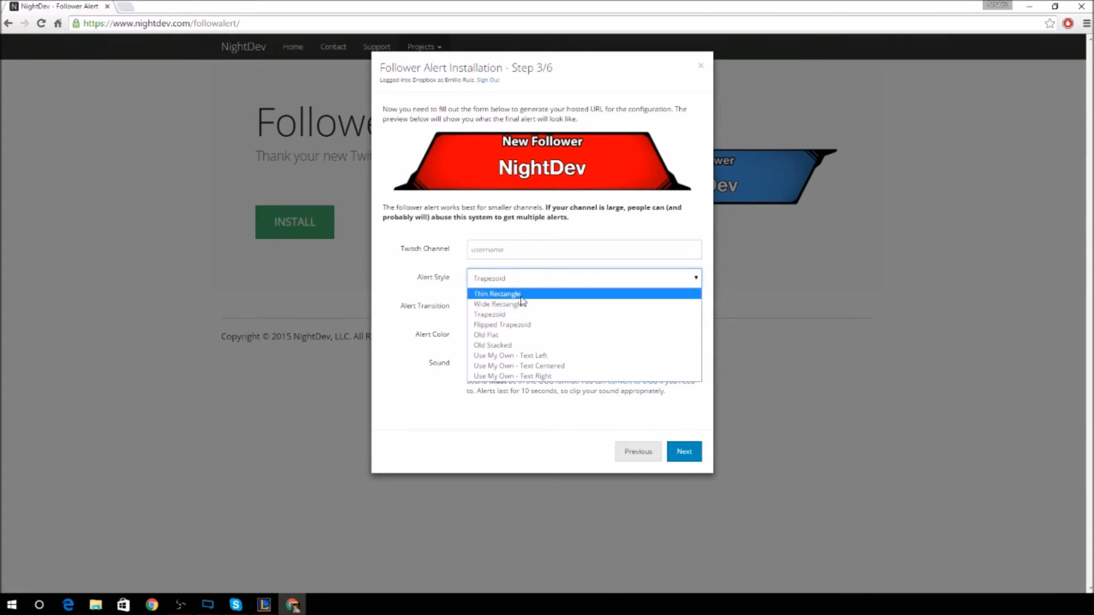
left_click(511, 335)
Set the alert style to Use My Own - Text Centered and choose the follower image from Downloads as the custom alert.
left_click(513, 280)
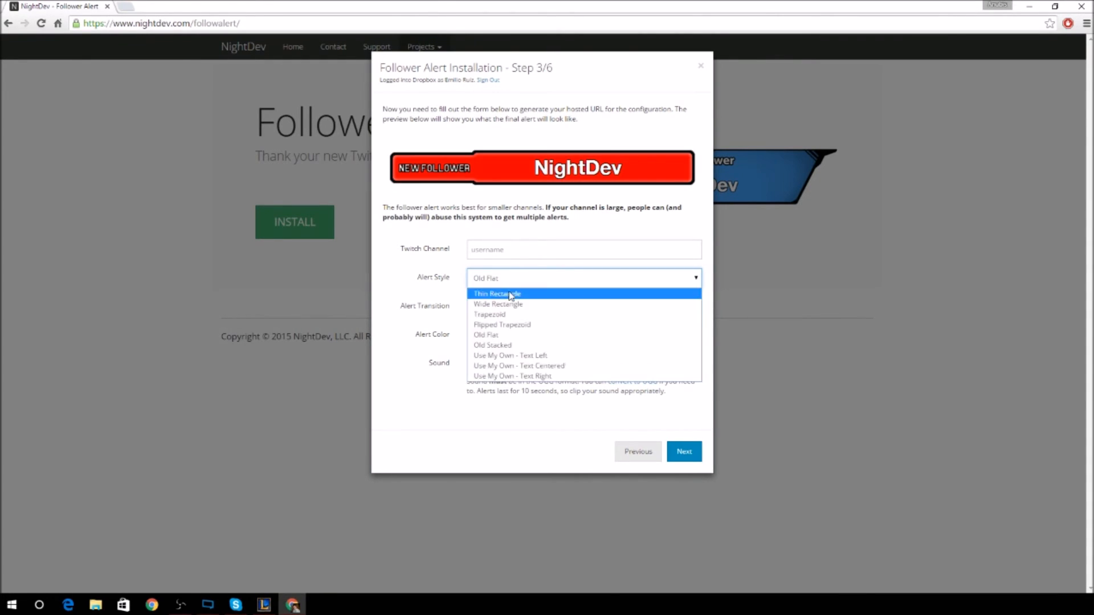
left_click(541, 368)
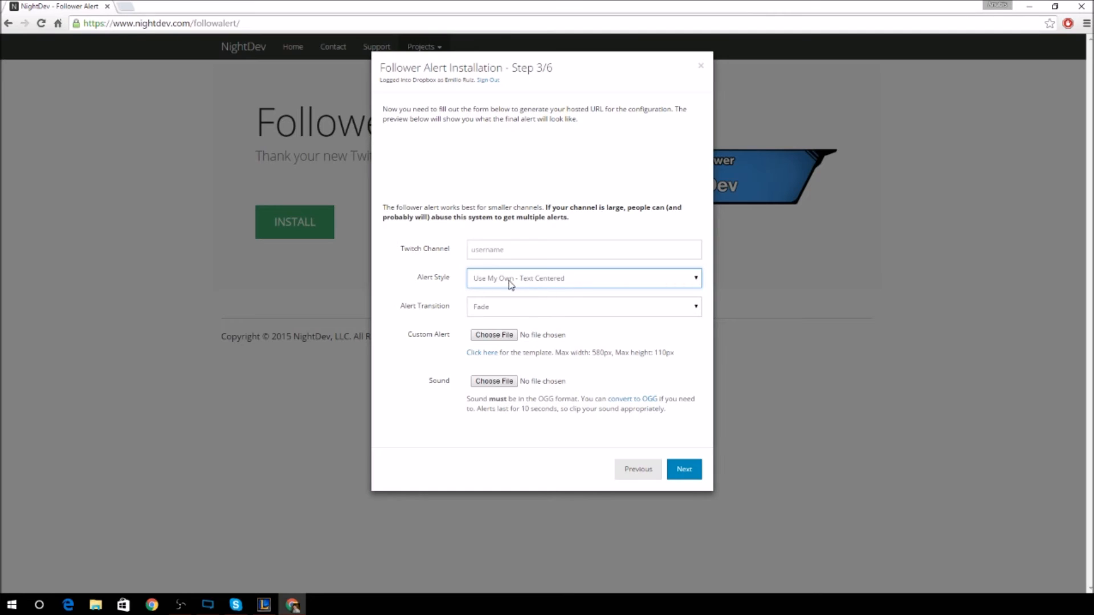
left_click(495, 336)
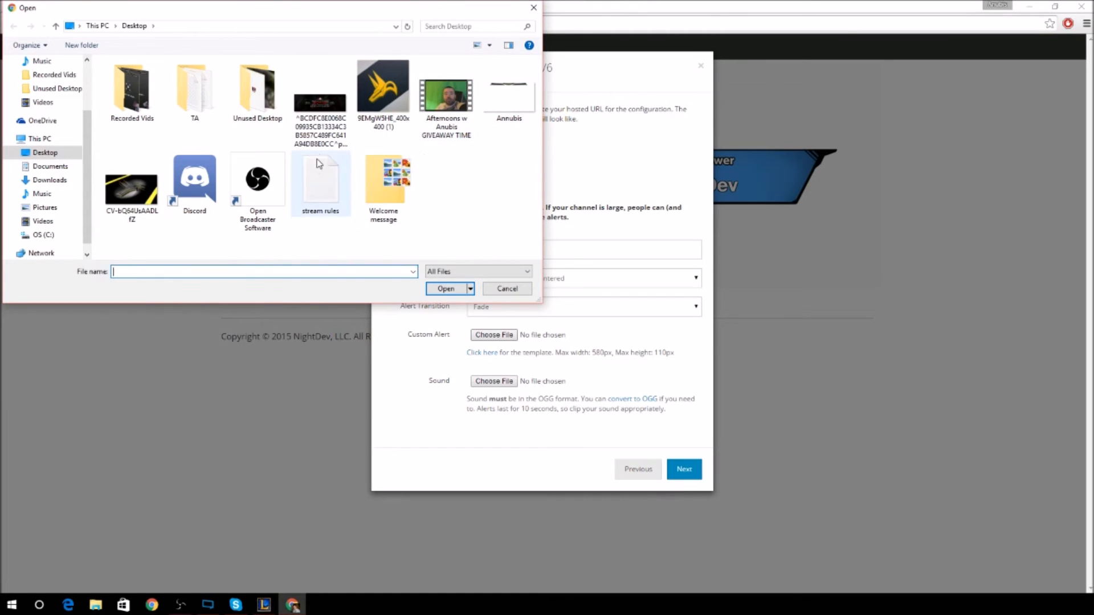
left_click(53, 182)
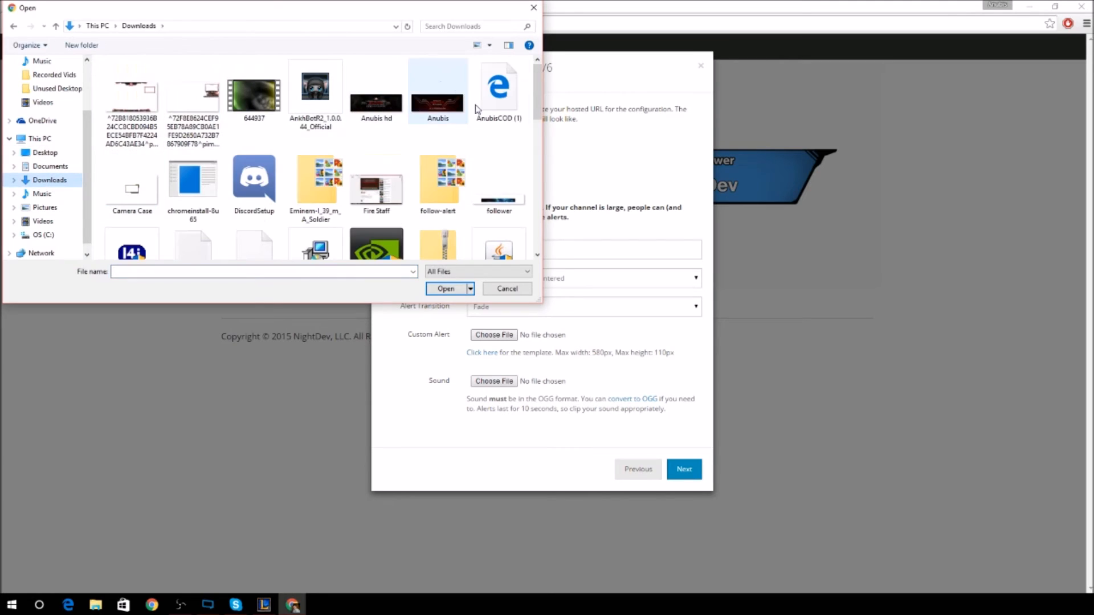
left_click(485, 214)
left_click(454, 285)
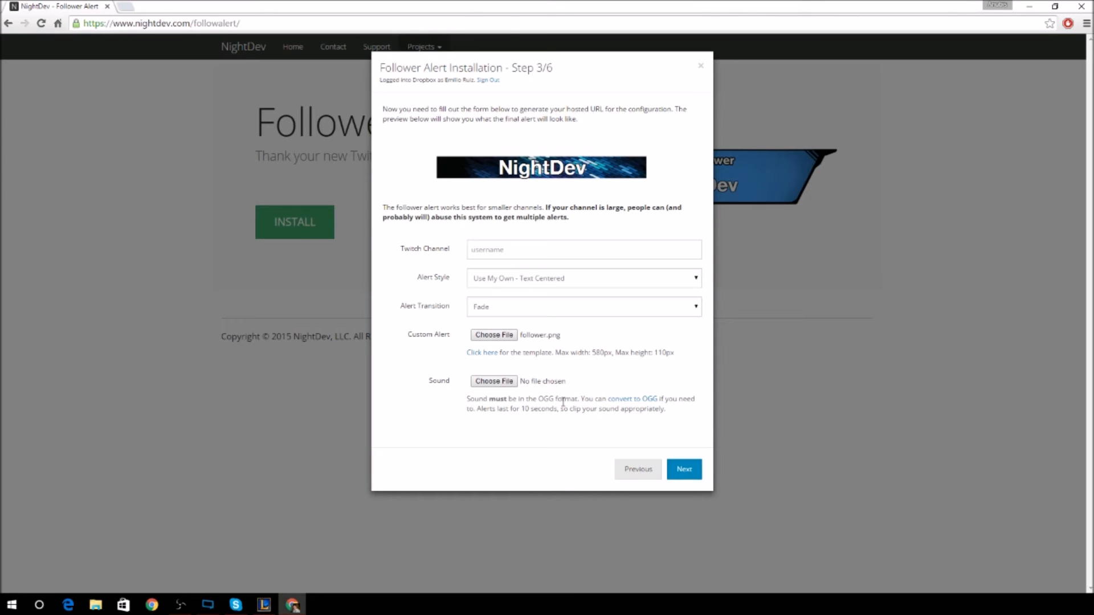
Open the linked OGG converter, enter an audio trim range of 00:00:30 to 00:00:40, and close the converter without converting.
left_click(631, 401)
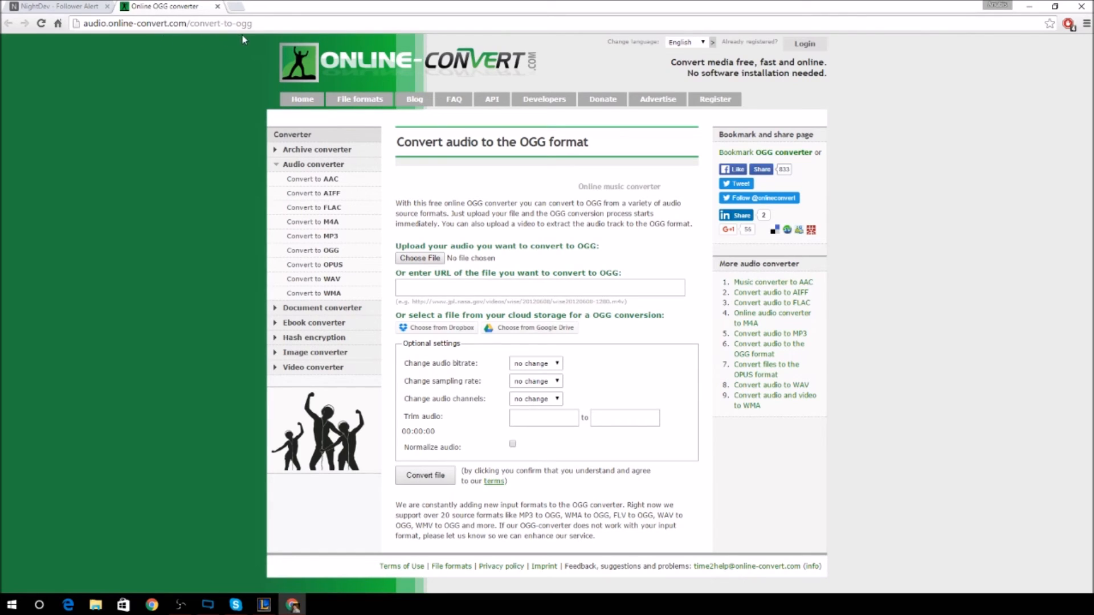
left_click(425, 260)
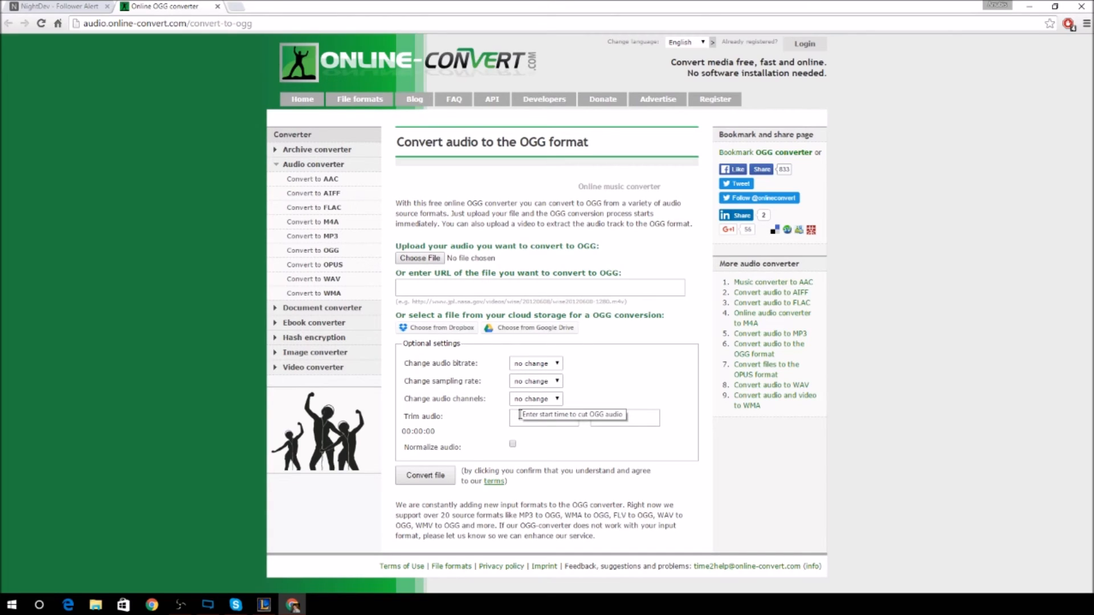
left_click(529, 425)
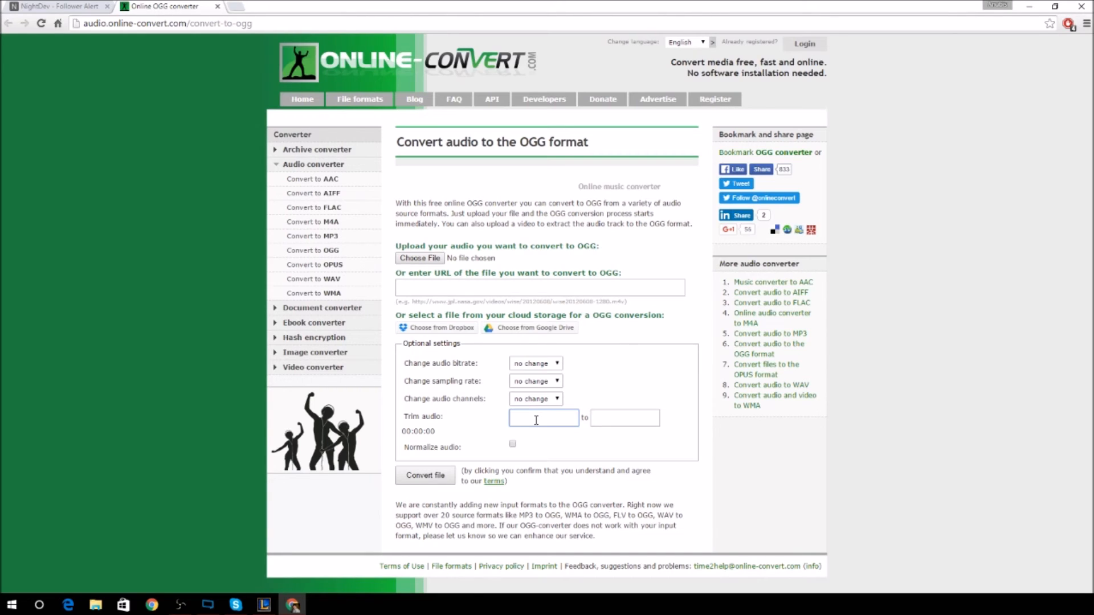
type("00:00:10")
left_click(599, 414)
type("00")
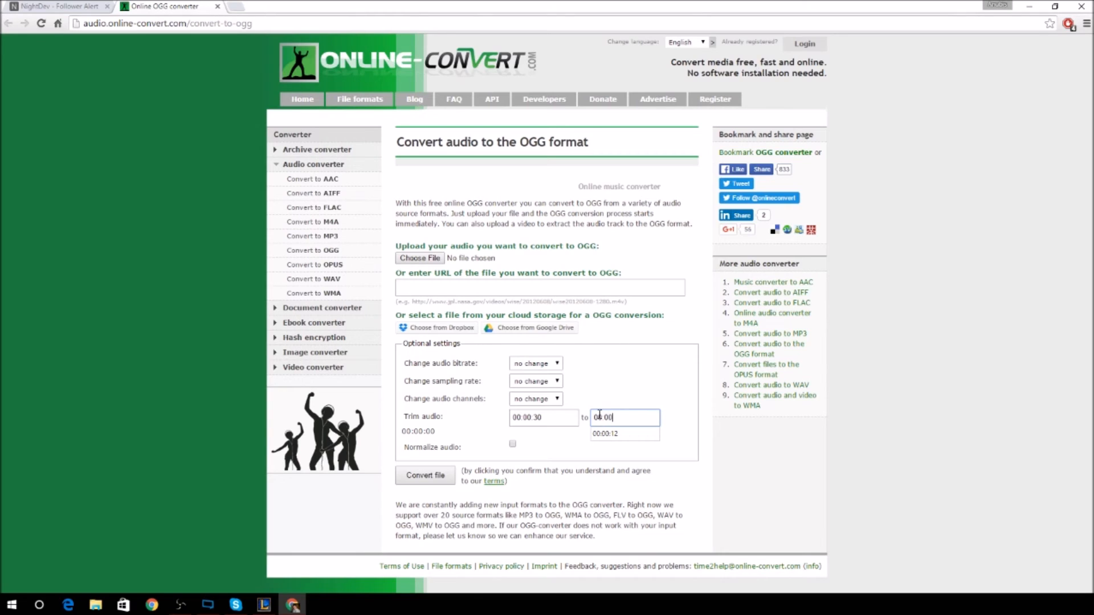
type(":00:40")
left_click(218, 7)
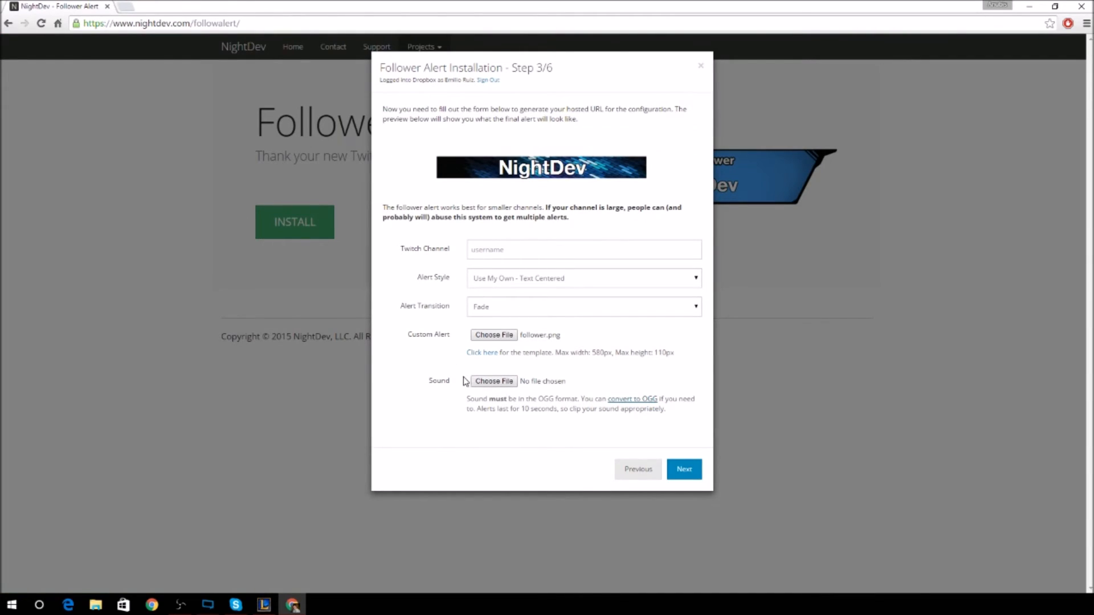
Choose the Eminem-I_39_m_A_Soldier file from Downloads as the alert sound.
left_click(488, 383)
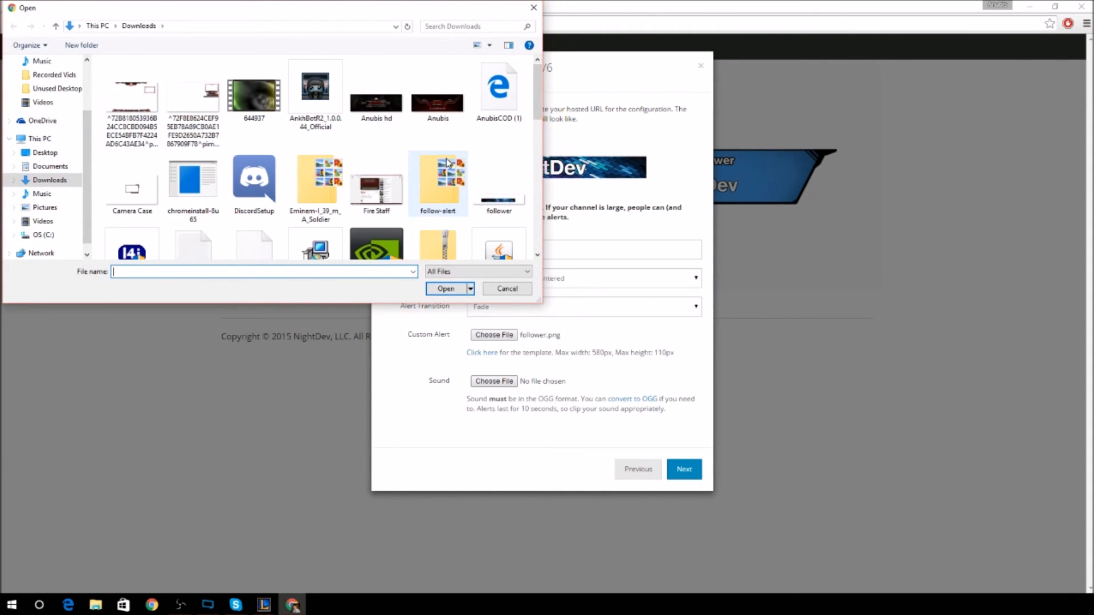
left_click(306, 188)
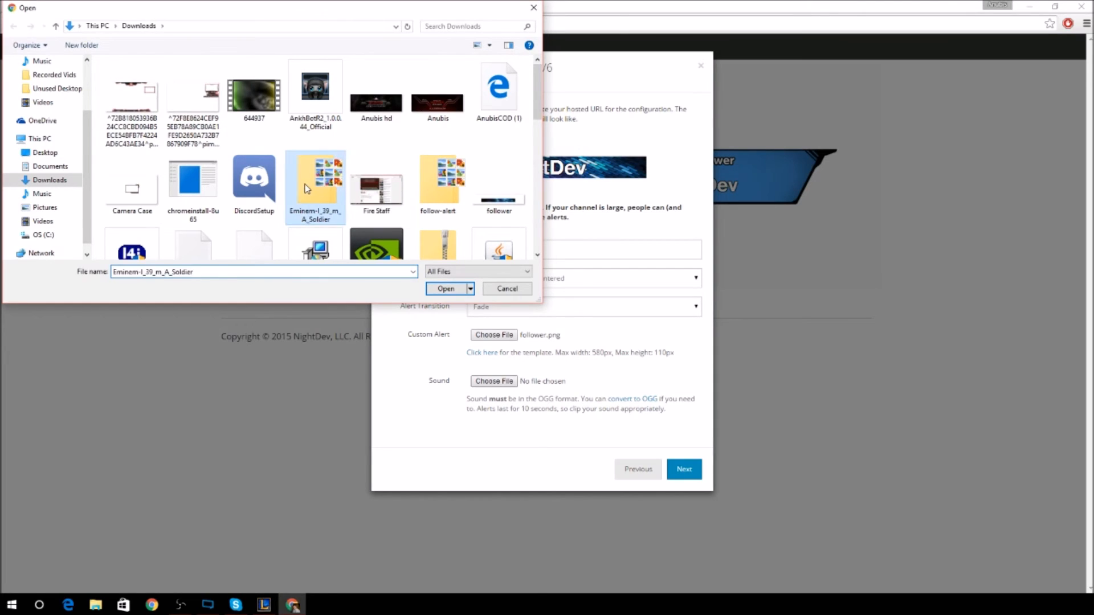
left_click(446, 288)
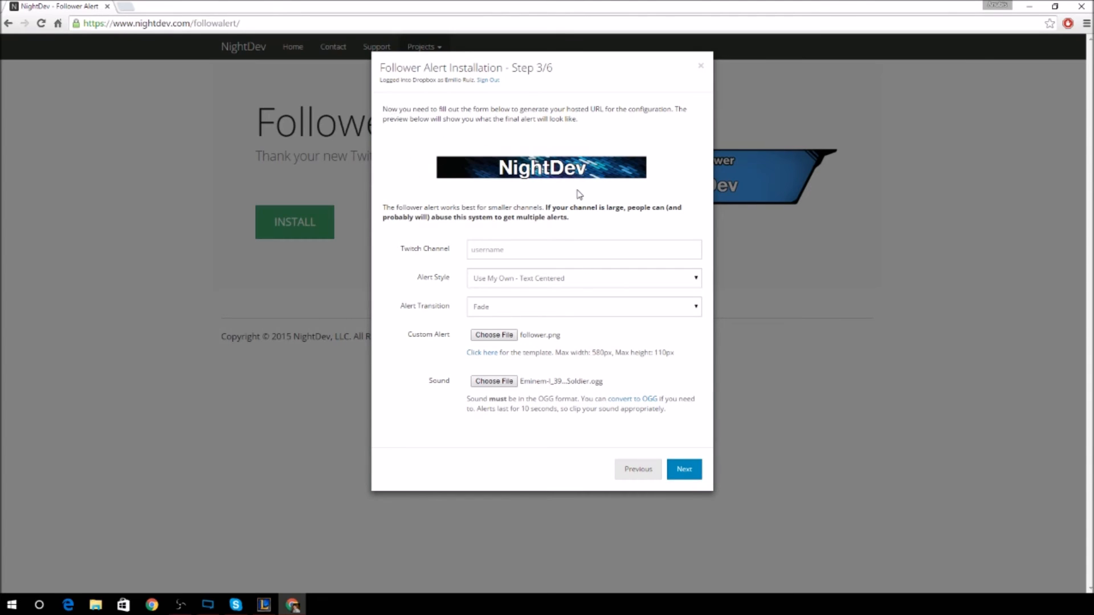
Switch to Open Broadcaster Software and add a CLR Browser source named Follower Alert to the Demo scene, keeping its default configuration.
left_click(180, 605)
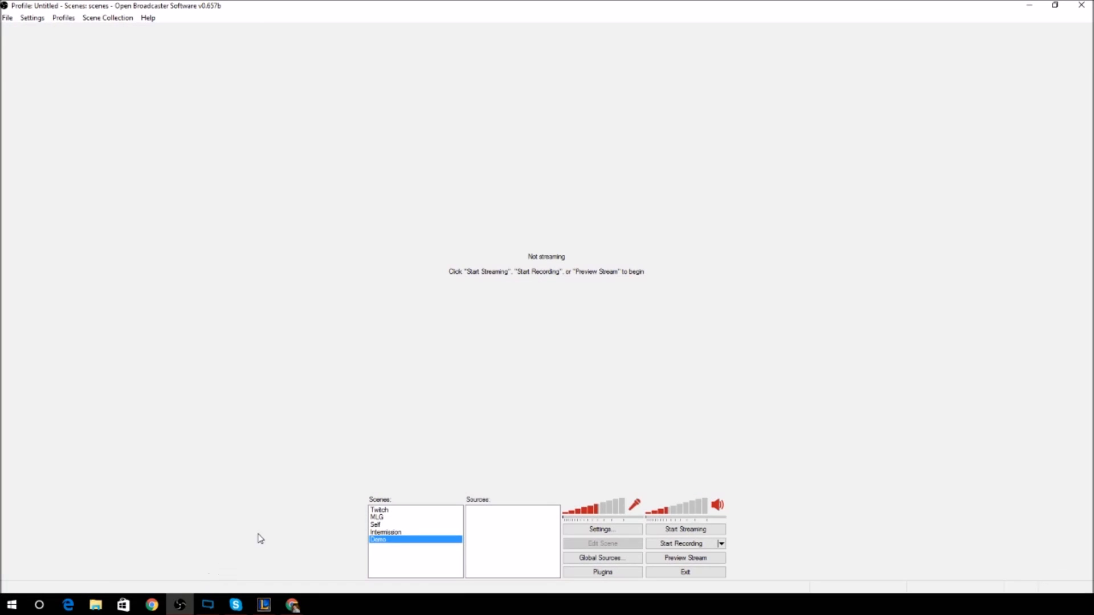
right_click(488, 513)
mouse_move(512, 521)
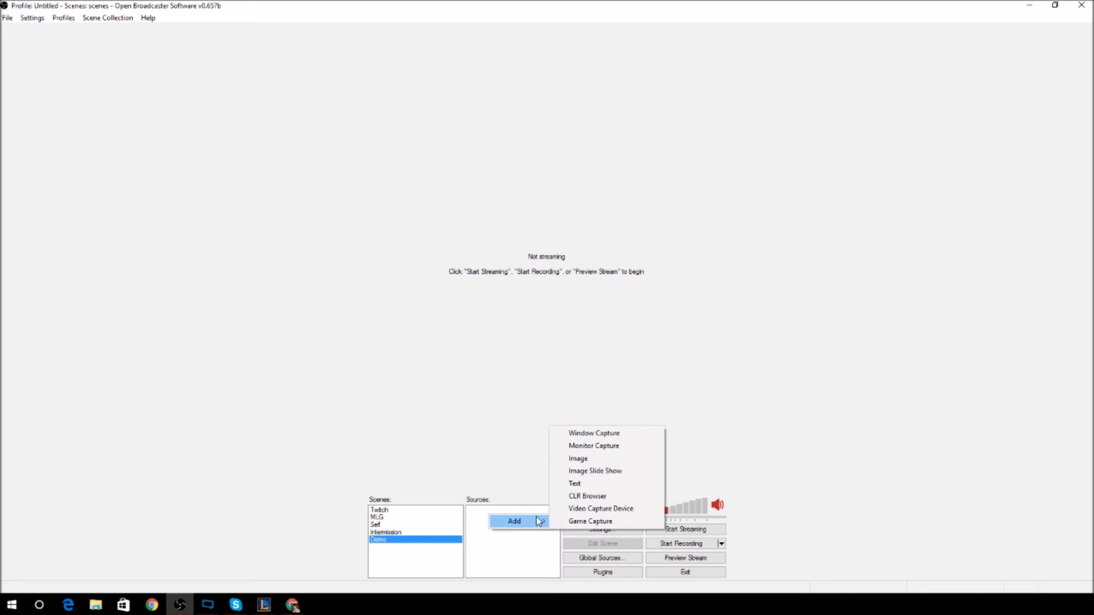
left_click(591, 496)
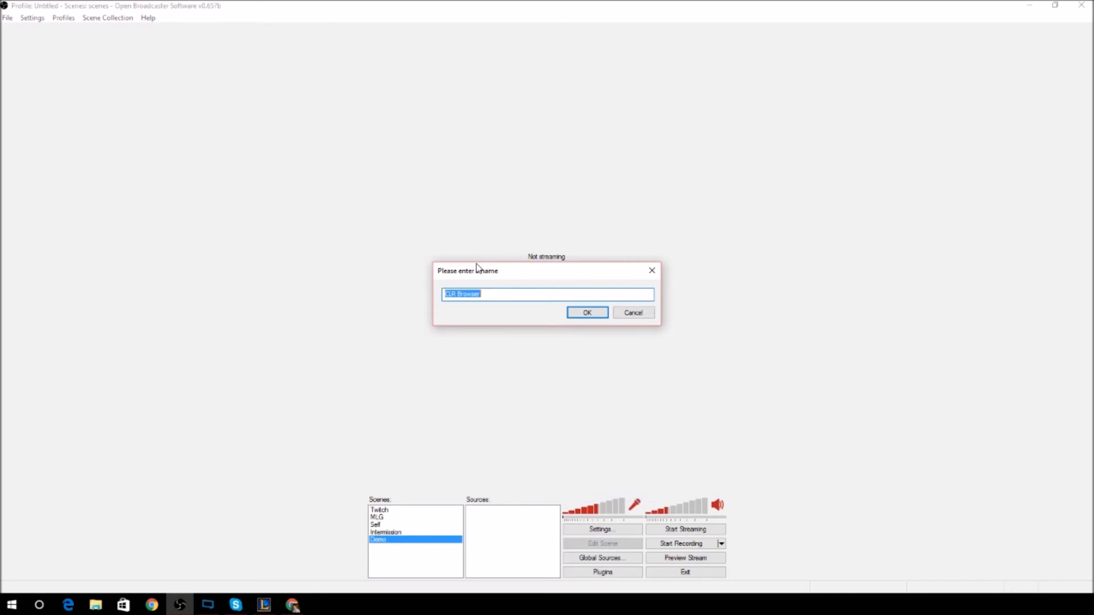
type("Follower Ale")
left_click(587, 313)
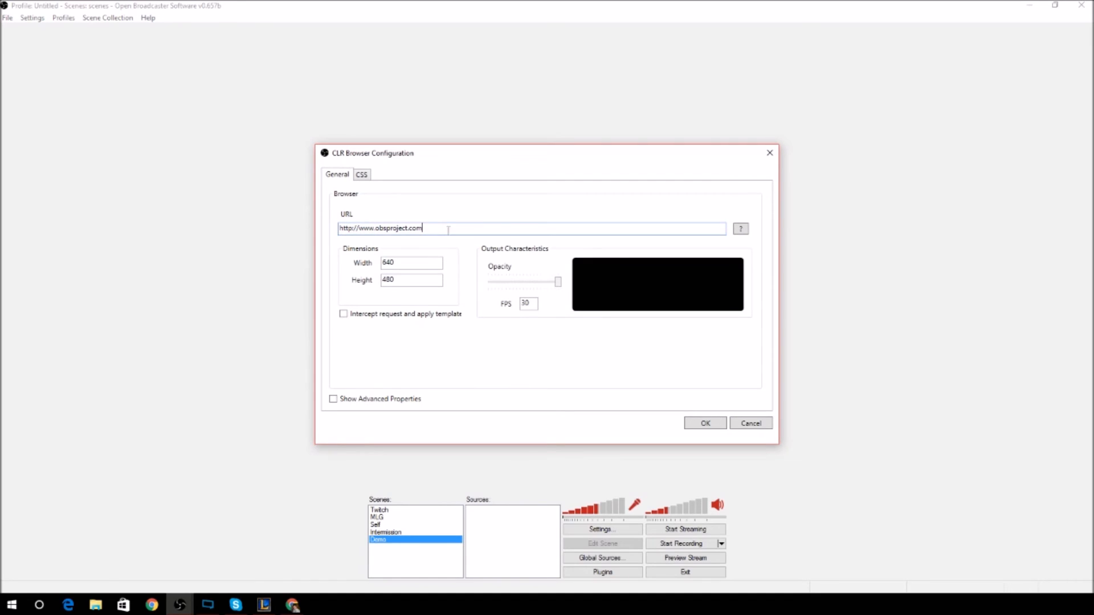
left_click_drag(444, 230, 346, 241)
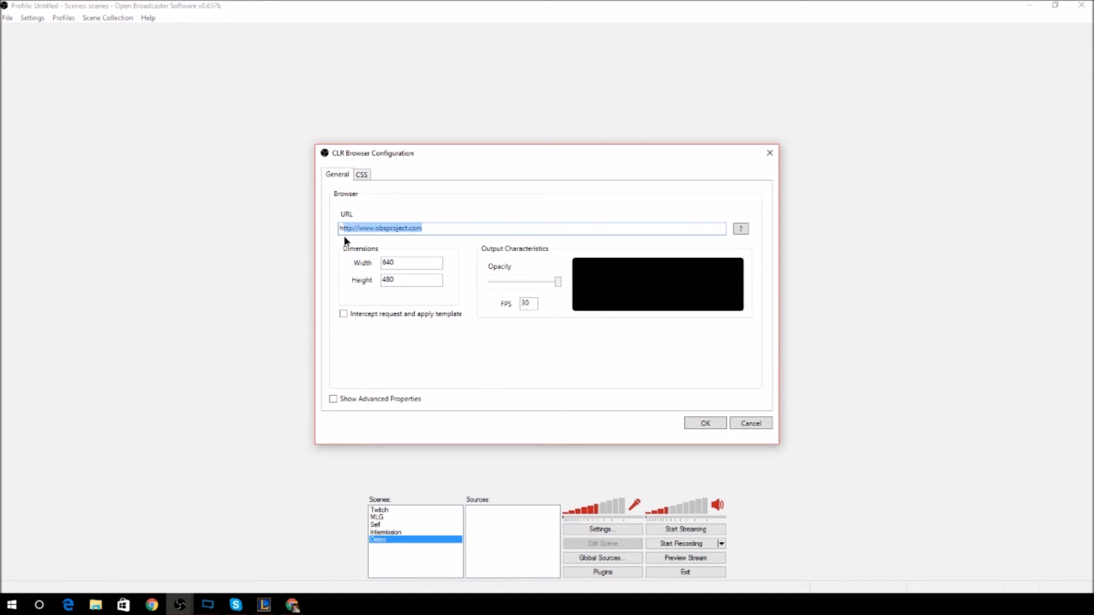
left_click(442, 228)
left_click(705, 424)
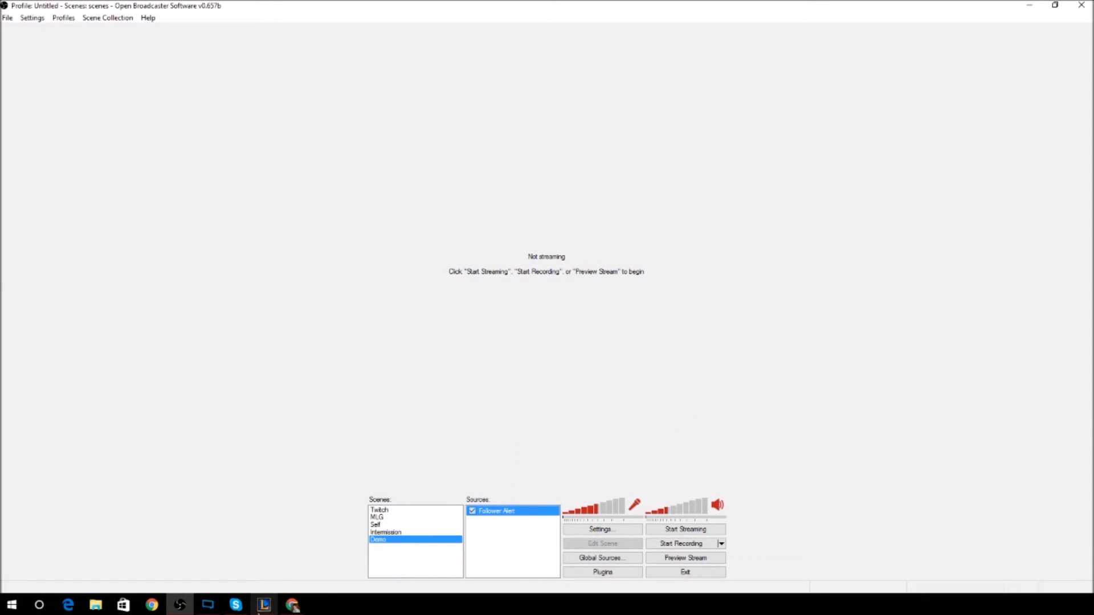
left_click(294, 606)
left_click(420, 50)
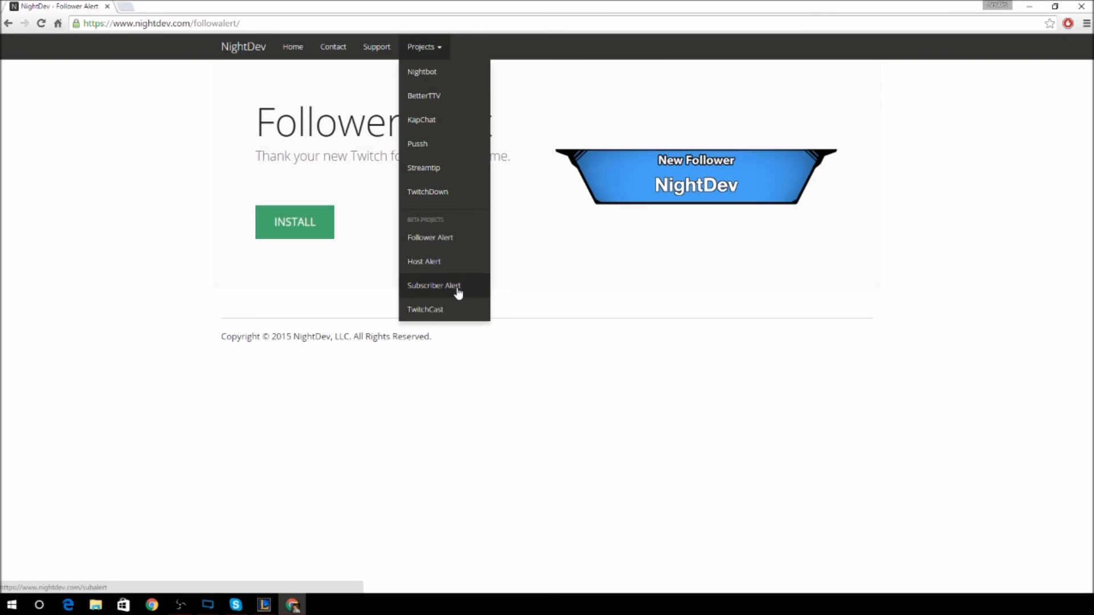
left_click(297, 21)
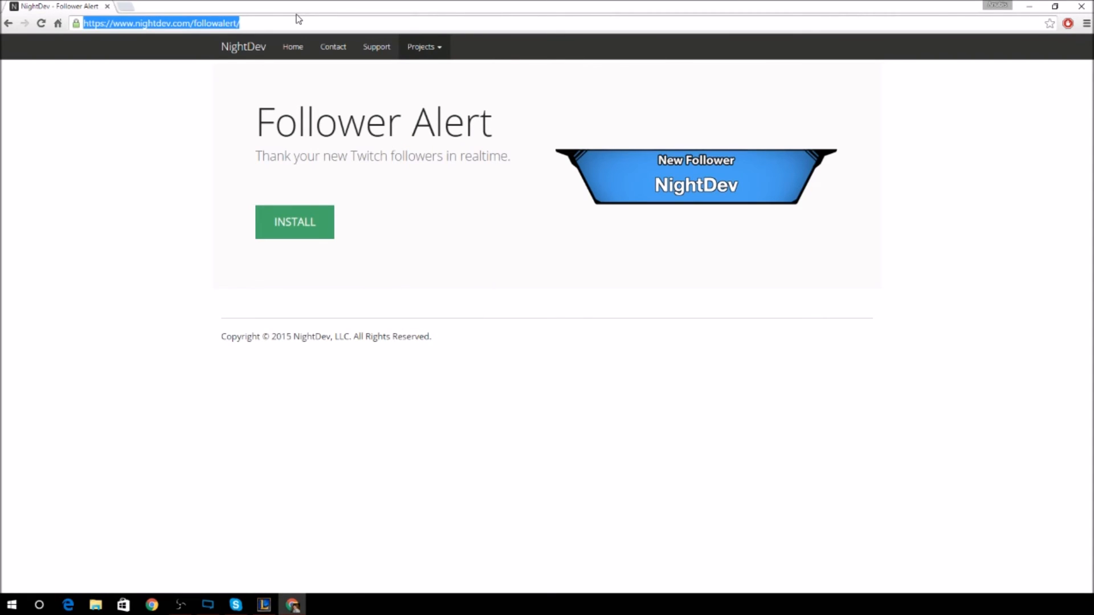
type("www.")
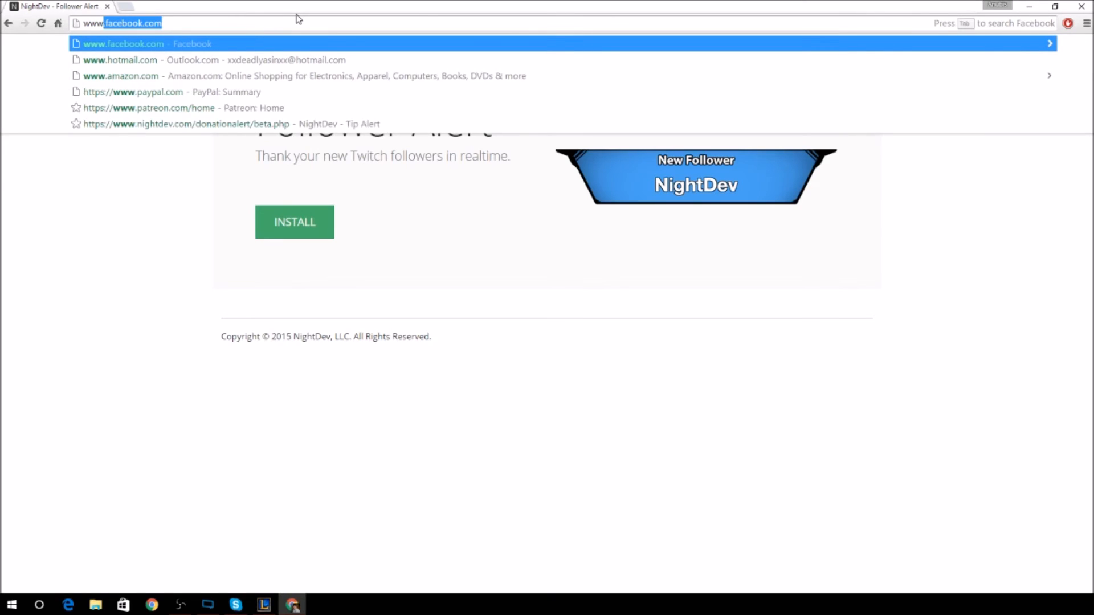
type("twitchalerts")
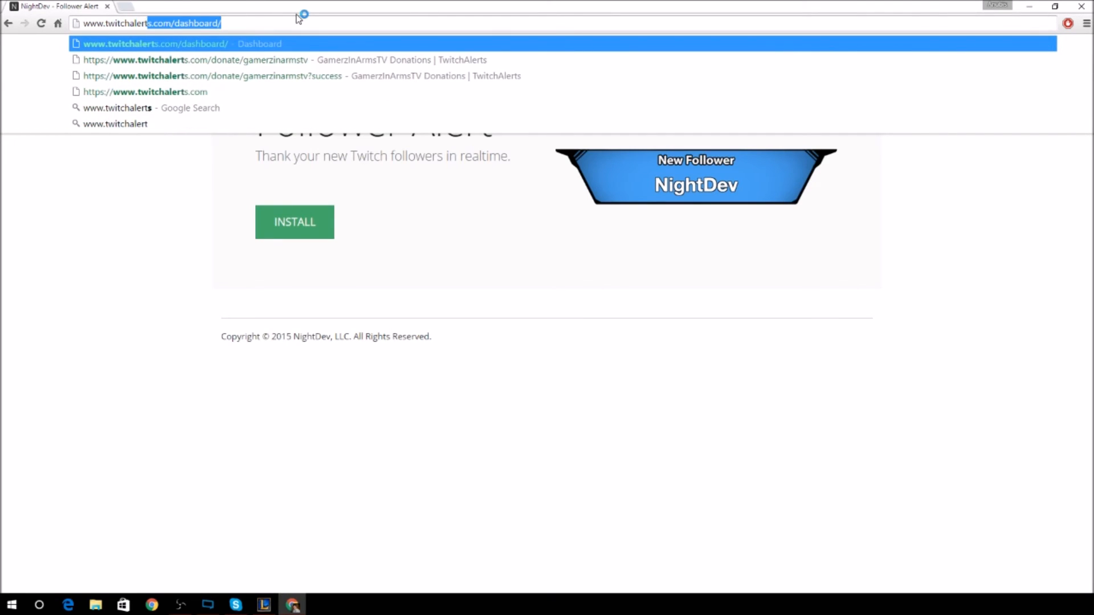
type(".com")
key("Return")
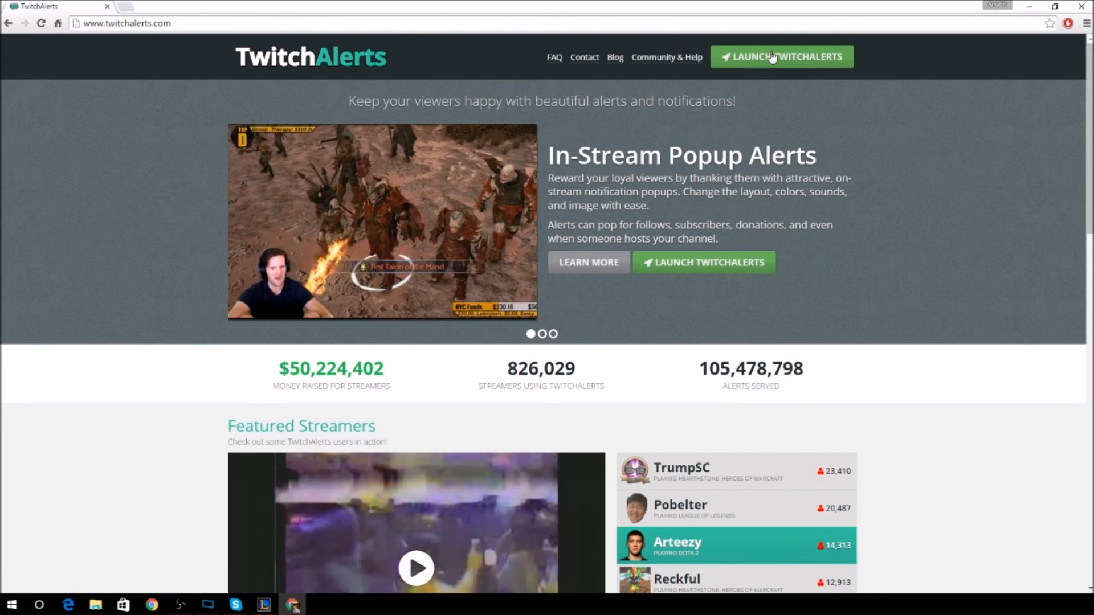
left_click(773, 58)
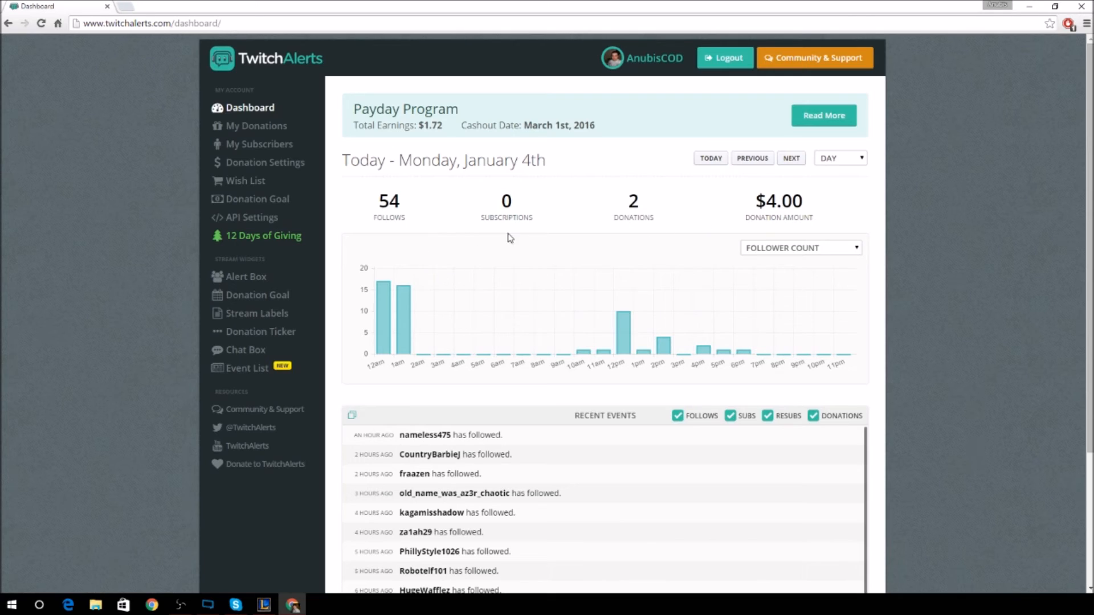
Browse the dashboard's daily statistics for the previous and following days, ending on today's date.
left_click(737, 161)
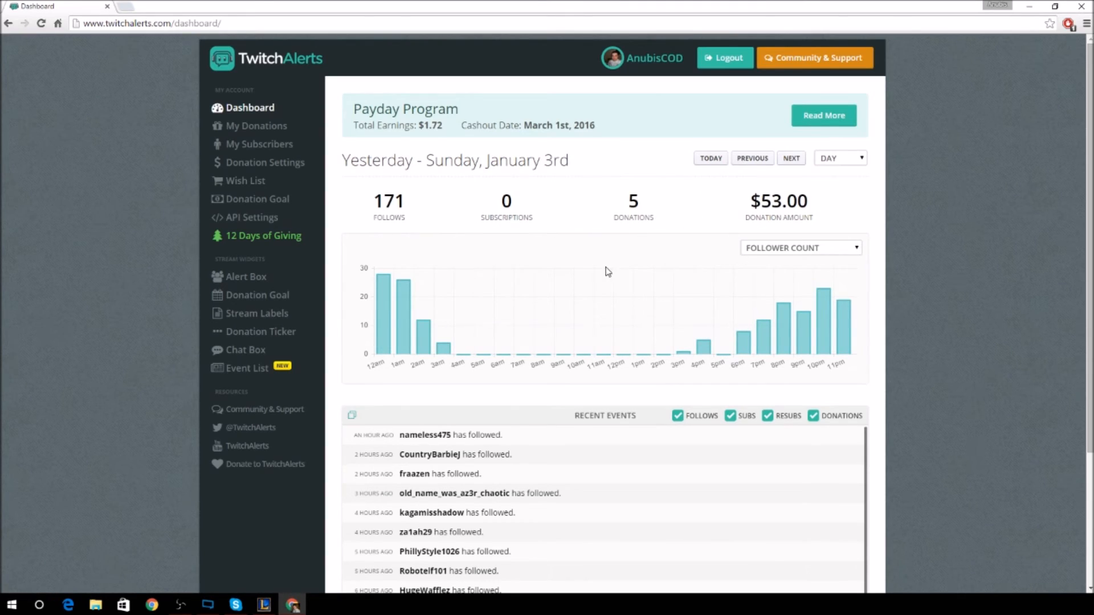
left_click(791, 159)
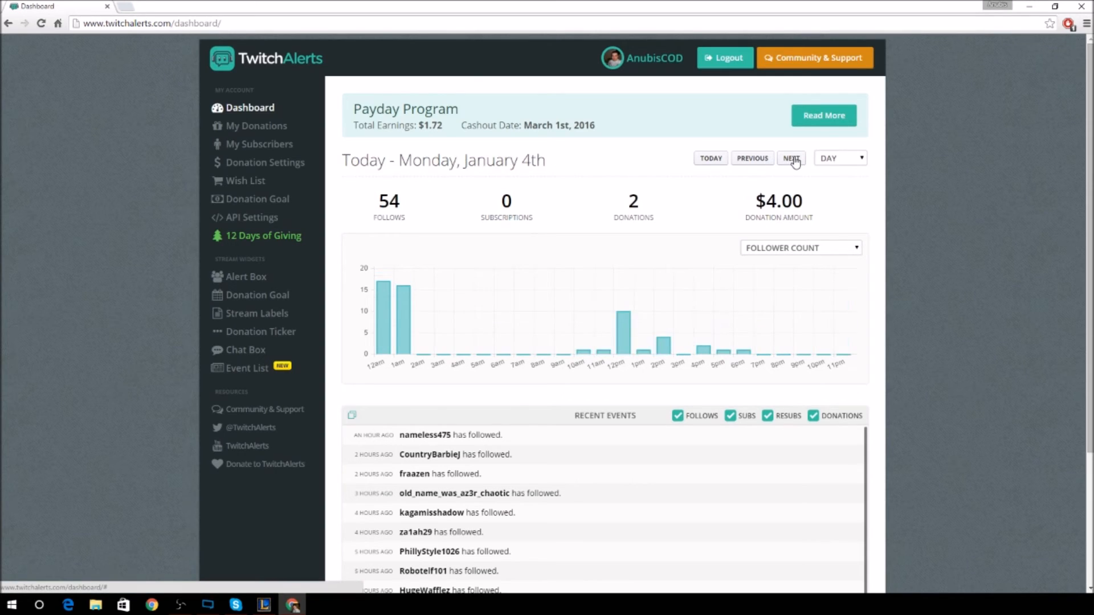
left_click(792, 159)
left_click(753, 162)
left_click(789, 159)
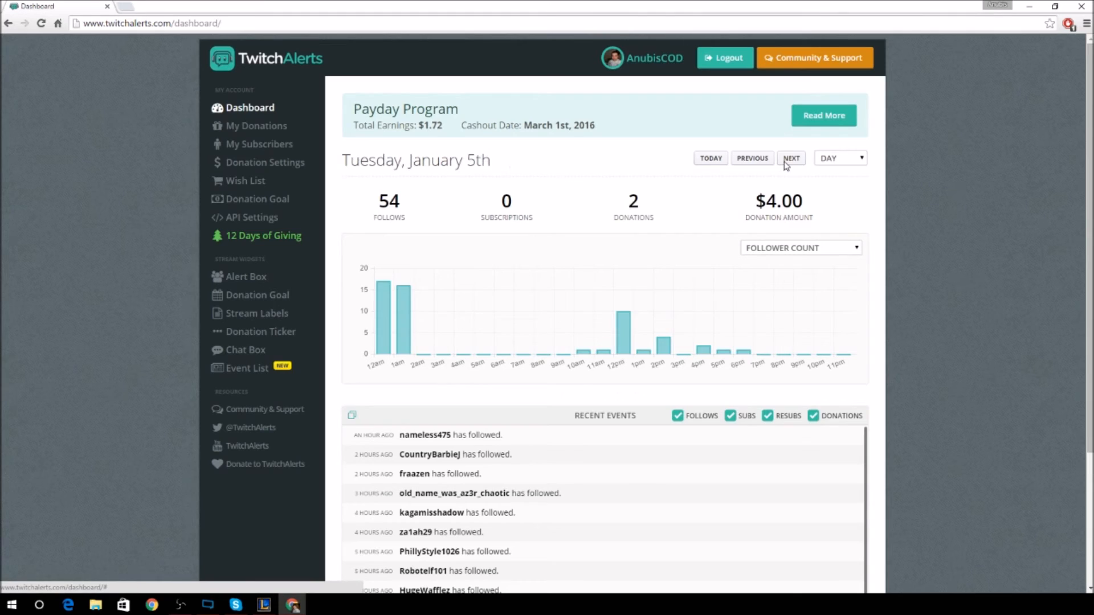
left_click(748, 163)
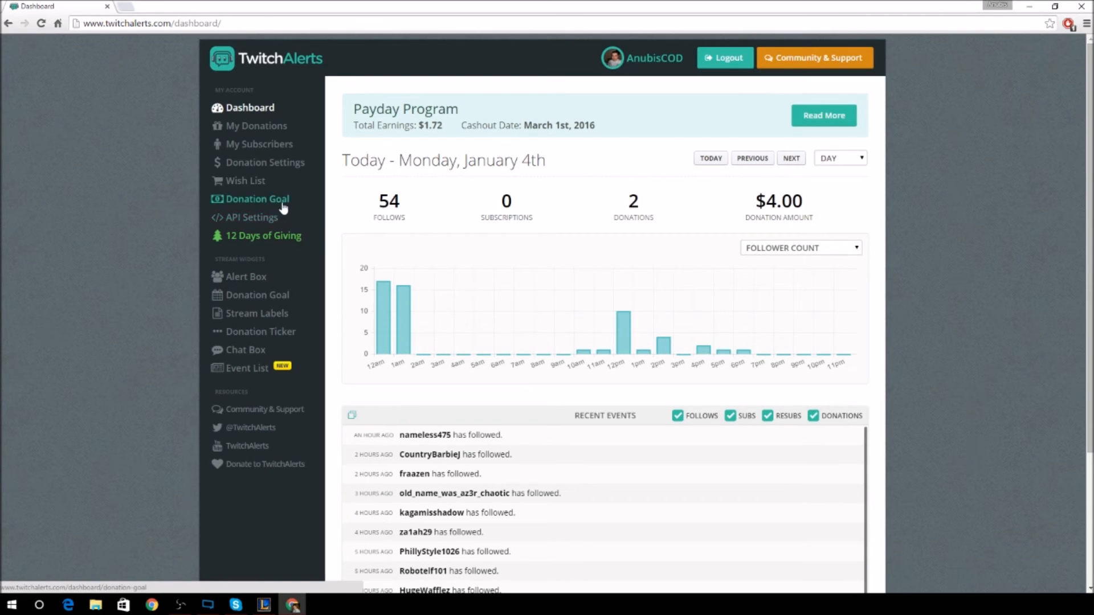
Open the Stream Labels page and add the TwitchAlerts Stream Labels app to Chrome.
left_click(271, 316)
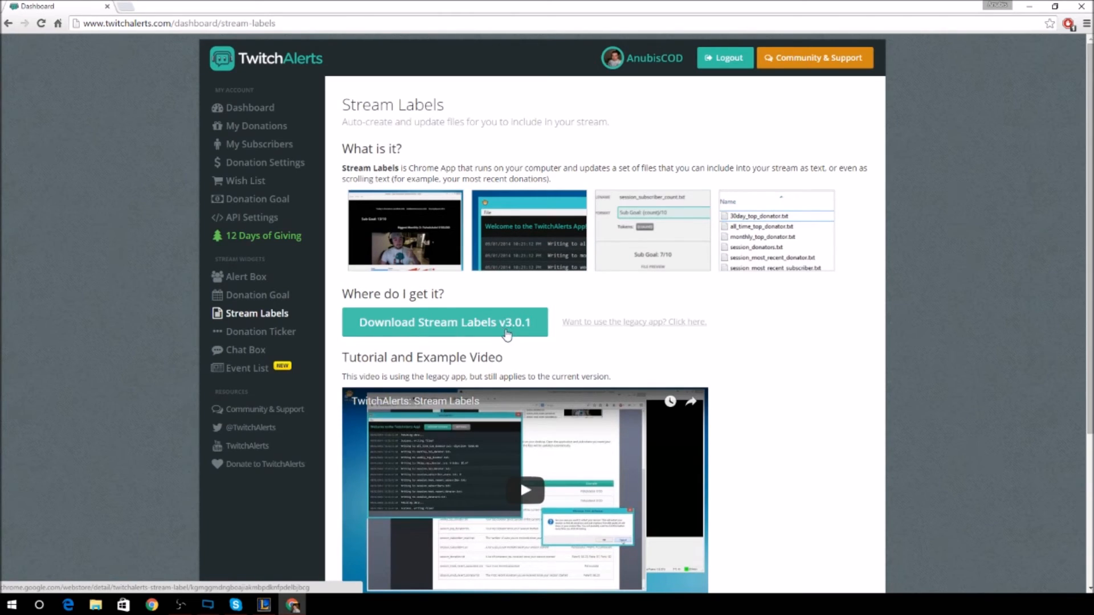
left_click(454, 326)
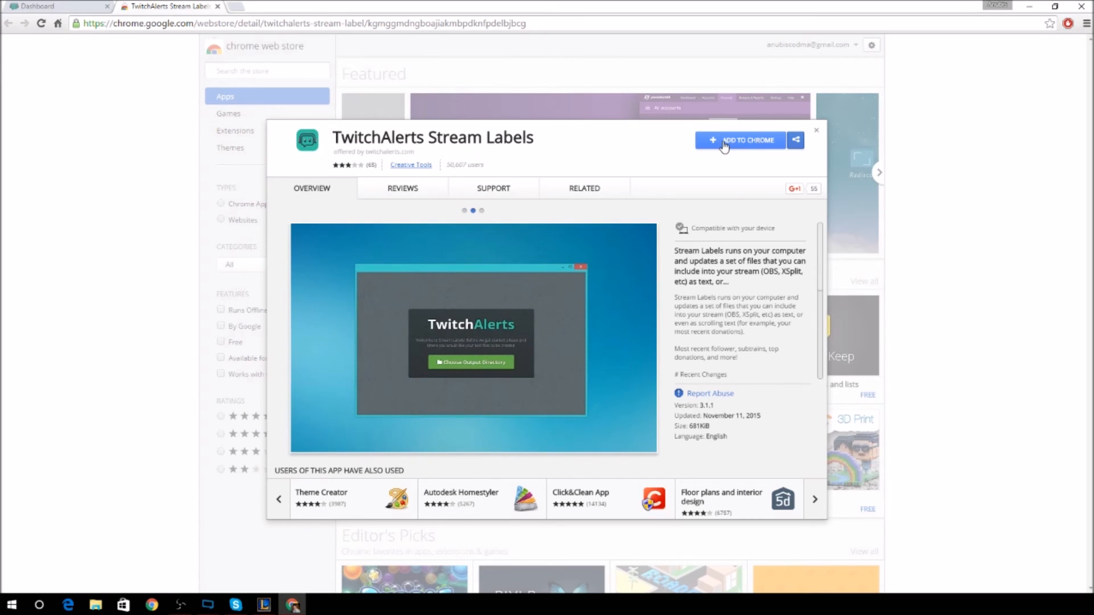
left_click(724, 143)
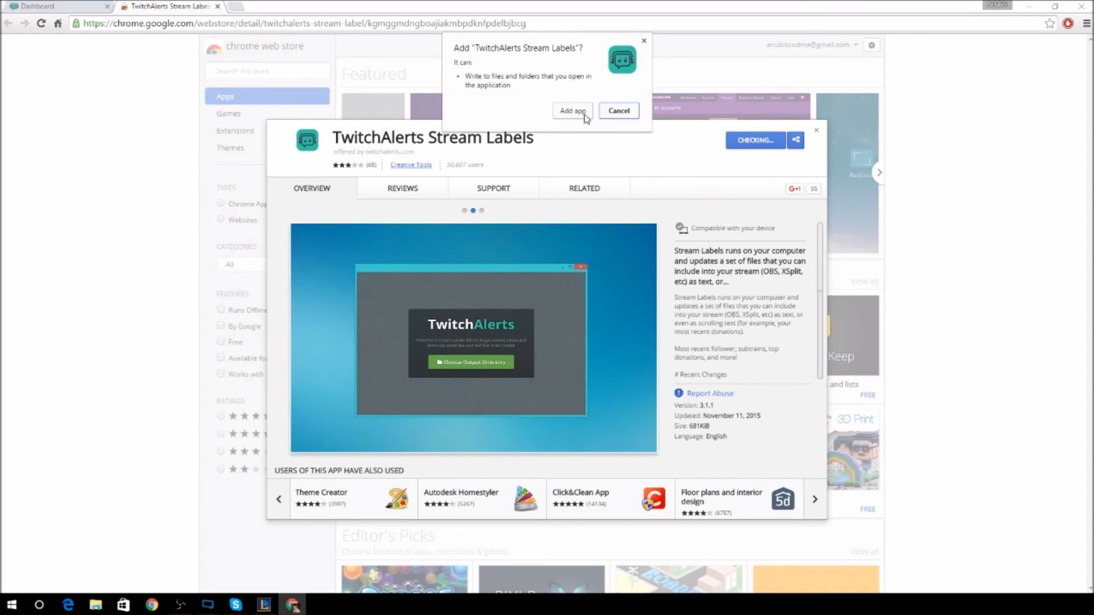
left_click(572, 111)
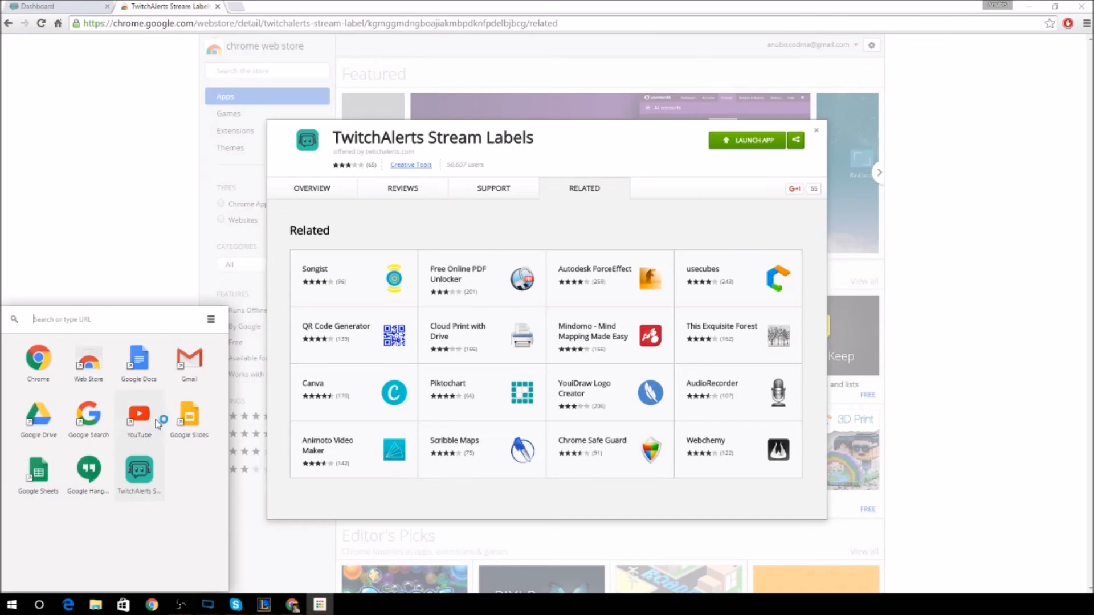
Create a desktop shortcut for the TwitchAlerts Stream Labels app and close the Chrome Web Store page.
right_click(149, 477)
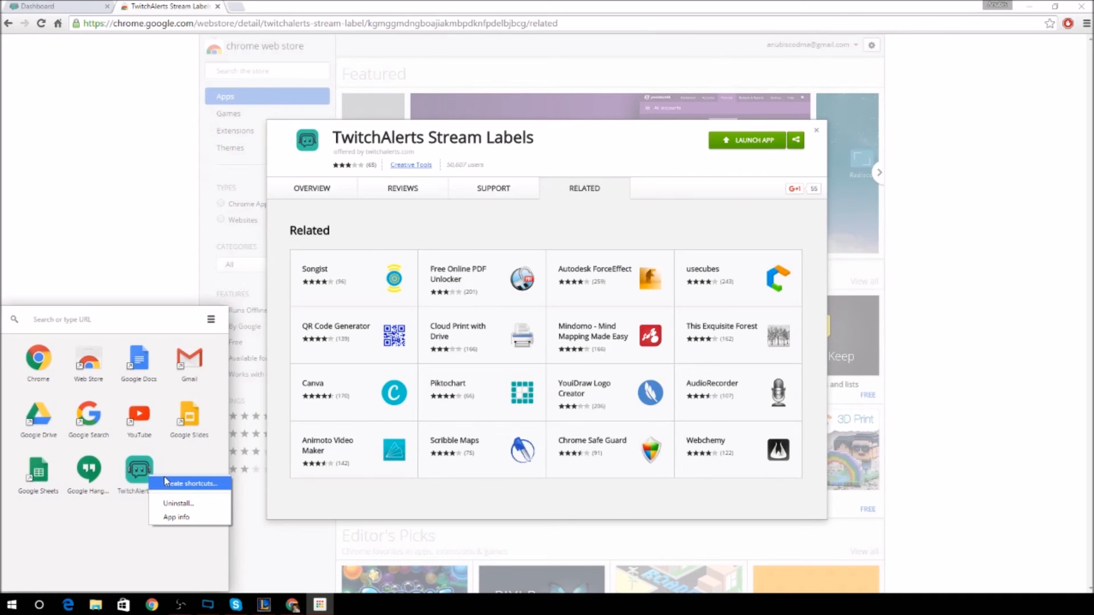
left_click(169, 483)
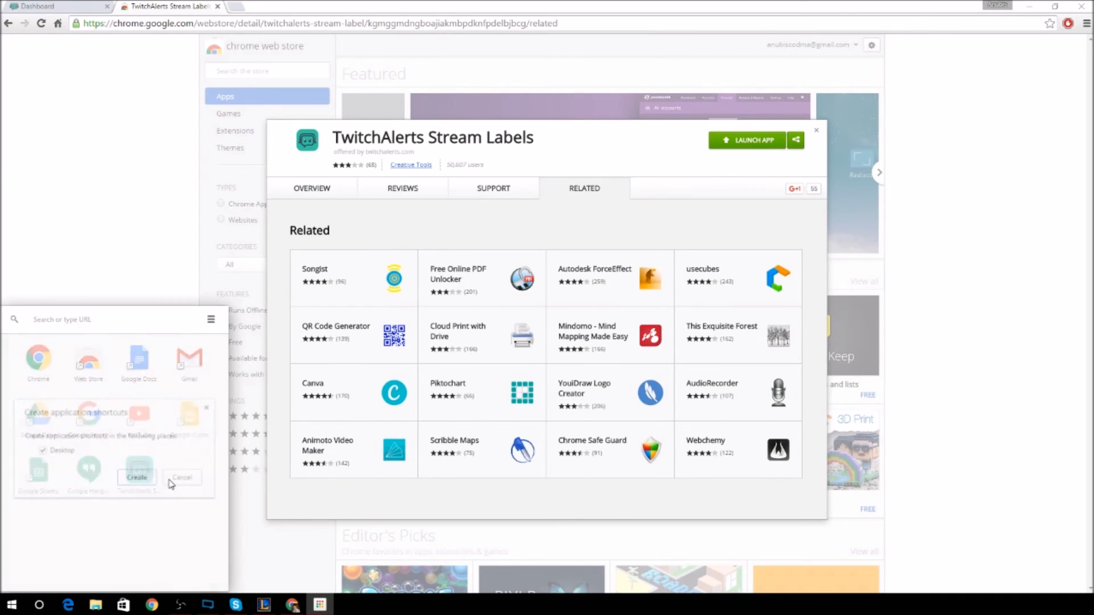
left_click(132, 478)
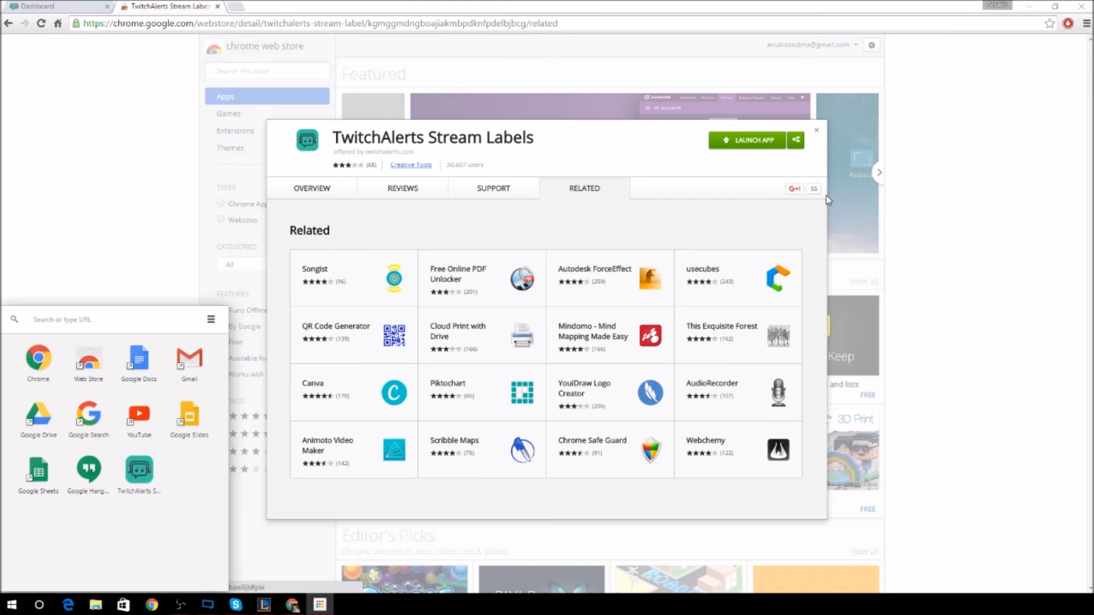
left_click(817, 132)
left_click(818, 133)
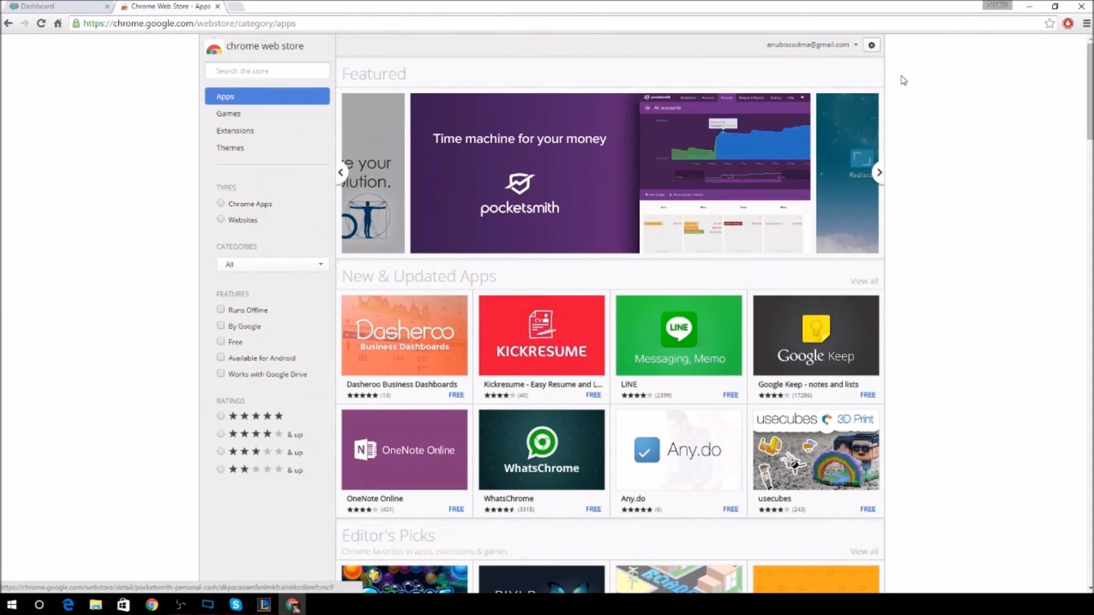
left_click(217, 7)
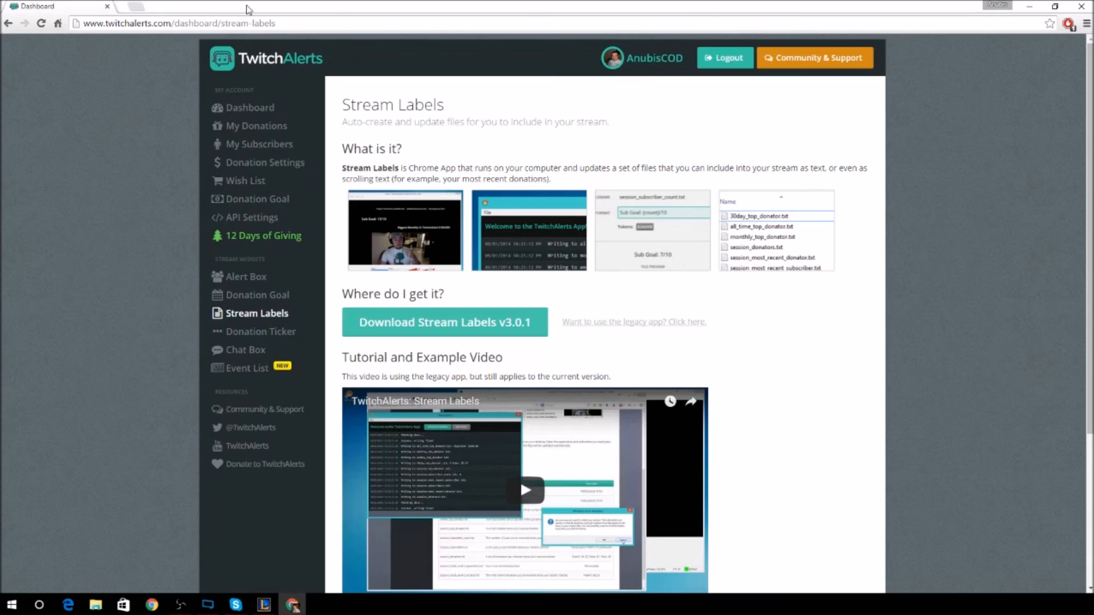
Minimize the open windows and place the TwitchAlerts Stream Labels shortcut between the Recorded Vids and TA folders on the desktop.
left_click(1032, 7)
left_click(1023, 5)
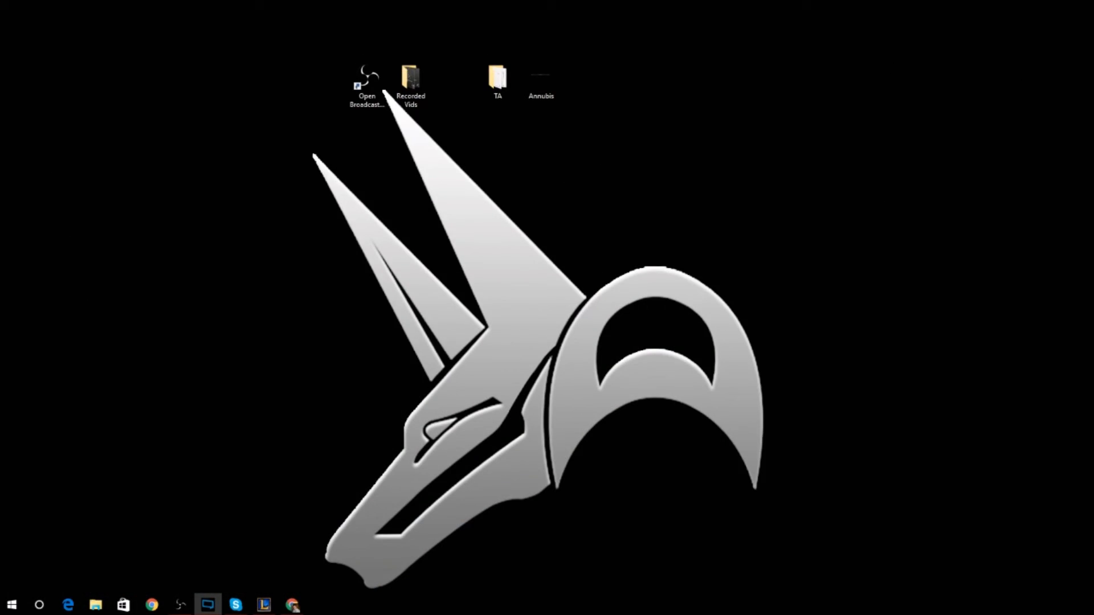
left_click_drag(676, 236, 444, 92)
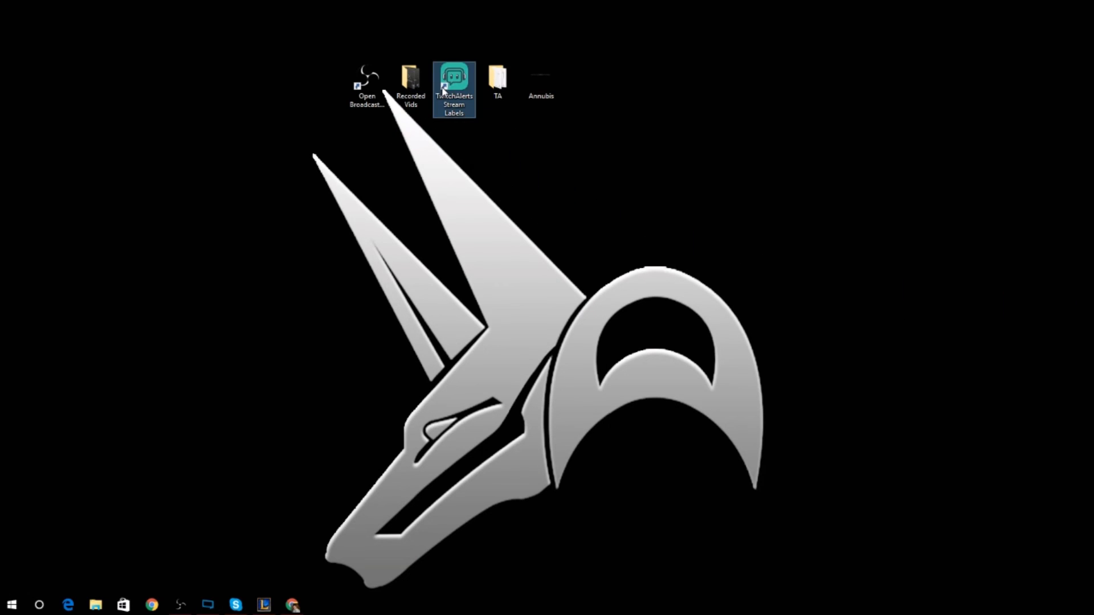
left_click(519, 122)
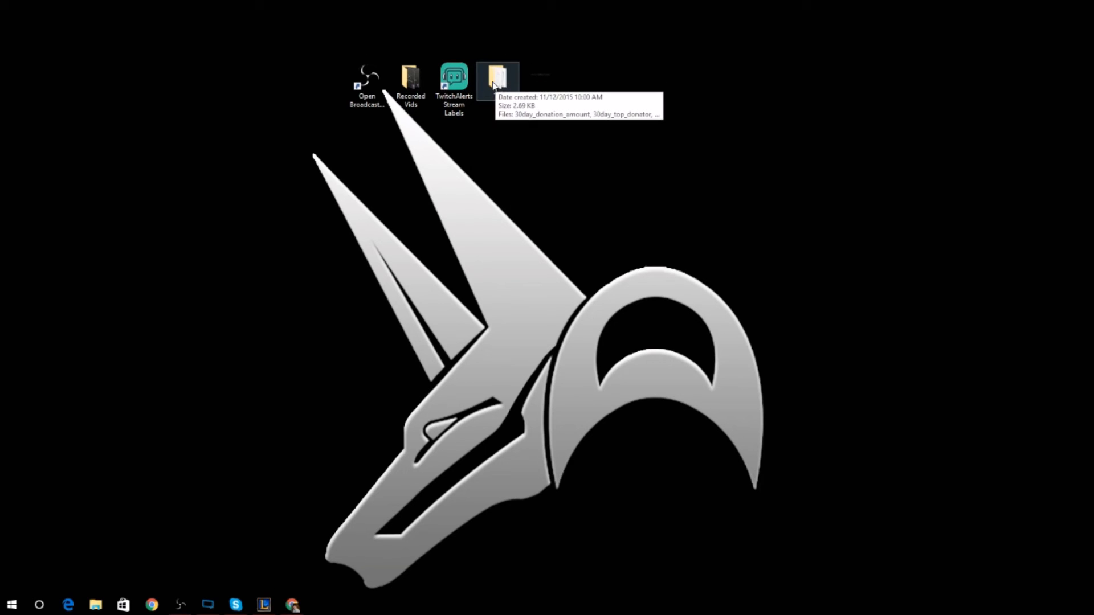
Launch TwitchAlerts Stream Labels from its desktop shortcut and bring its window into view below the desktop icons.
left_click(460, 87)
double_click(459, 87)
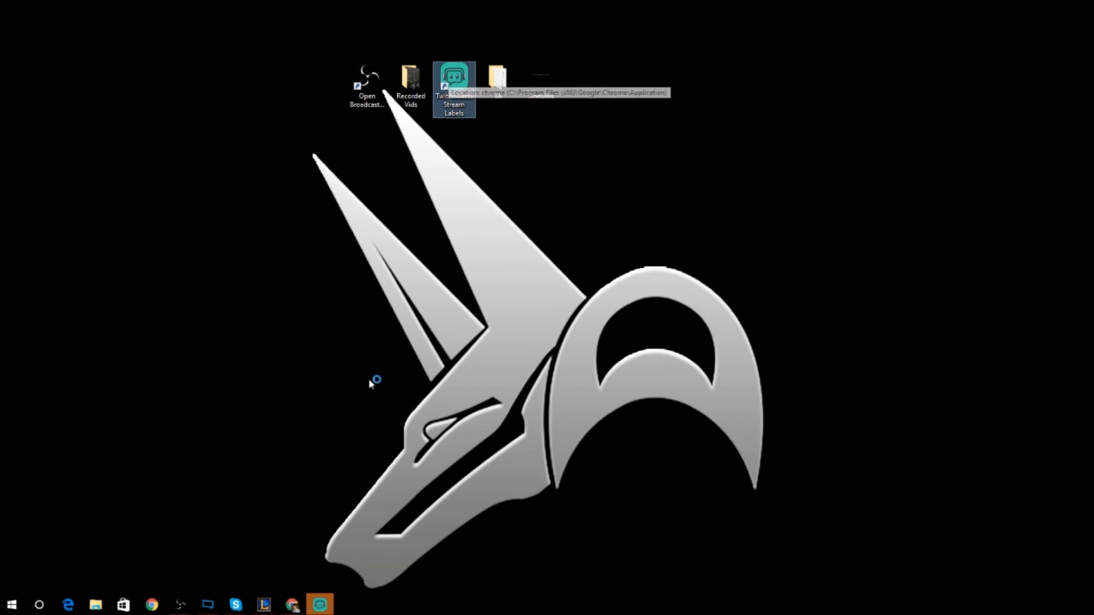
left_click(324, 604)
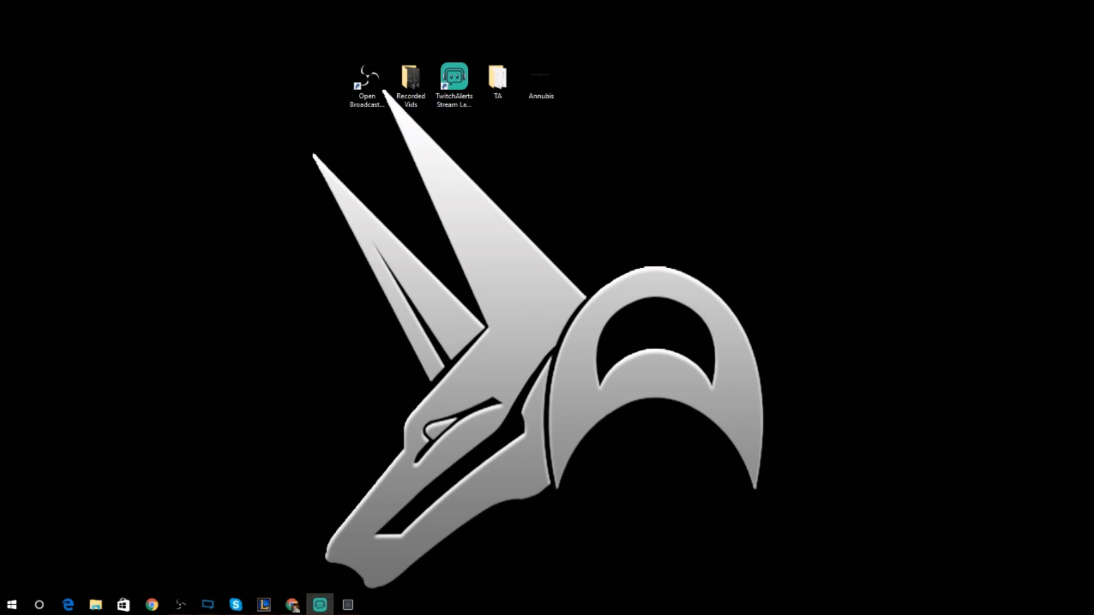
left_click_drag(767, 139, 384, 139)
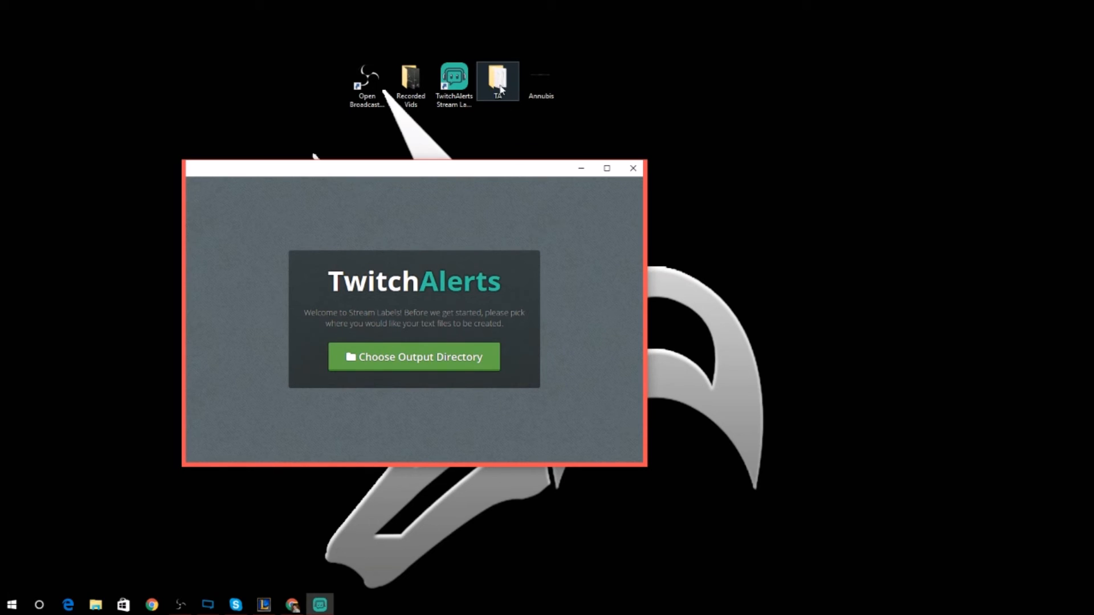
Set the Stream Labels output directory to the TA folder on the Desktop, leaving the reopened directory chooser without changes.
left_click(425, 357)
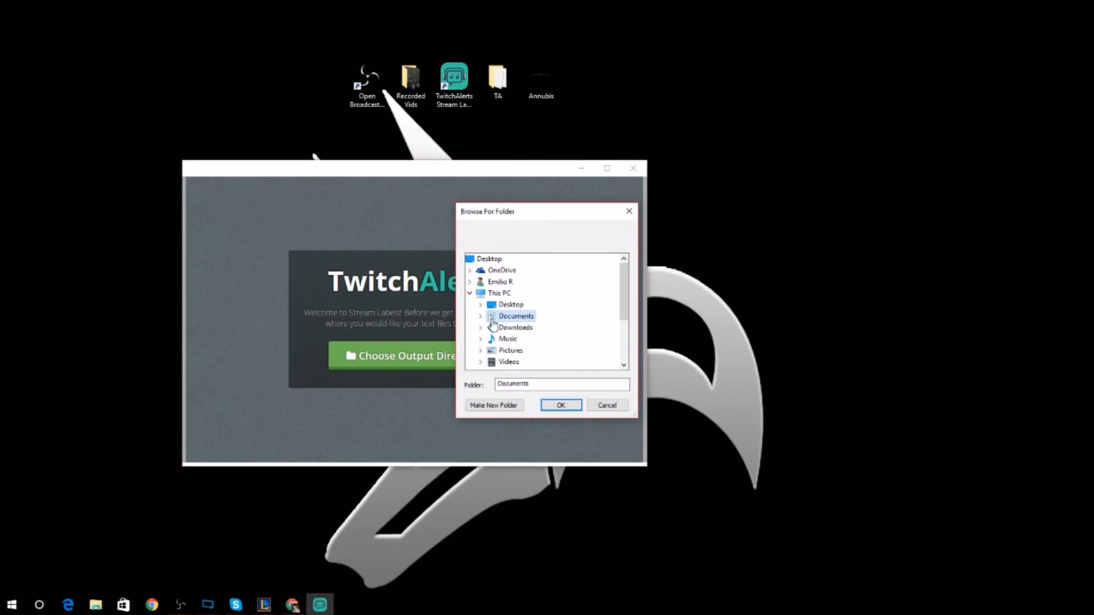
left_click(511, 304)
double_click(499, 304)
left_click(512, 328)
left_click(561, 405)
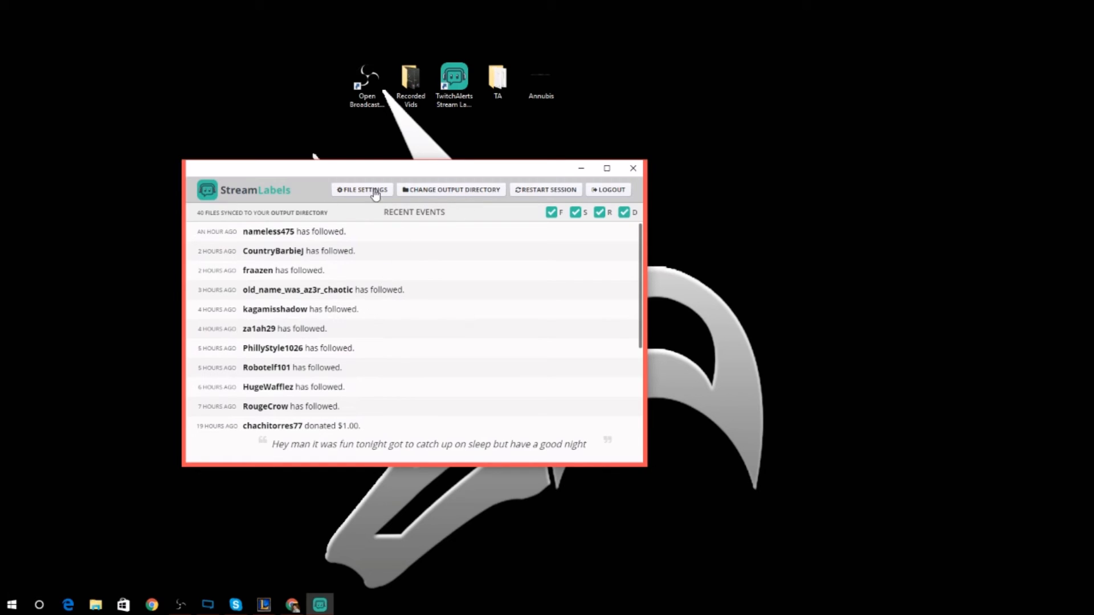
left_click(441, 190)
left_click(605, 405)
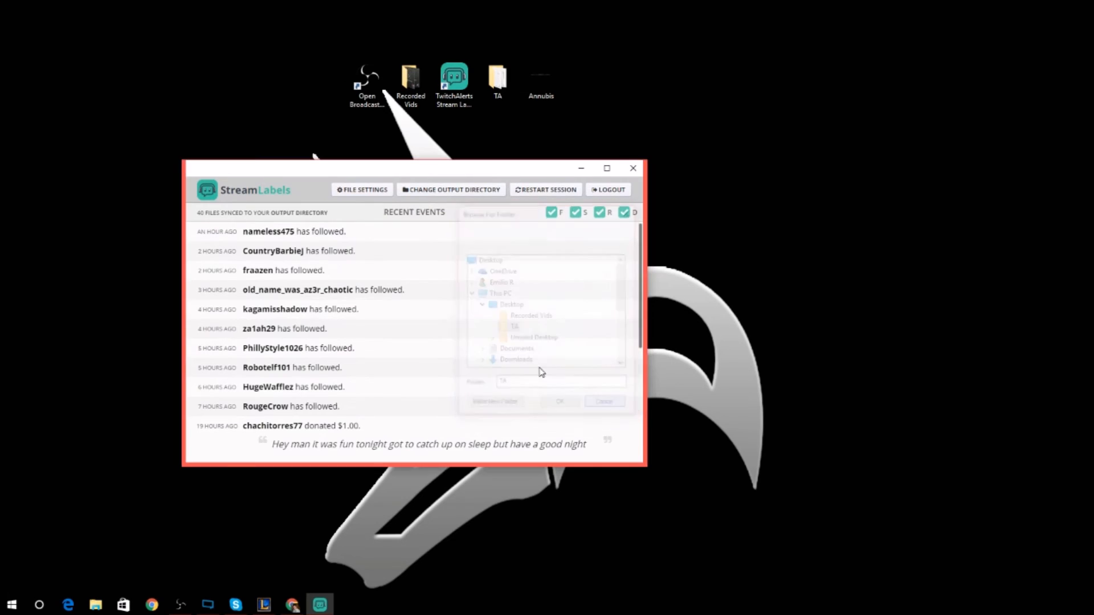
Open the Stream Labels file settings and look through the available label types, from top donators to the donation goal.
left_click(363, 190)
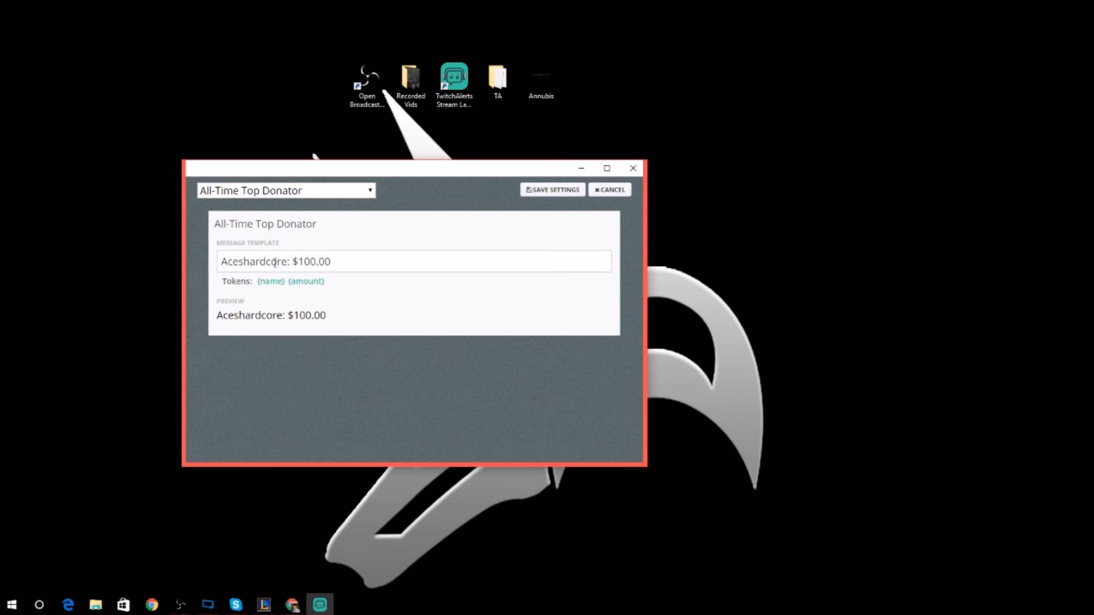
left_click(352, 195)
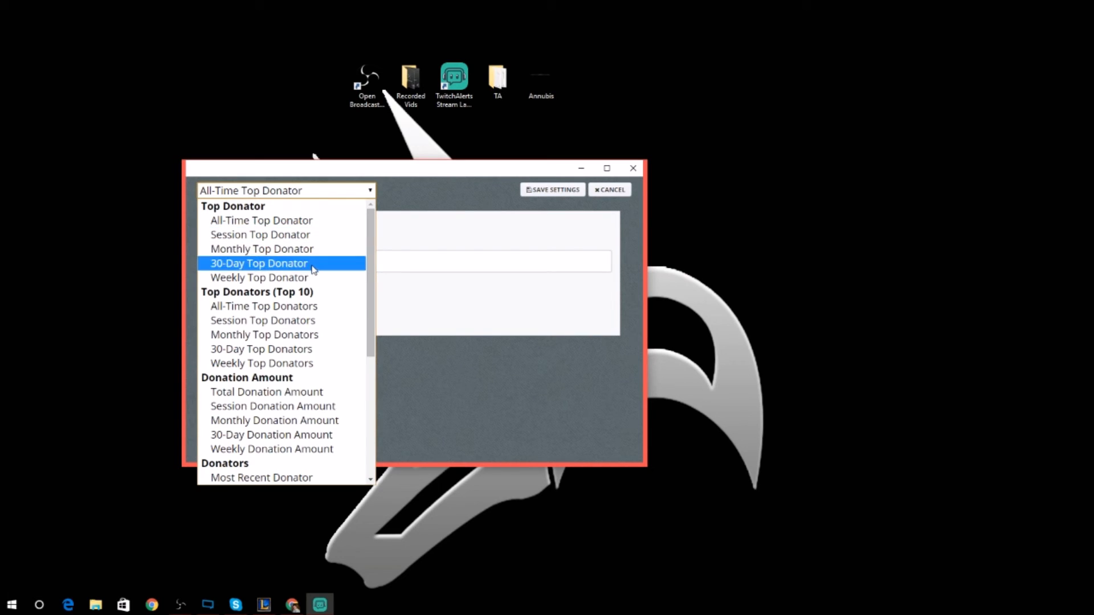
scroll(319, 330, "down", 5)
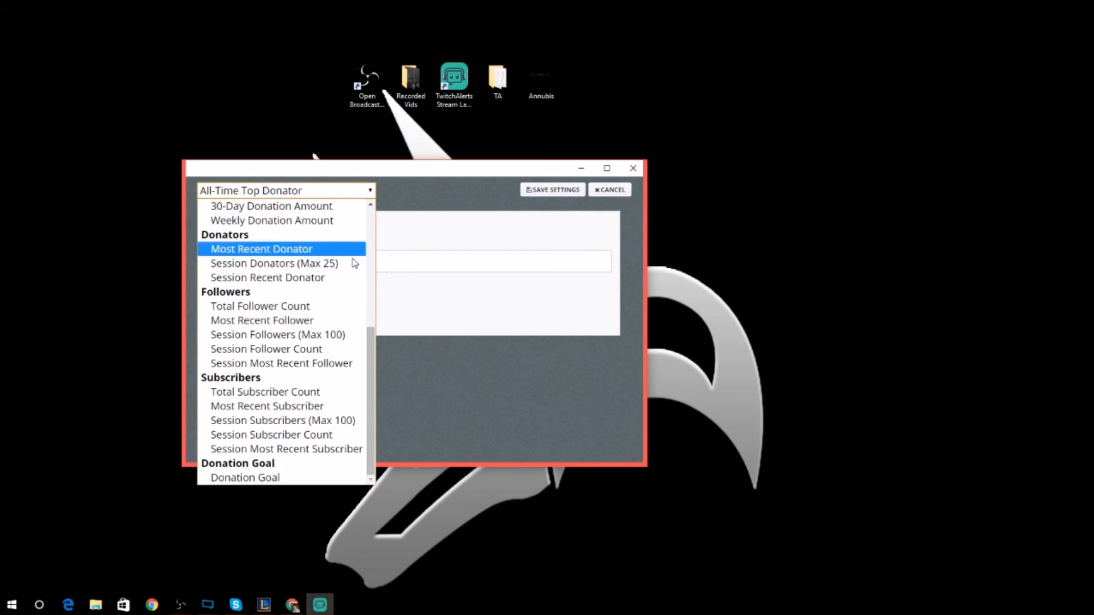
scroll(328, 433, "up", 5)
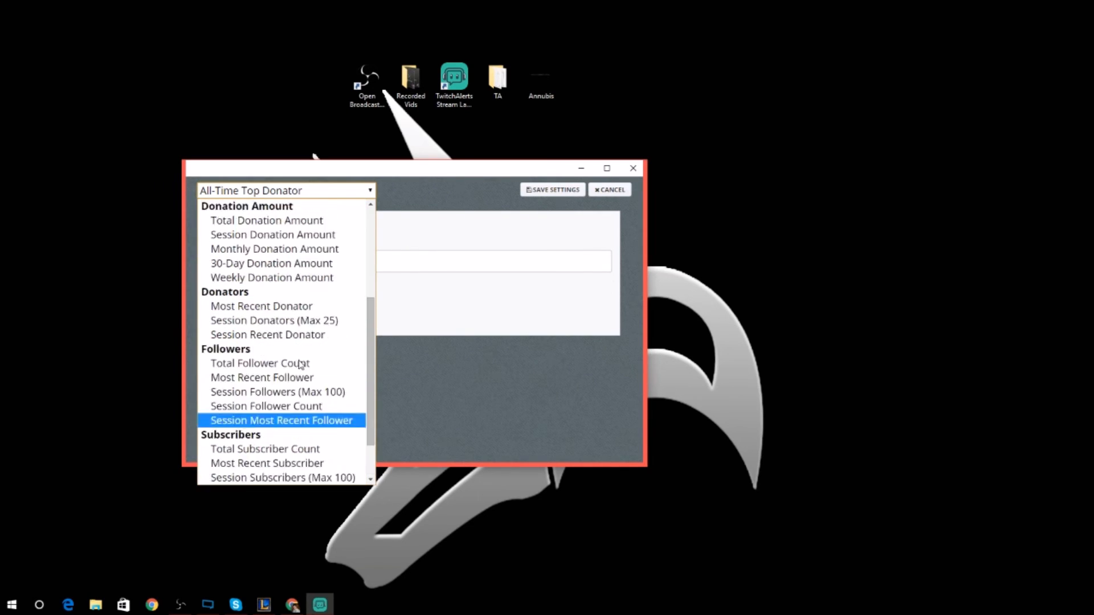
left_click(452, 206)
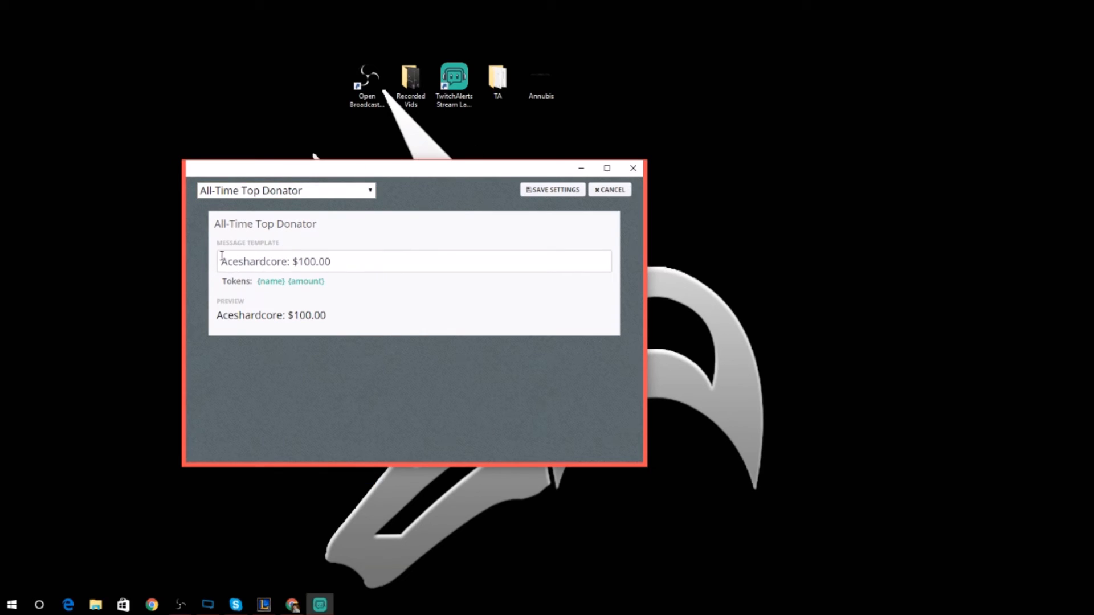
Try the message template "Recent Follower: {name}" for the Most Recent Follower label and cancel the file settings without saving.
left_click(307, 190)
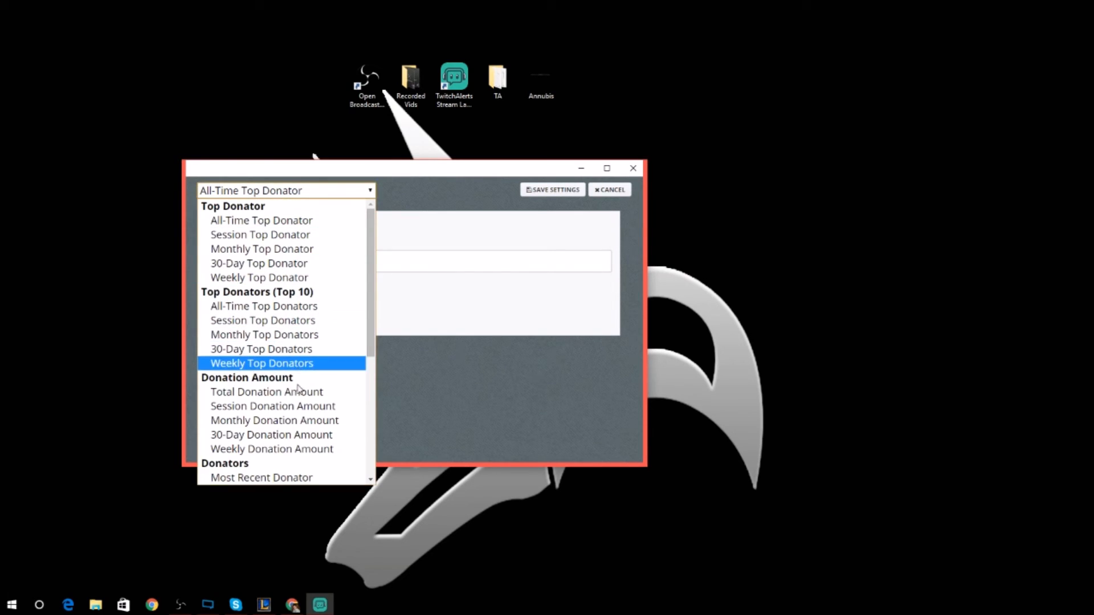
scroll(279, 399, "down", 5)
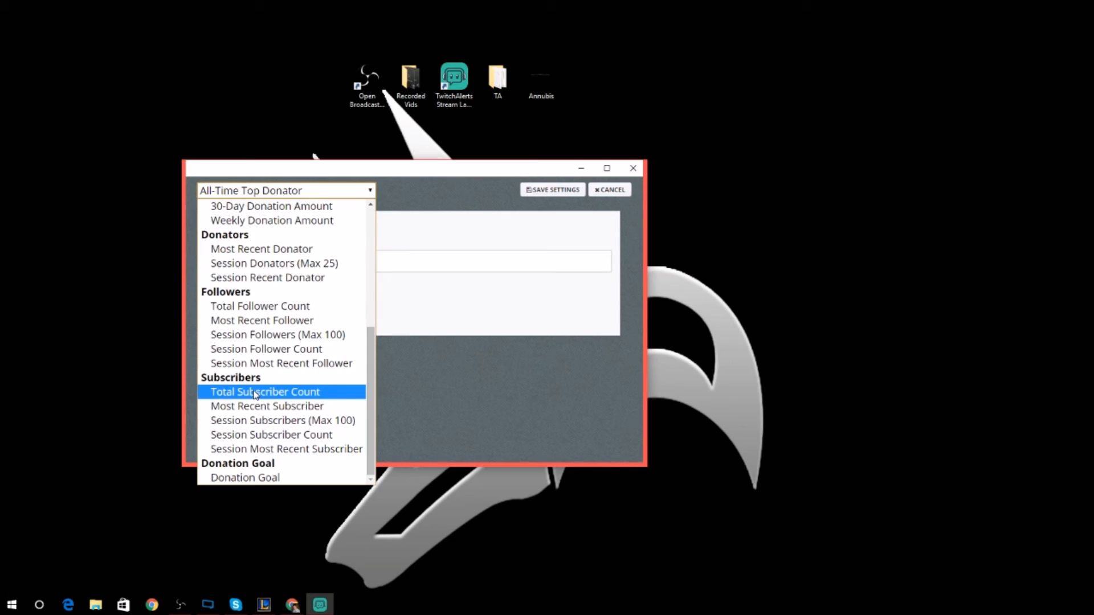
left_click(275, 322)
left_click(218, 261)
type("Recent Fol")
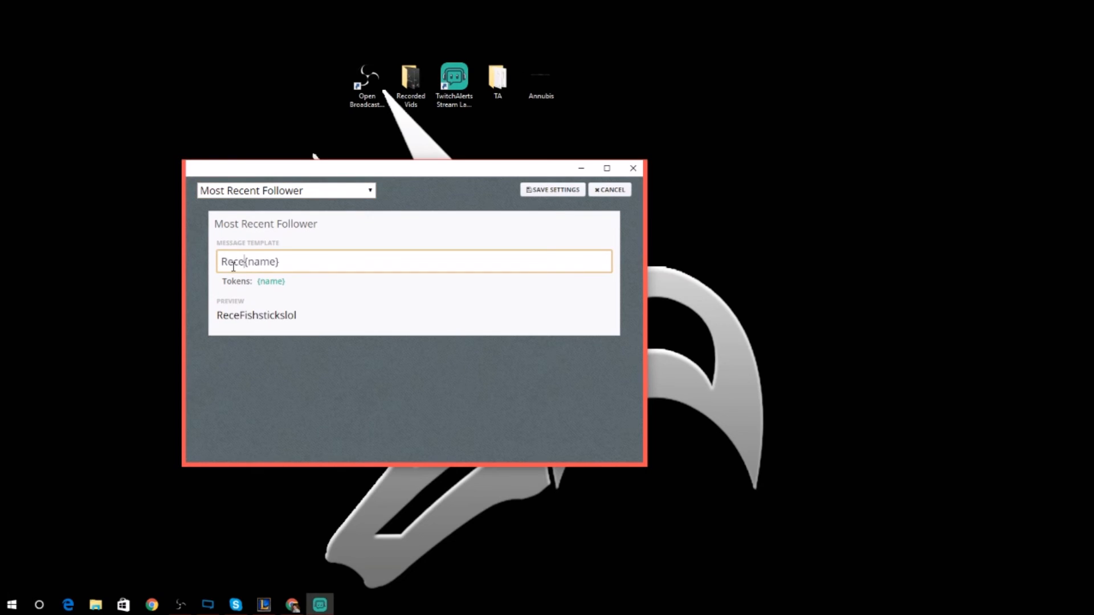
type("lower:")
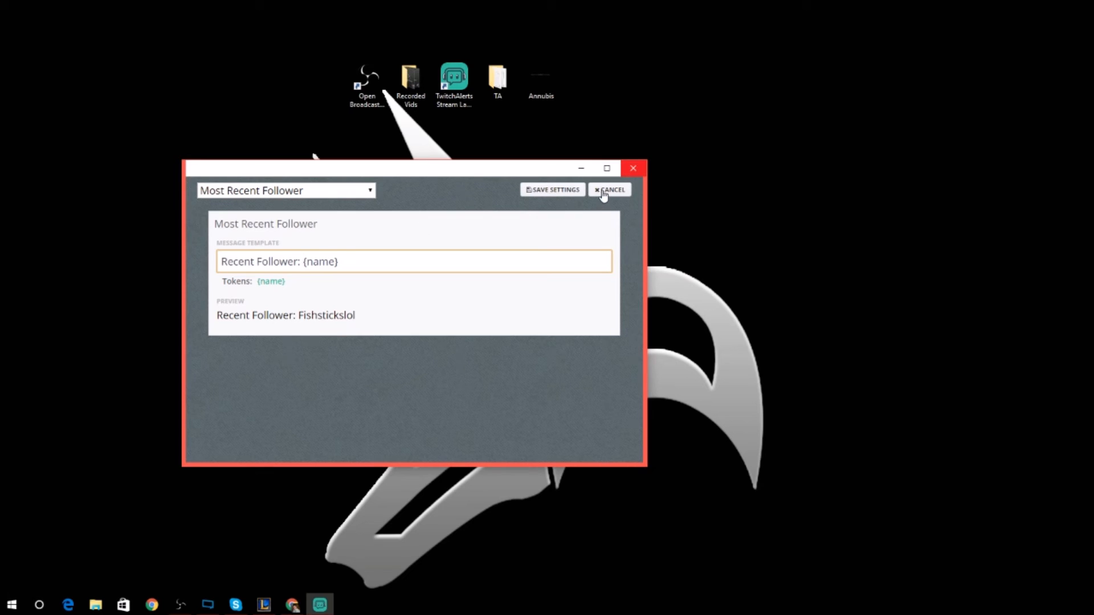
left_click(603, 196)
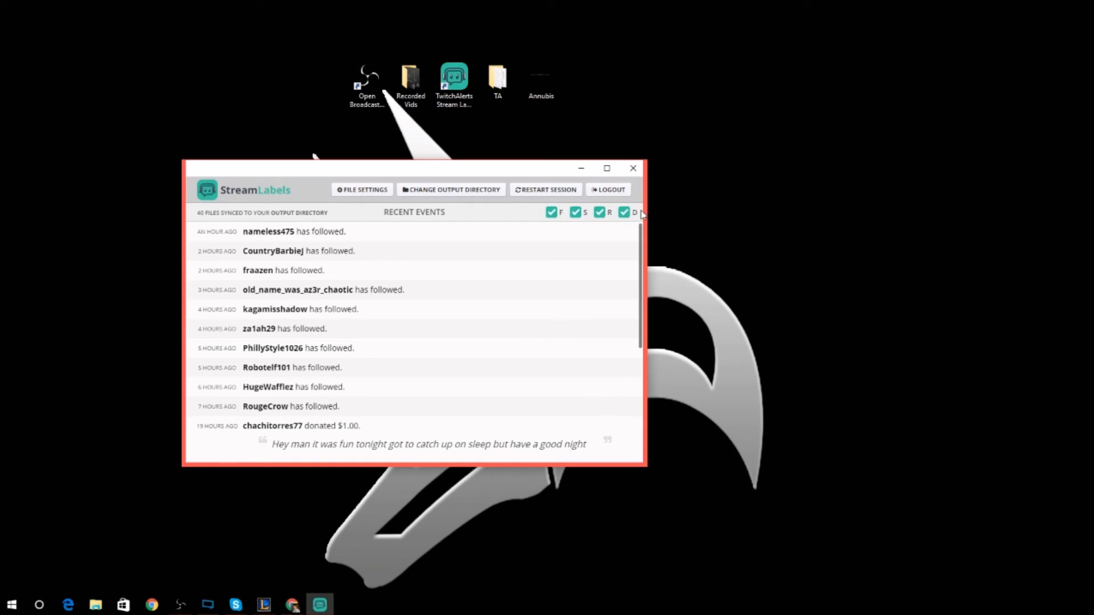
left_click(600, 213)
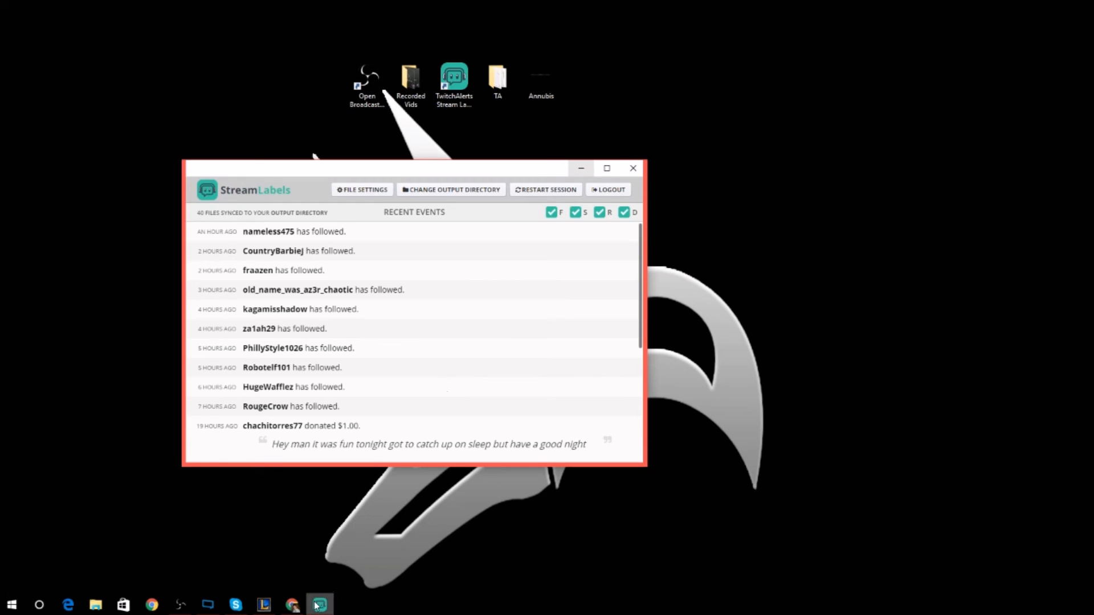
Switch to the TwitchAlerts dashboard in Chrome and open the Follow Alerts settings of the Alert Box.
left_click(292, 605)
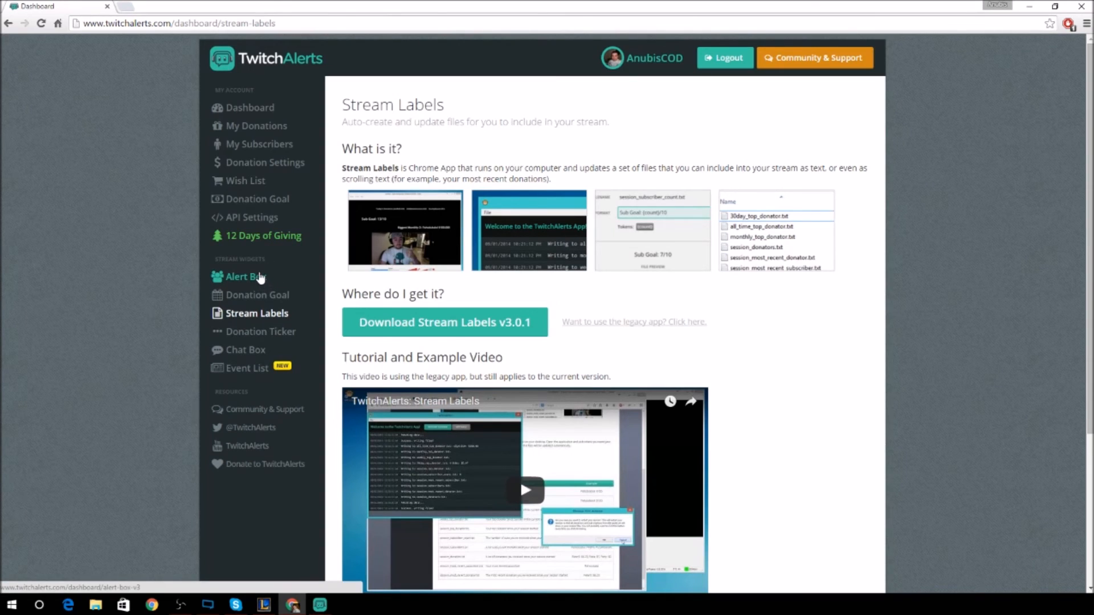
left_click(263, 280)
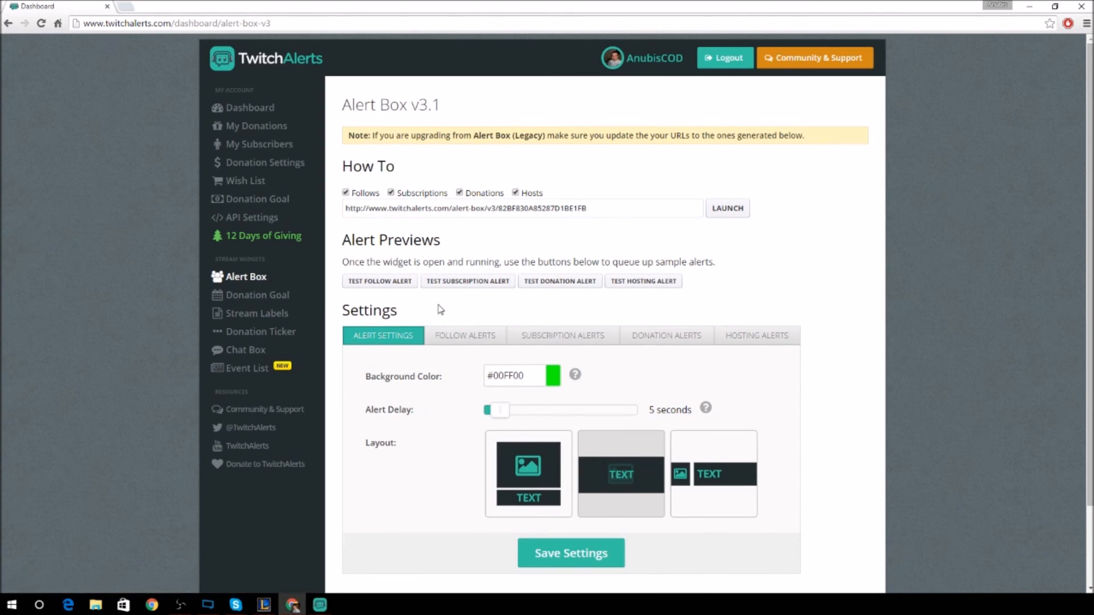
left_click(458, 339)
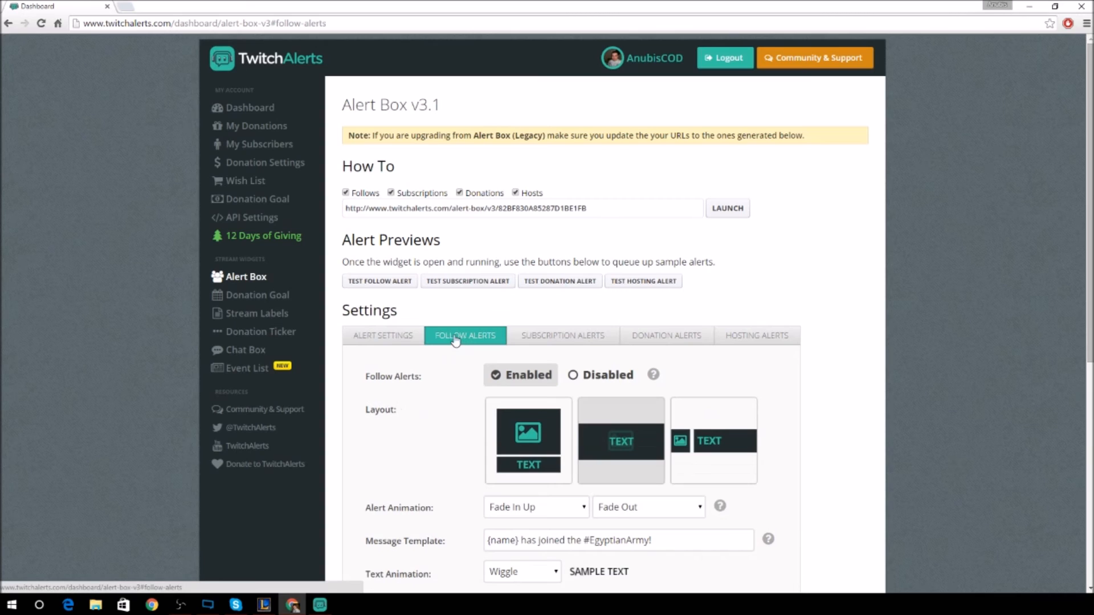
Preview the Bounce and Wobble text animations for the follow alert and set the text animation back to Wiggle.
scroll(455, 341, "down", 3)
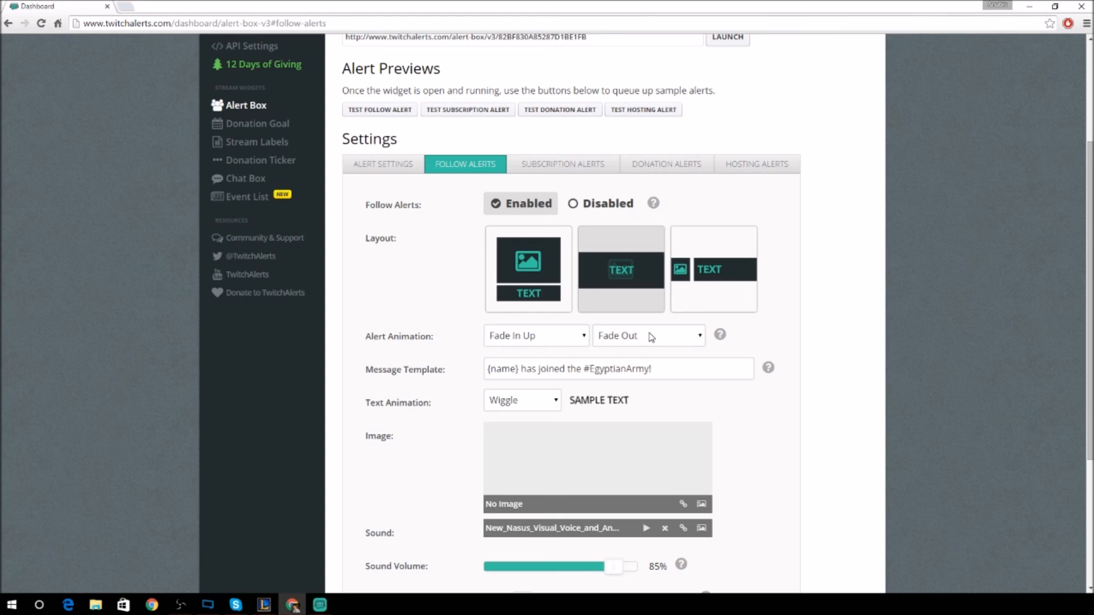
scroll(430, 371, "down", 1)
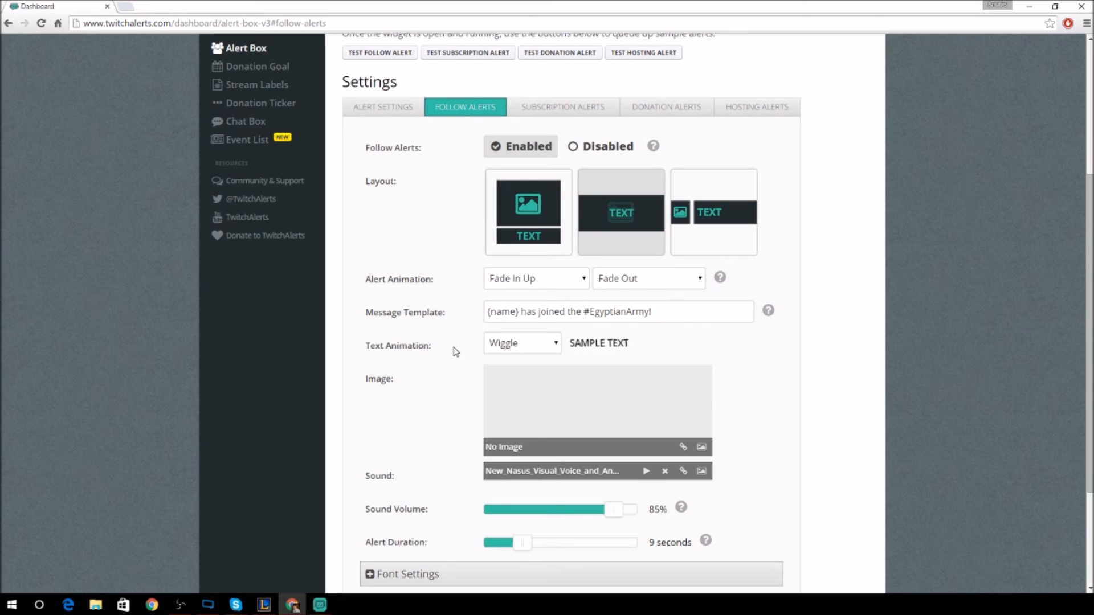
left_click(552, 342)
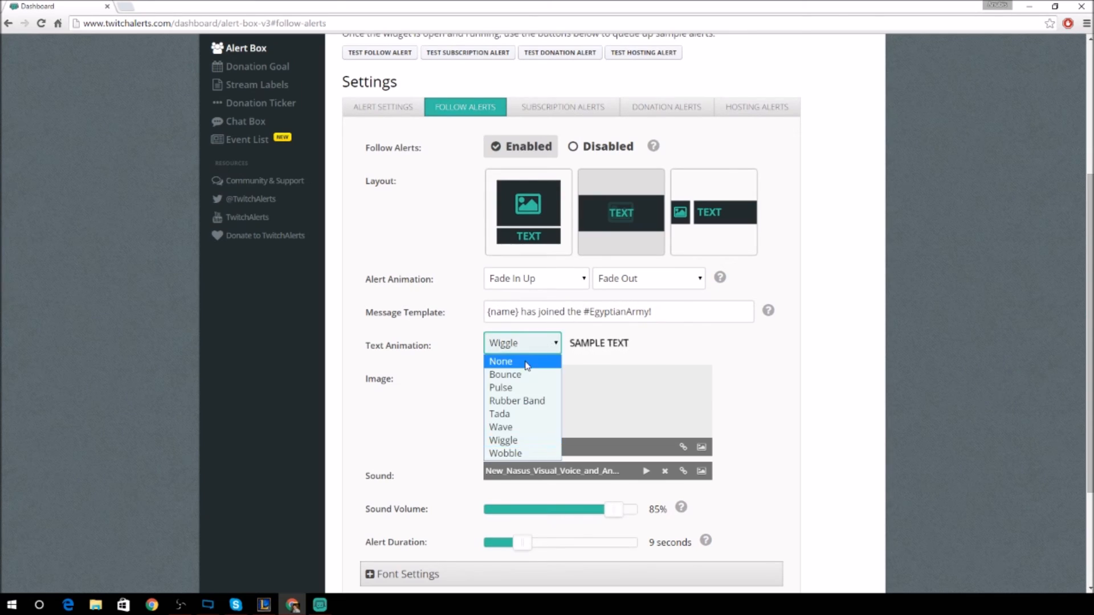
left_click(519, 372)
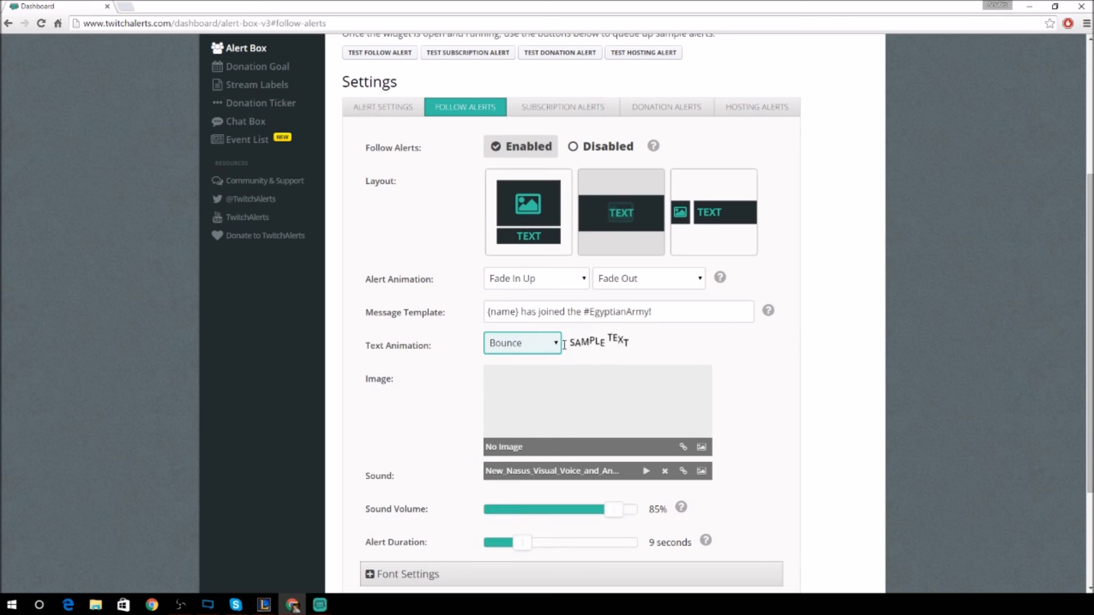
left_click(547, 343)
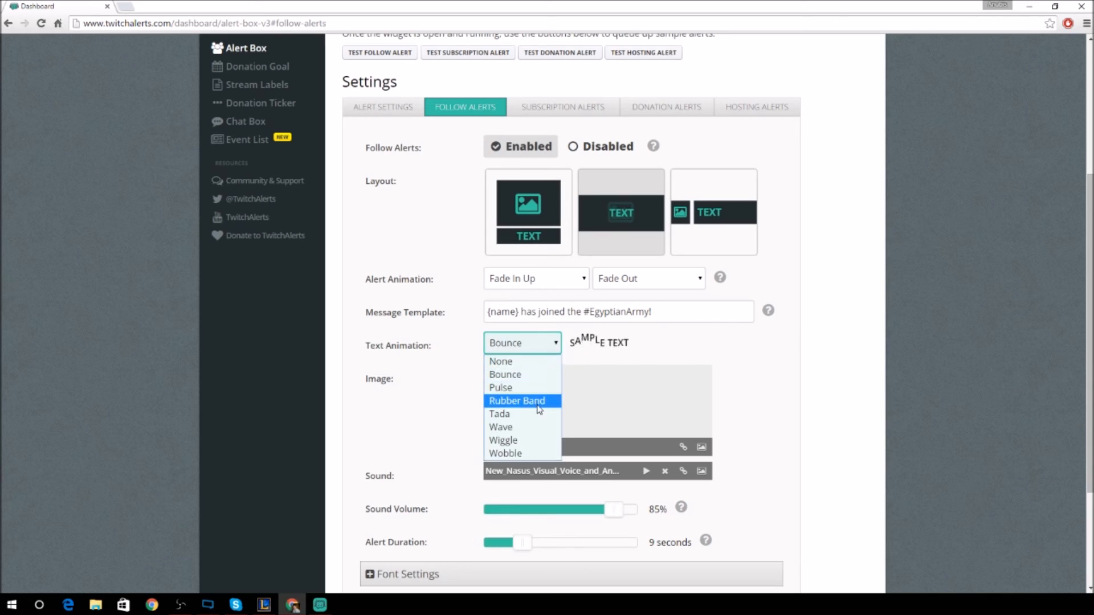
left_click(517, 454)
left_click(539, 347)
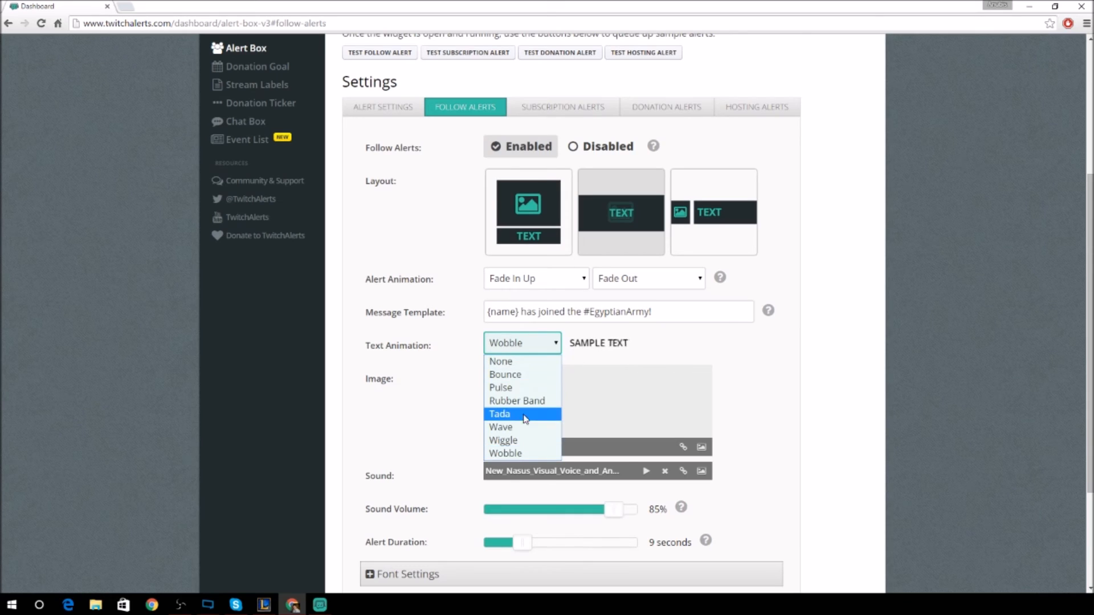
left_click(526, 439)
left_click(404, 354)
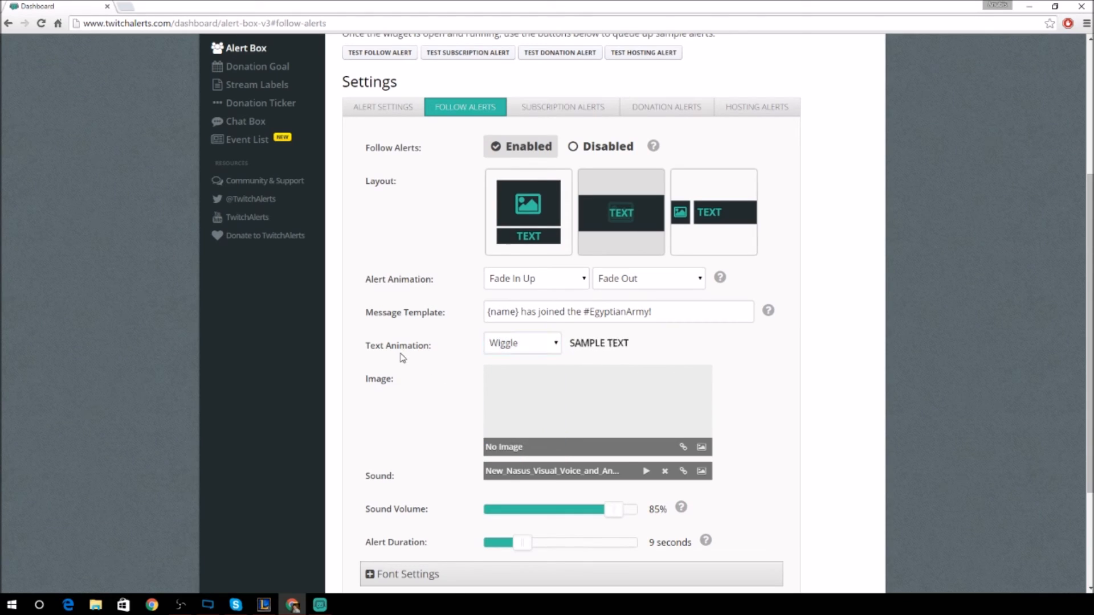
Browse the stock images offered for the follow alert and cancel the media gallery without choosing one.
scroll(405, 354, "down", 1)
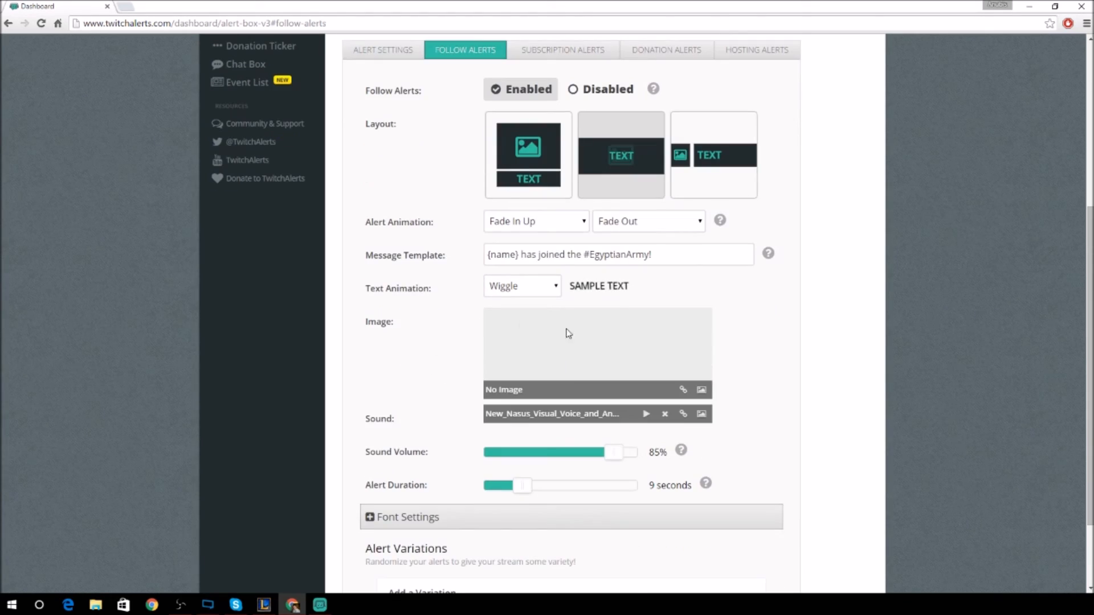
left_click(701, 391)
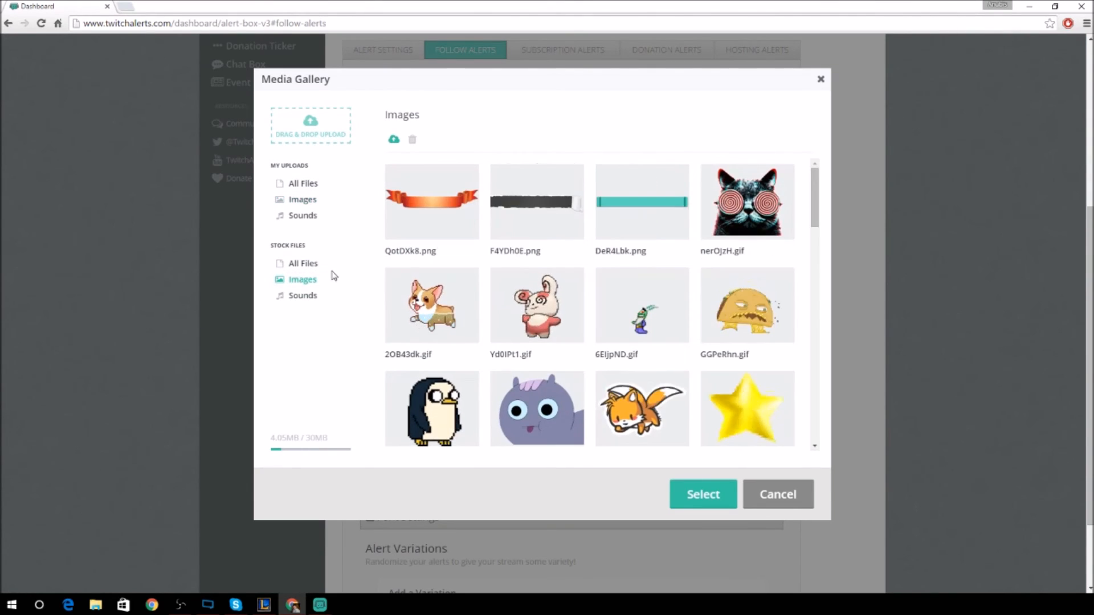
scroll(679, 238, "down", 1)
scroll(678, 238, "down", 3)
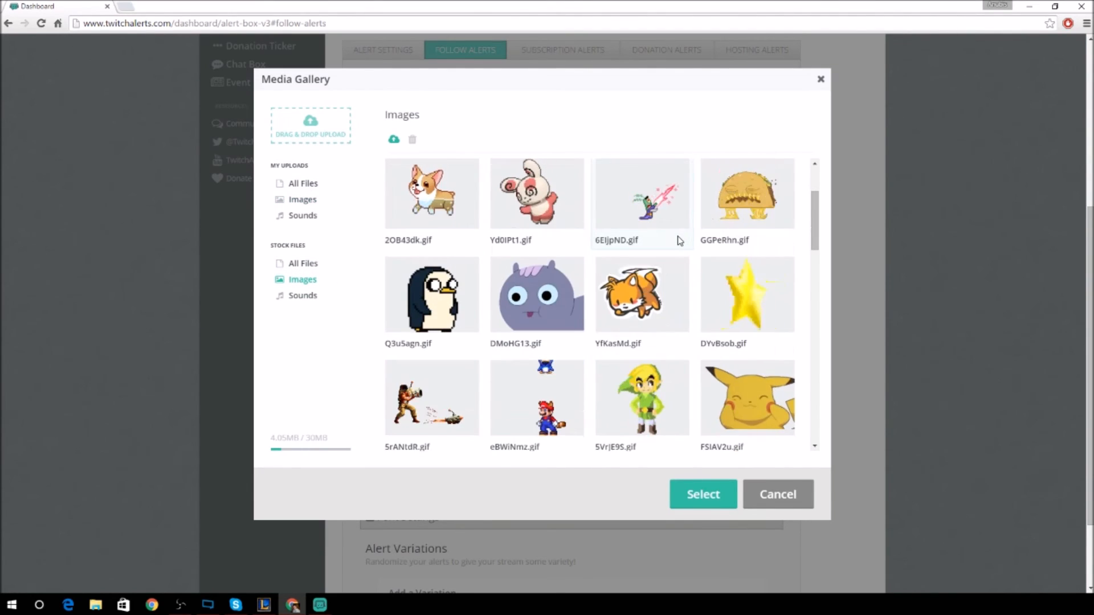
scroll(572, 292, "down", 5)
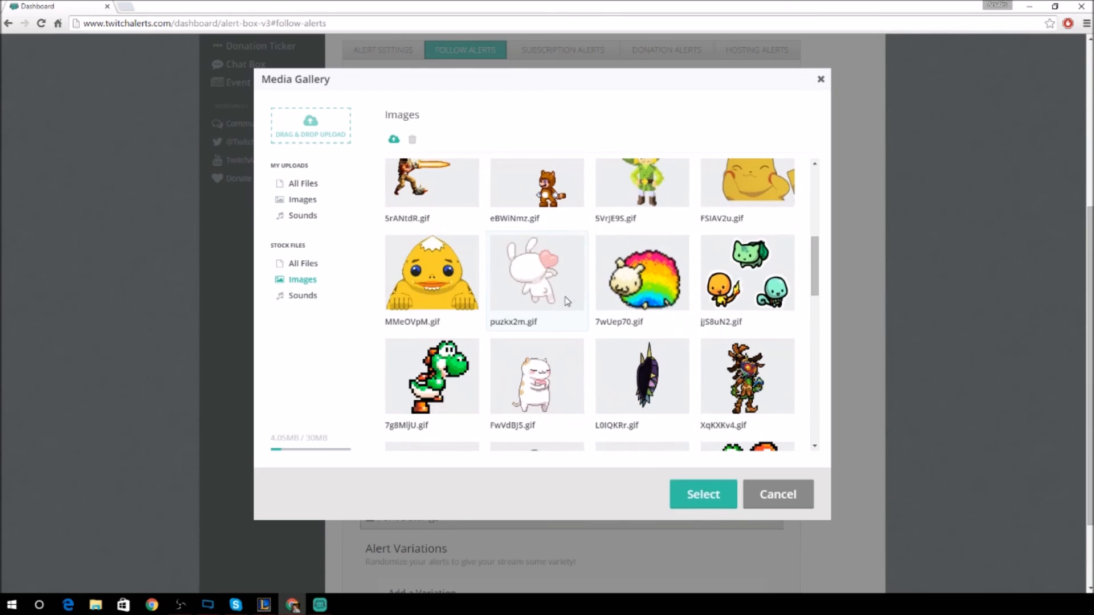
scroll(567, 388, "down", 8)
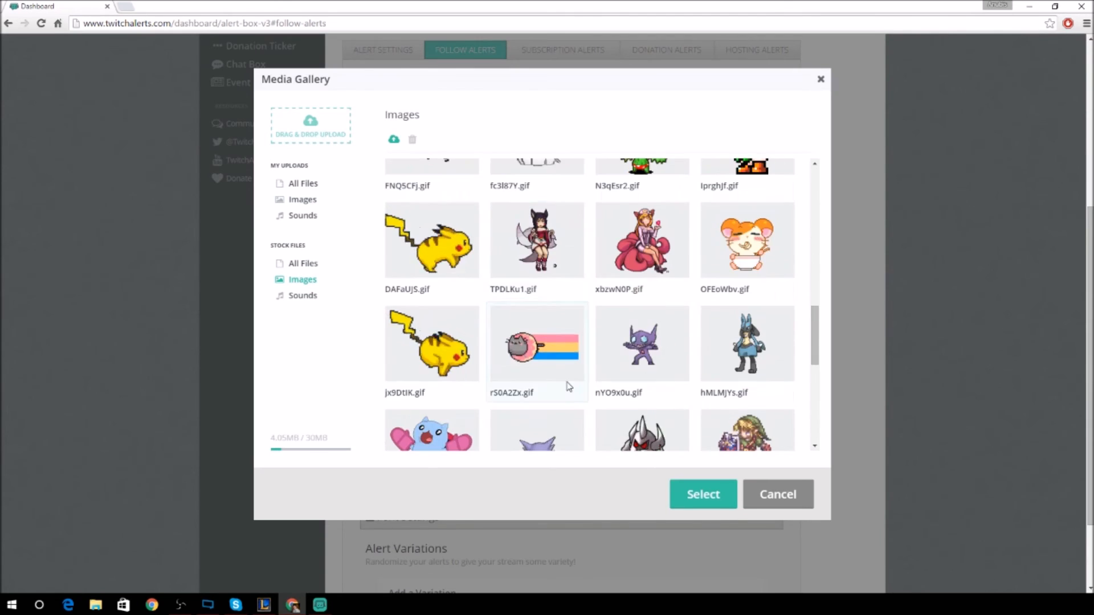
scroll(568, 382, "down", 3)
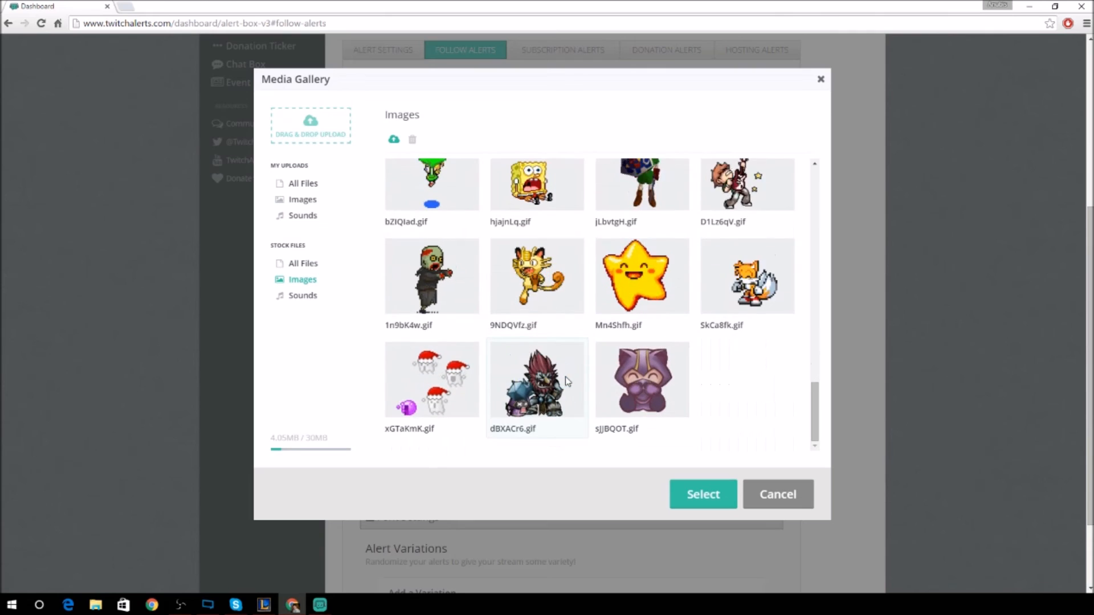
scroll(571, 376, "up", 4)
scroll(570, 375, "up", 12)
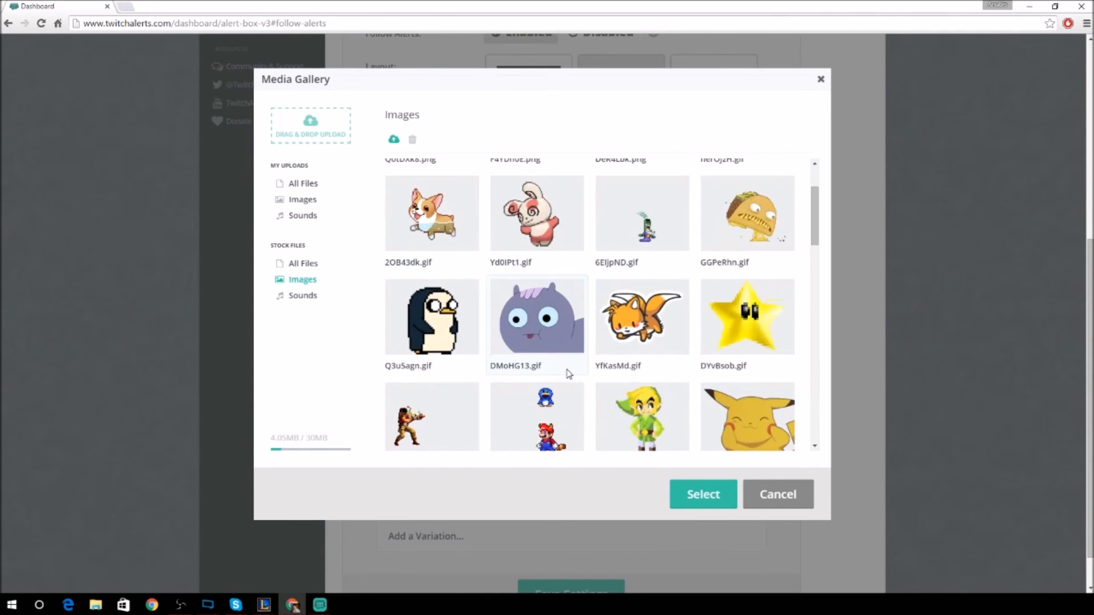
scroll(569, 372, "up", 3)
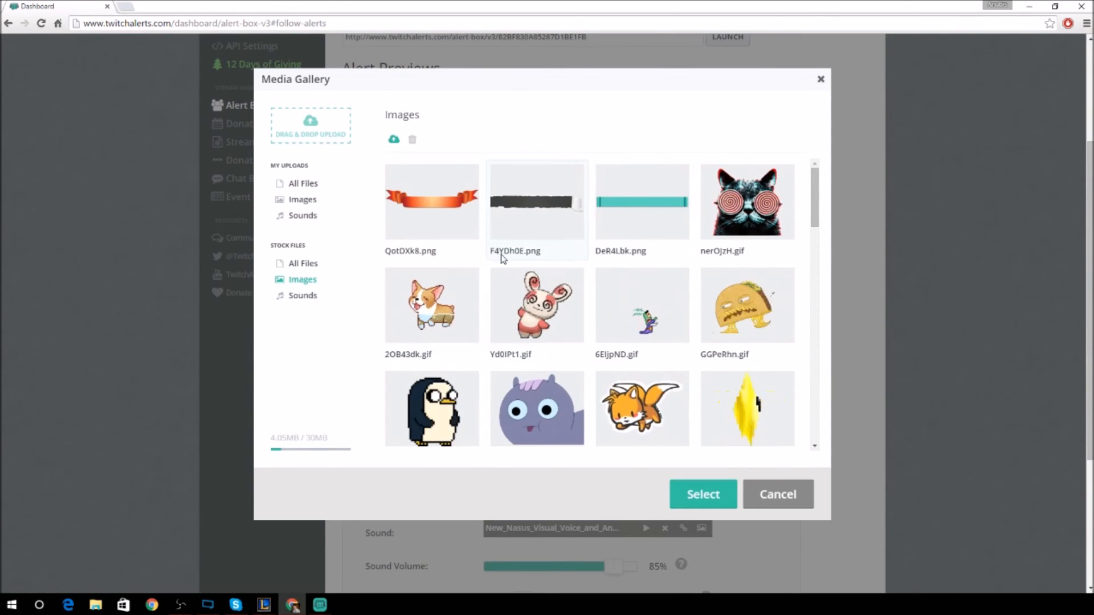
left_click(779, 493)
Browse the stock sounds offered for the follow alert and cancel the media gallery without choosing one.
scroll(448, 351, "down", 2)
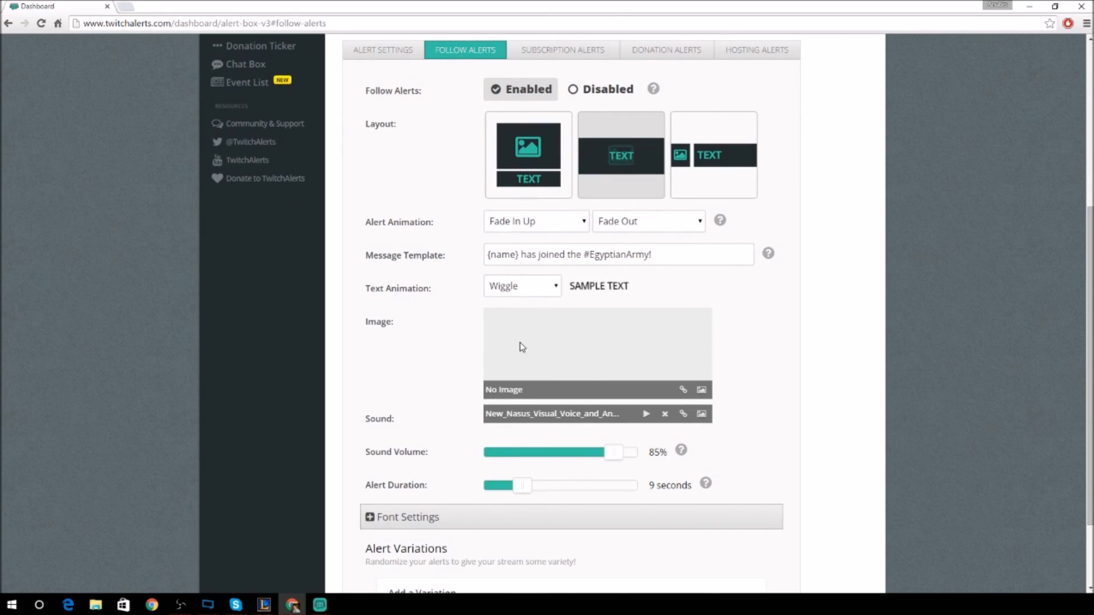
scroll(473, 376, "down", 1)
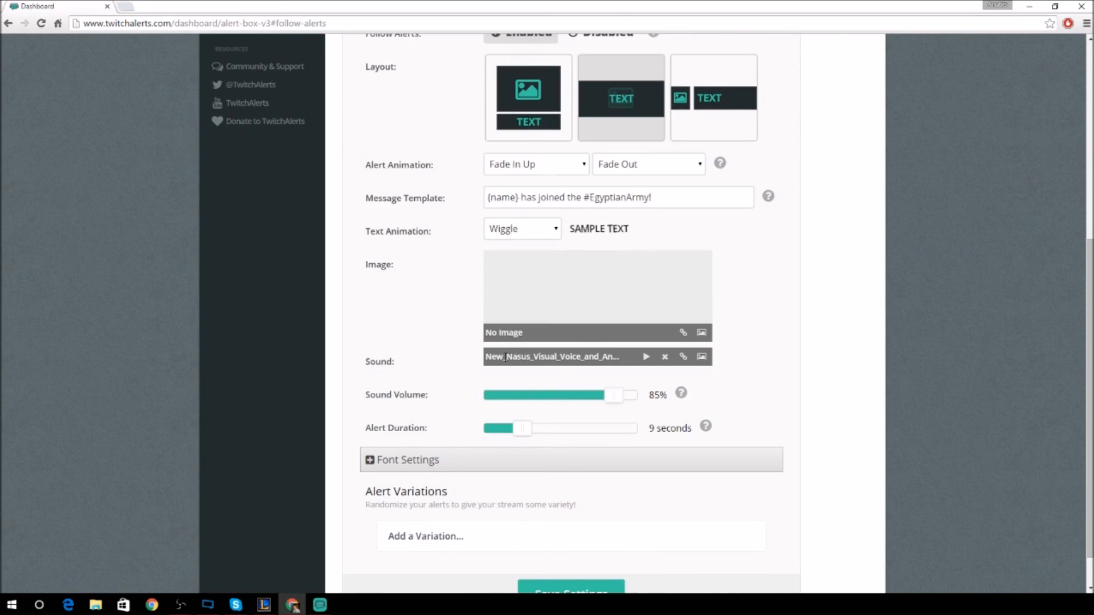
left_click(701, 358)
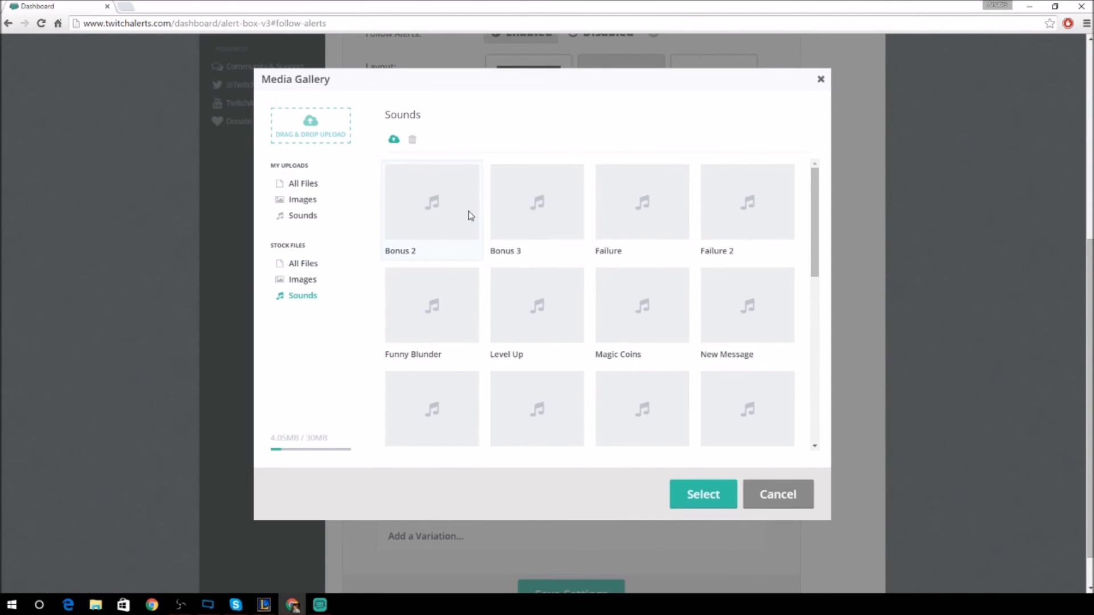
scroll(664, 296, "down", 6)
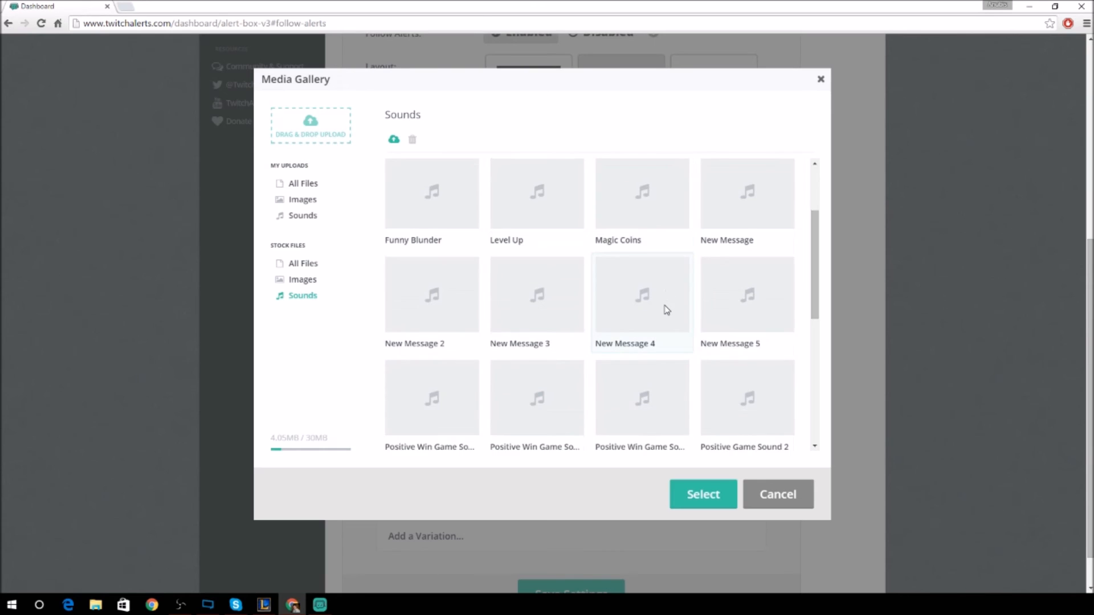
scroll(663, 311, "down", 3)
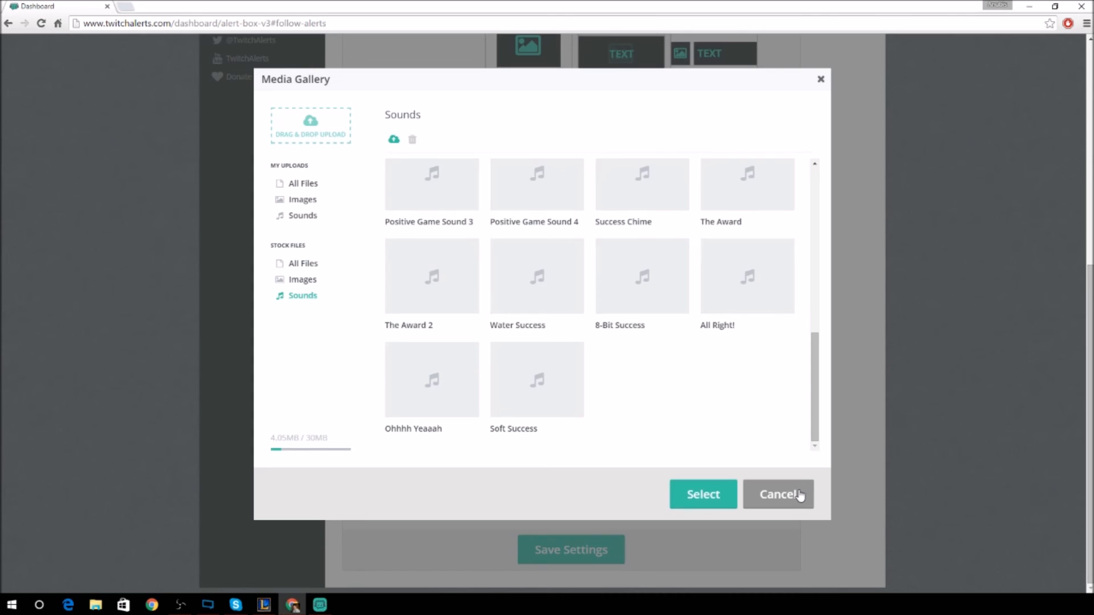
scroll(521, 378, "up", 9)
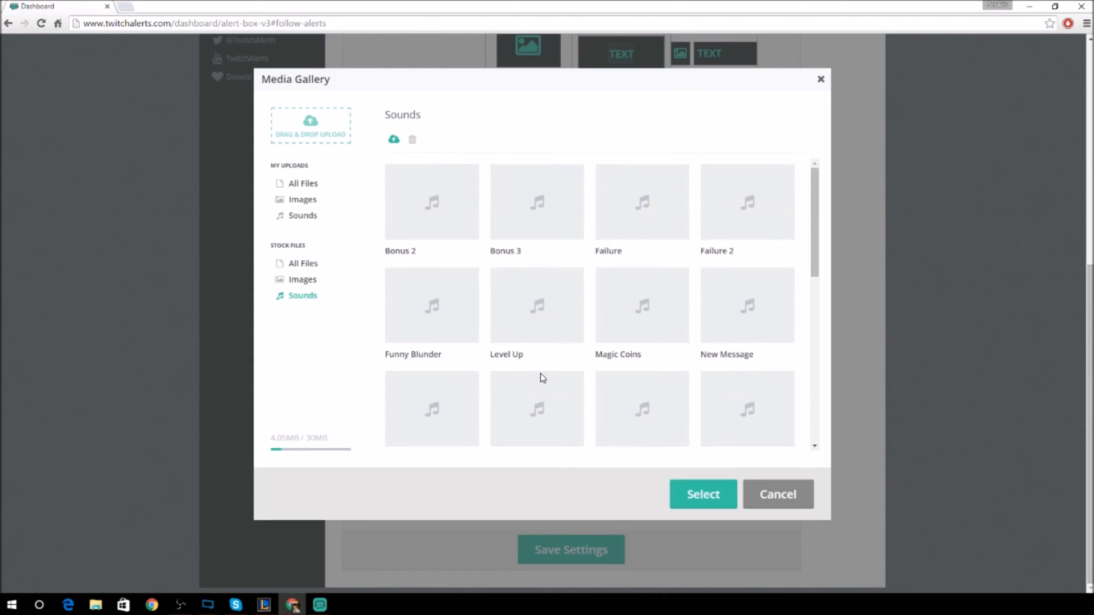
left_click(792, 501)
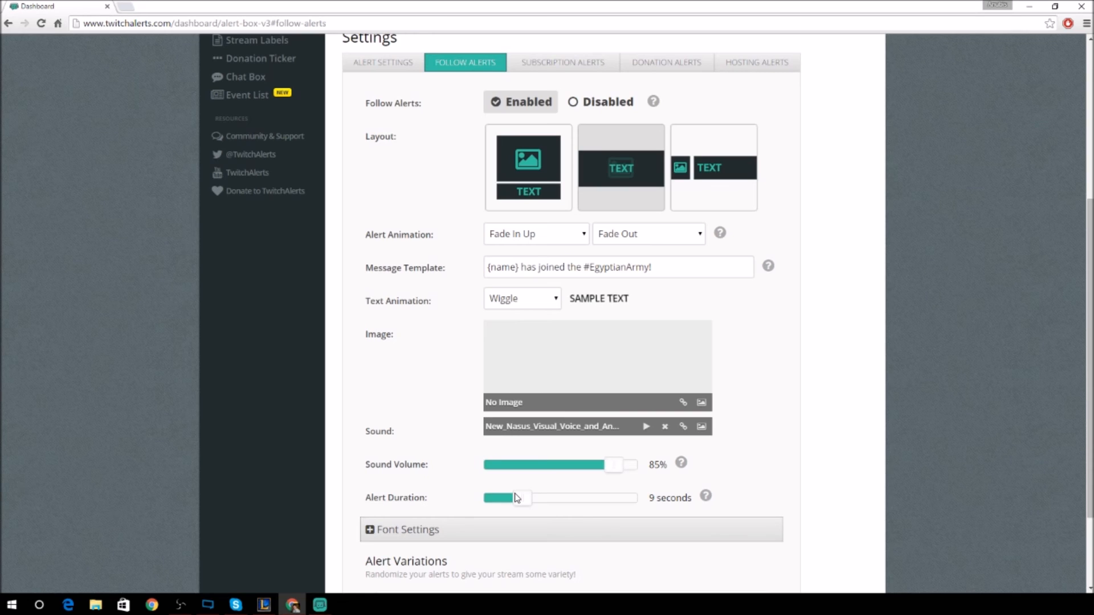
Expand the follow alert's Font Settings and review the font, size, weight, colour and alert variation options.
scroll(504, 491, "down", 2)
left_click(401, 416)
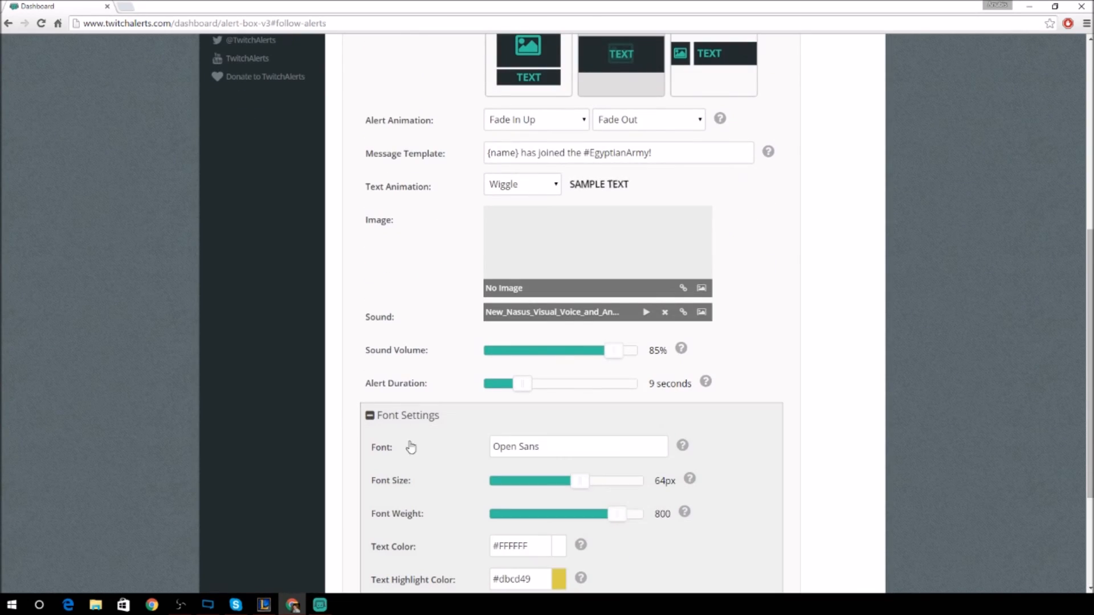
scroll(465, 466, "down", 1)
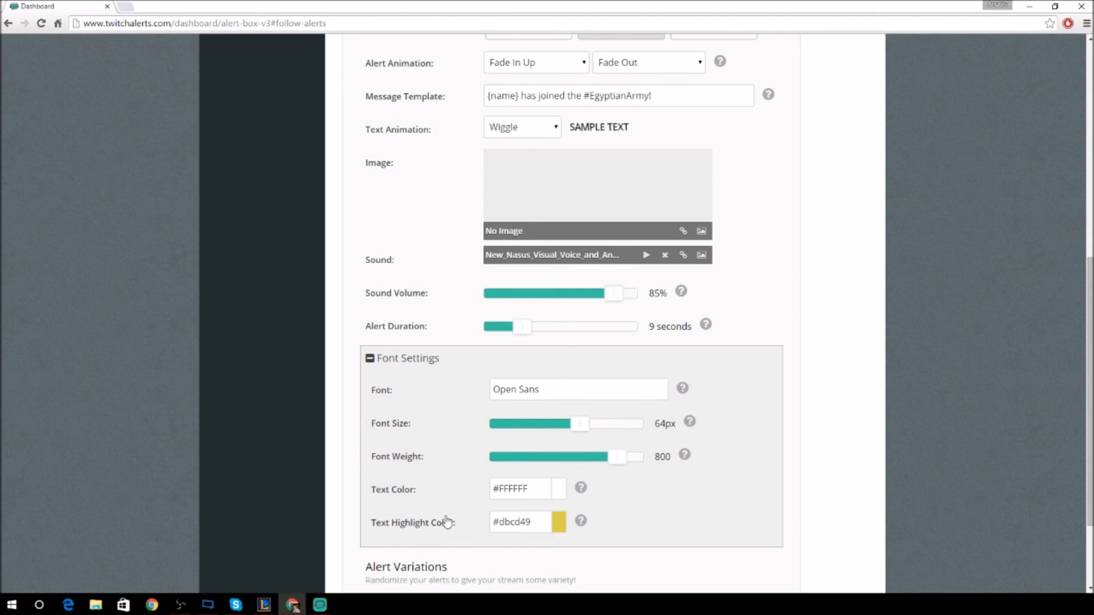
scroll(439, 507, "down", 1)
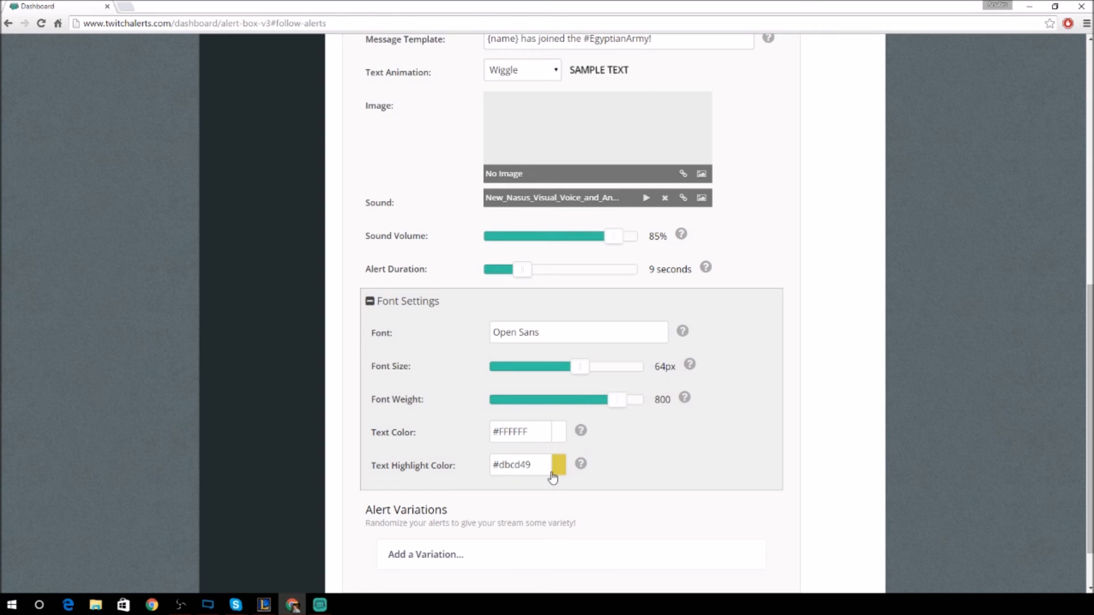
scroll(501, 464, "down", 1)
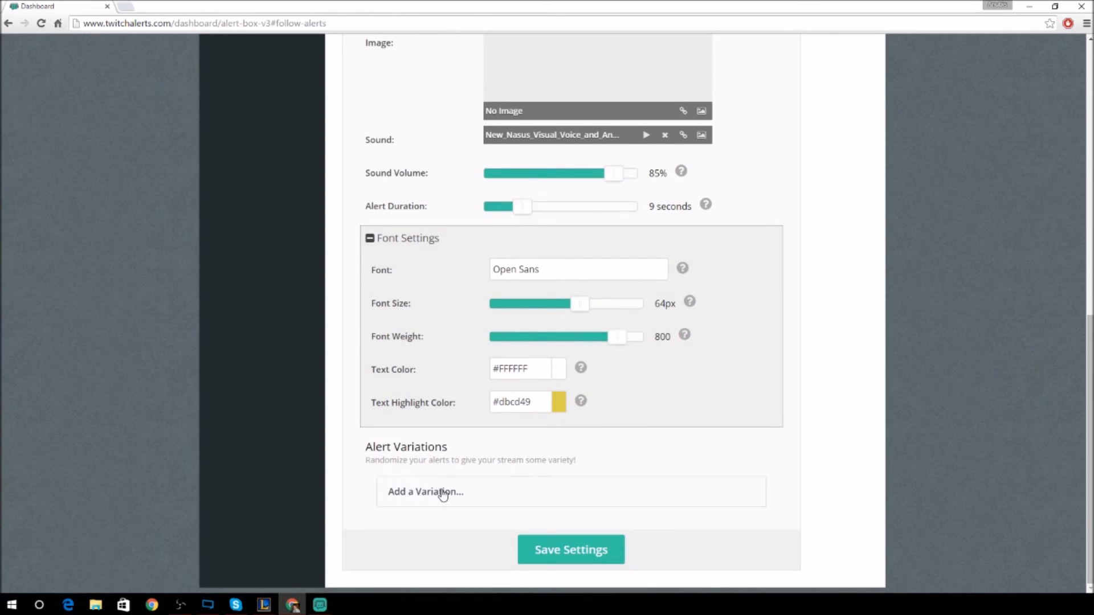
Open the Donation Alerts settings and review the layout, animation, minimum amount, message template, image, sound and duration options.
scroll(440, 371, "up", 9)
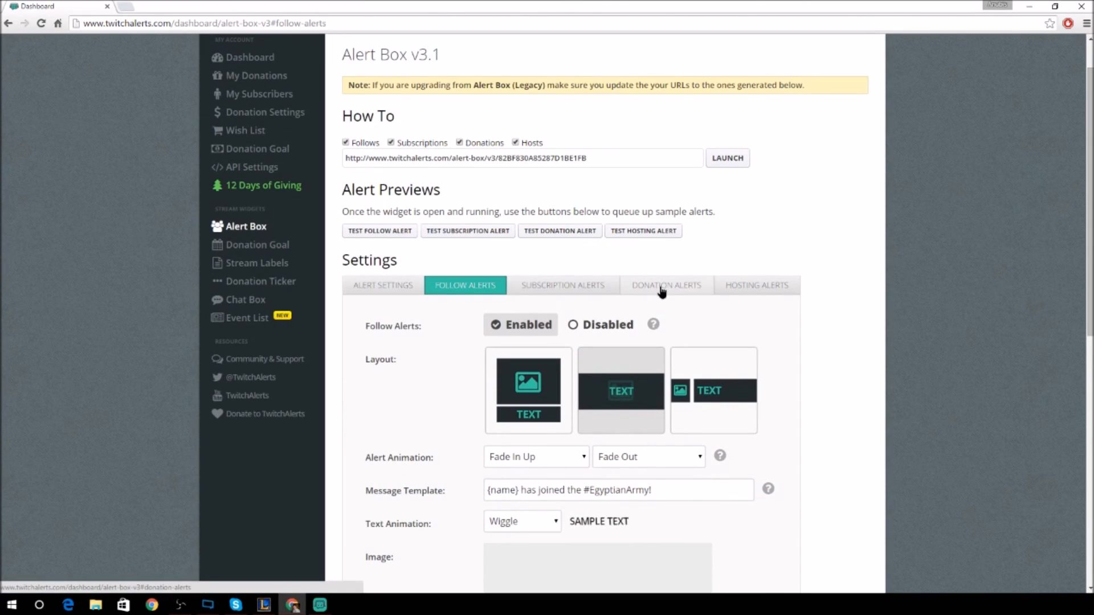
left_click(662, 290)
scroll(440, 311, "down", 2)
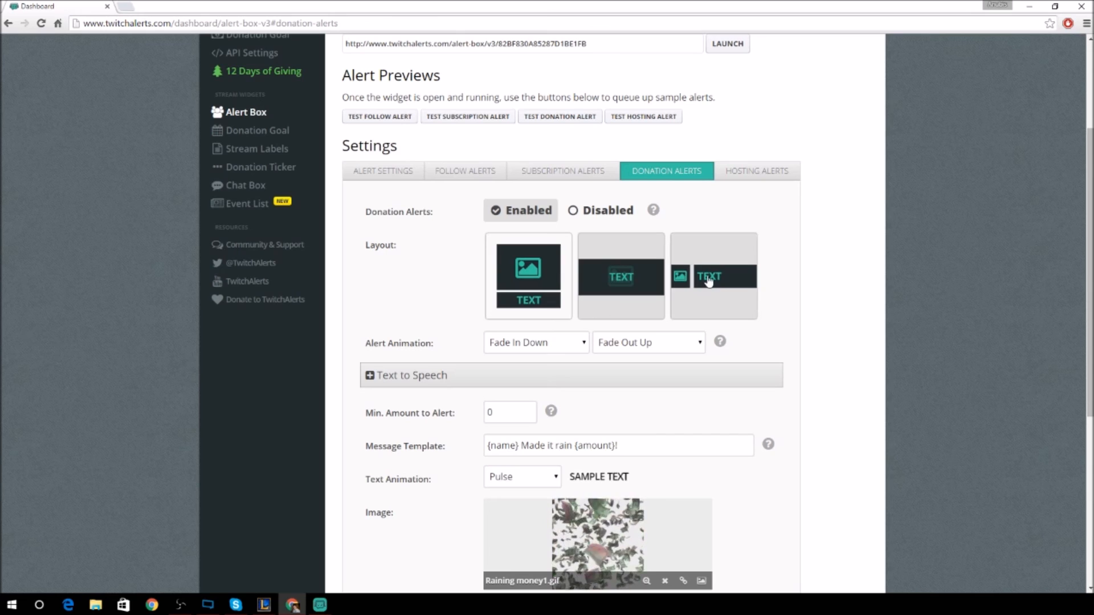
scroll(431, 302, "down", 1)
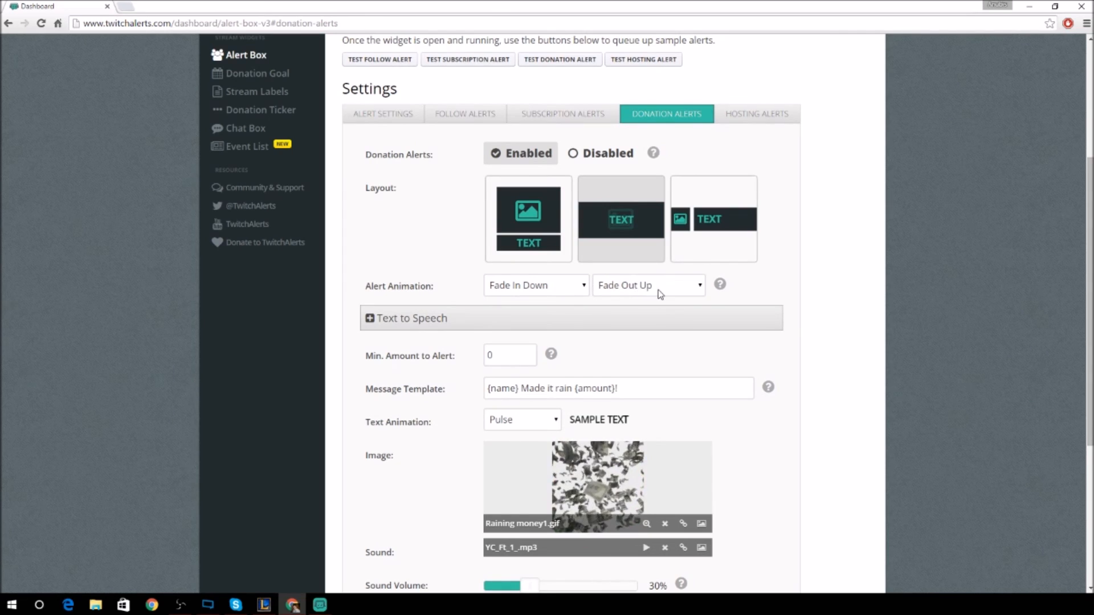
scroll(445, 347, "down", 1)
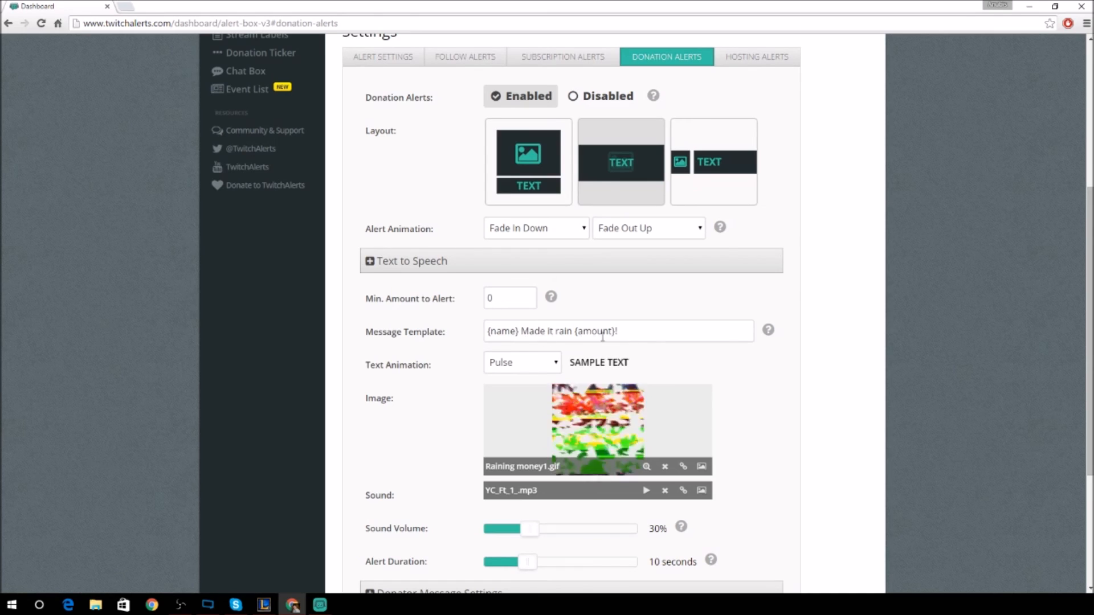
scroll(418, 353, "down", 1)
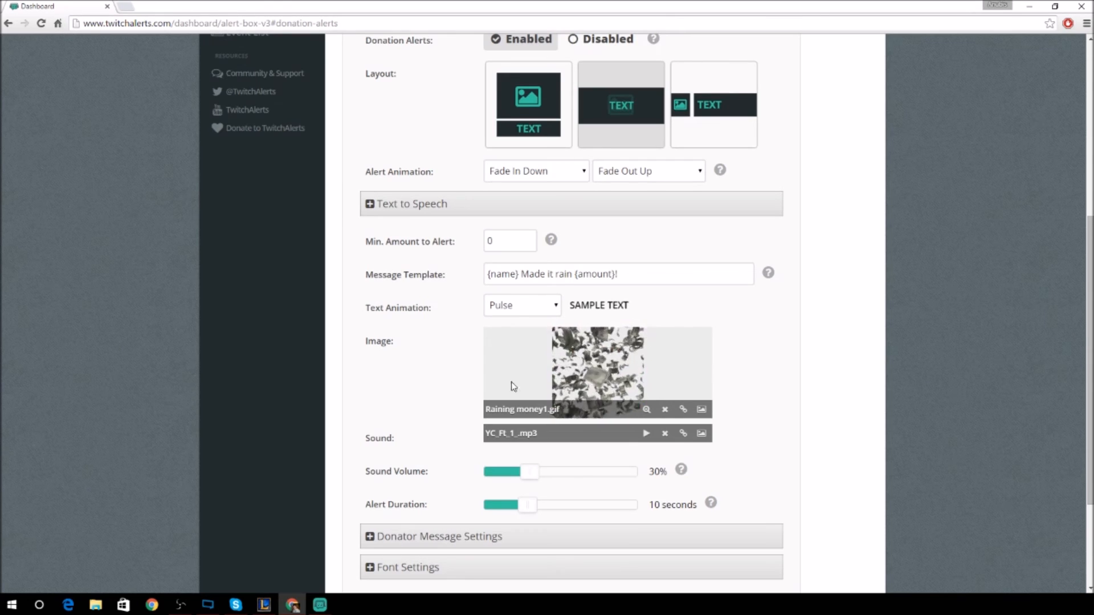
scroll(512, 385, "down", 1)
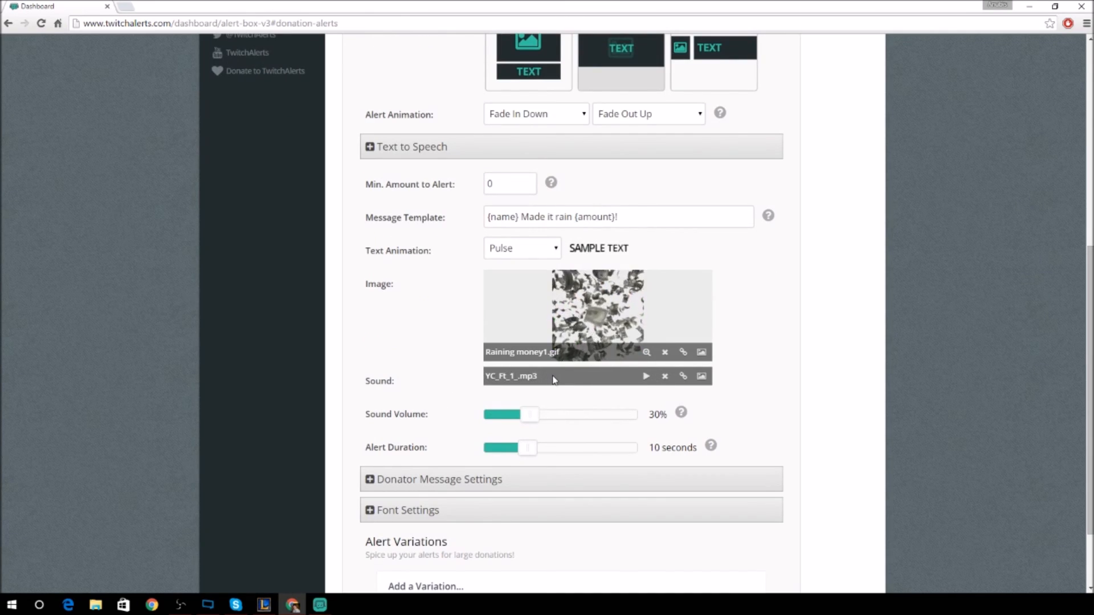
scroll(456, 413, "down", 1)
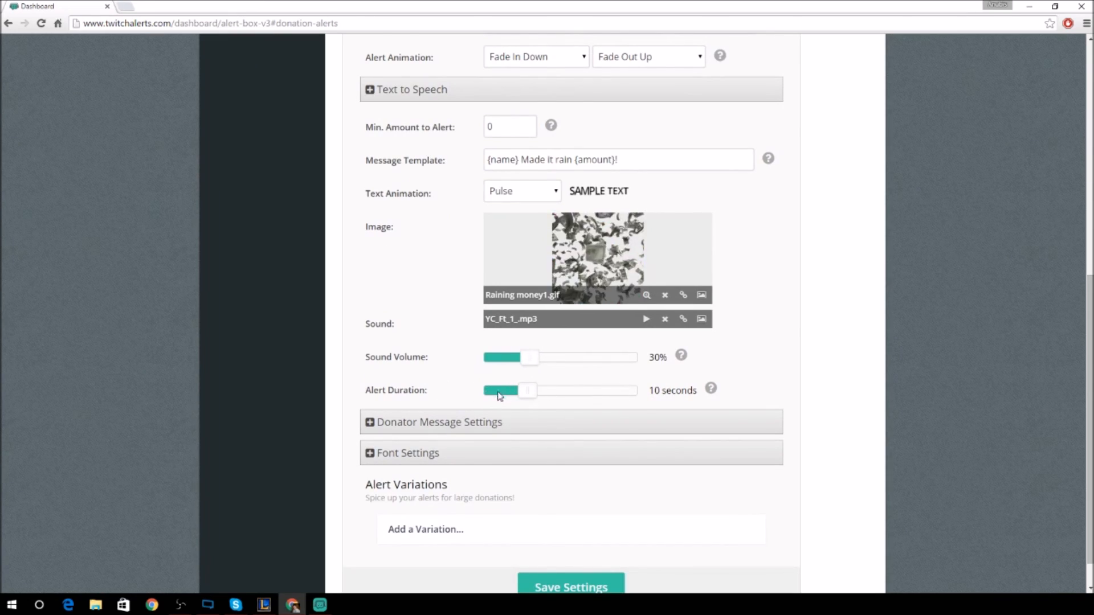
scroll(495, 393, "down", 1)
Expand the donation alert's Donator Message Settings and review the message display, emotes, minimum amount and font options.
left_click(421, 387)
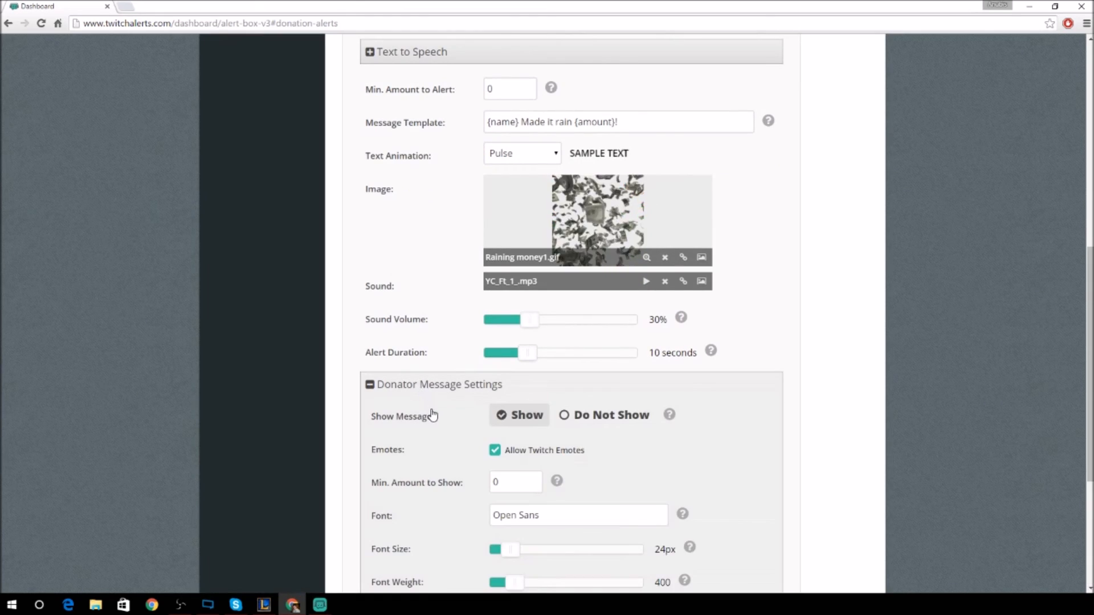
scroll(433, 416, "down", 1)
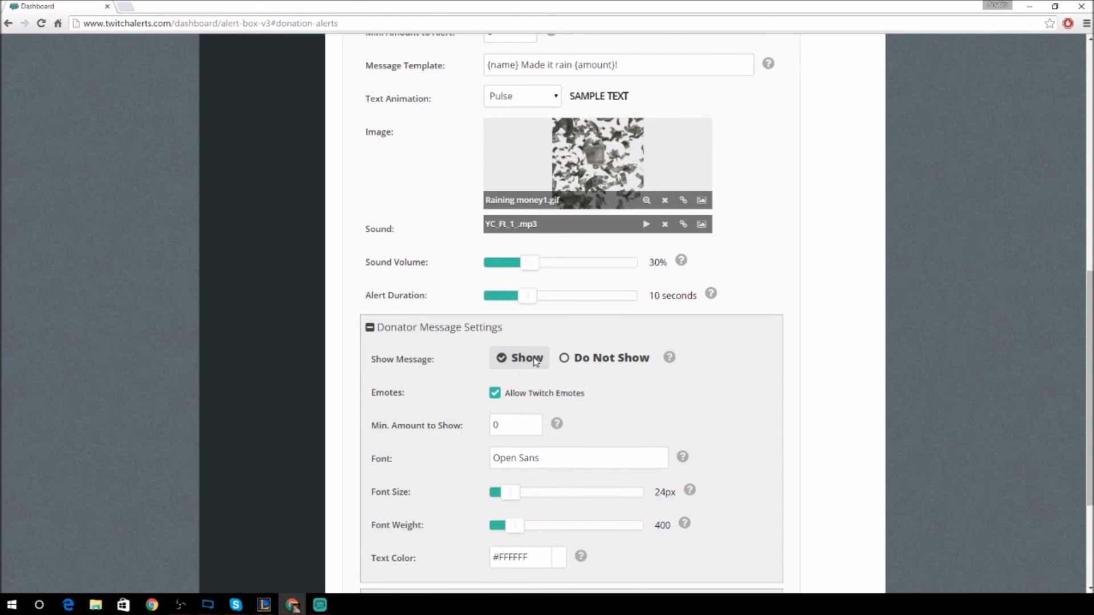
scroll(521, 379, "down", 1)
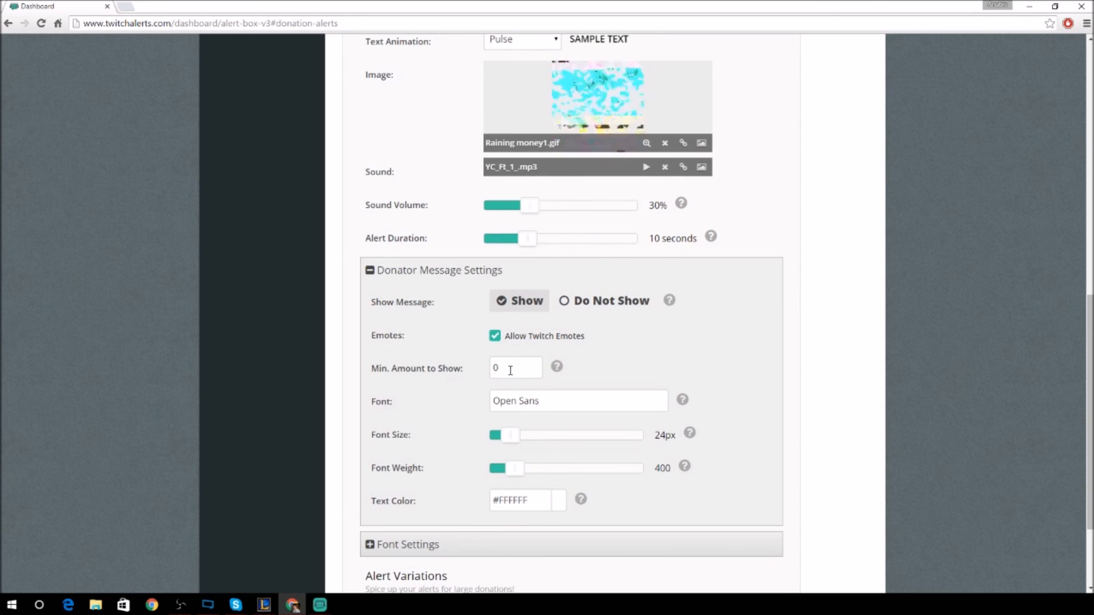
scroll(478, 466, "down", 1)
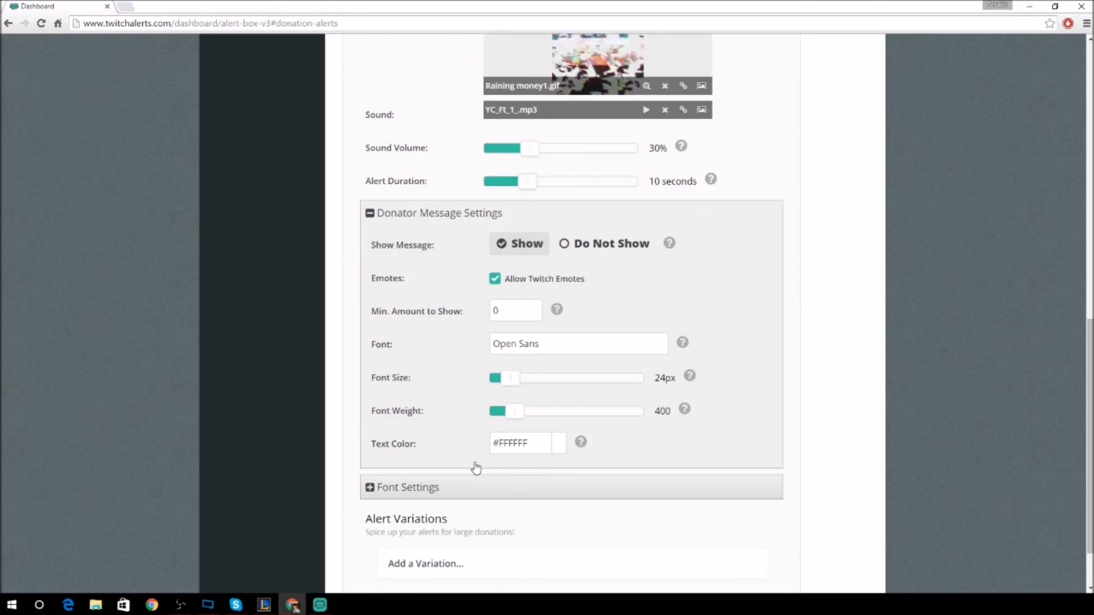
Expand the donation alert's Font Settings and review its font, colour and alert variation options.
scroll(456, 446, "down", 1)
left_click(451, 444)
scroll(452, 447, "down", 2)
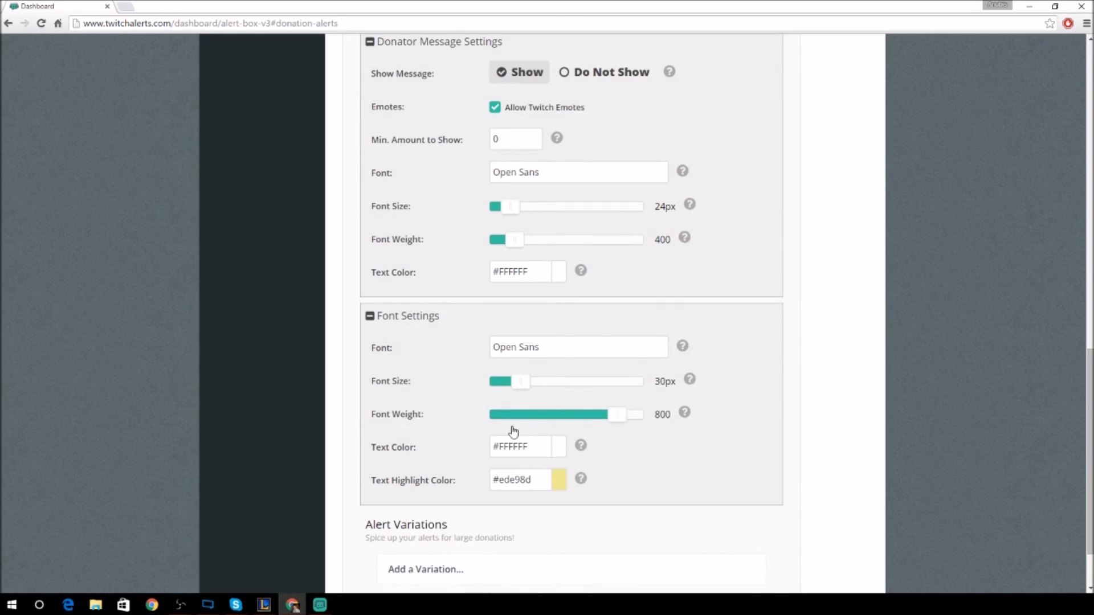
scroll(510, 466, "down", 1)
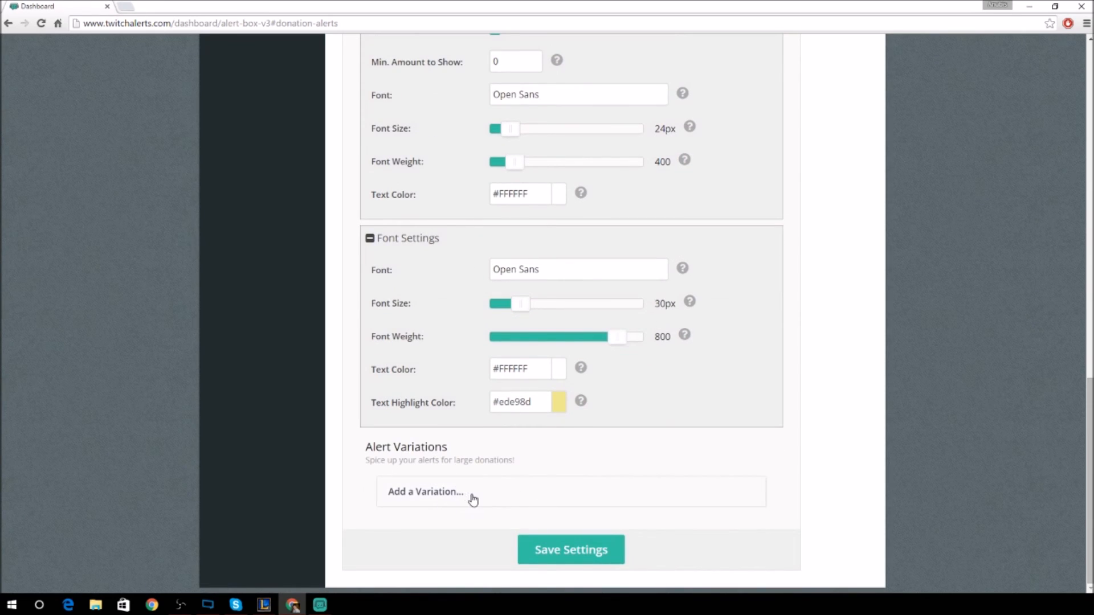
Return to the Follow Alerts settings, limit the Alert Box widget URL to Follows only, and copy that URL.
scroll(409, 402, "up", 15)
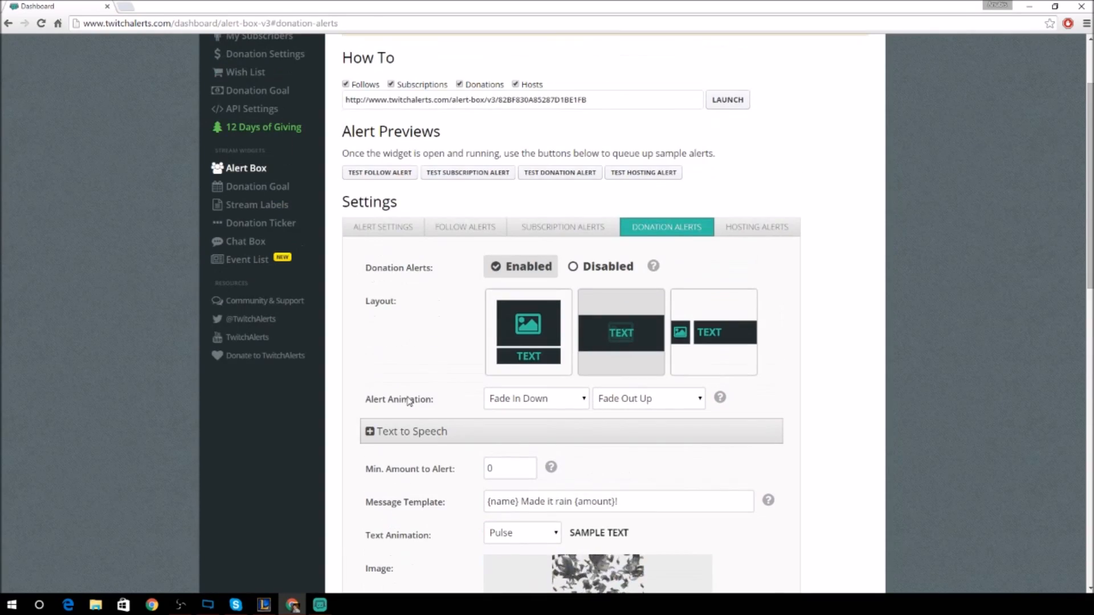
scroll(409, 401, "up", 2)
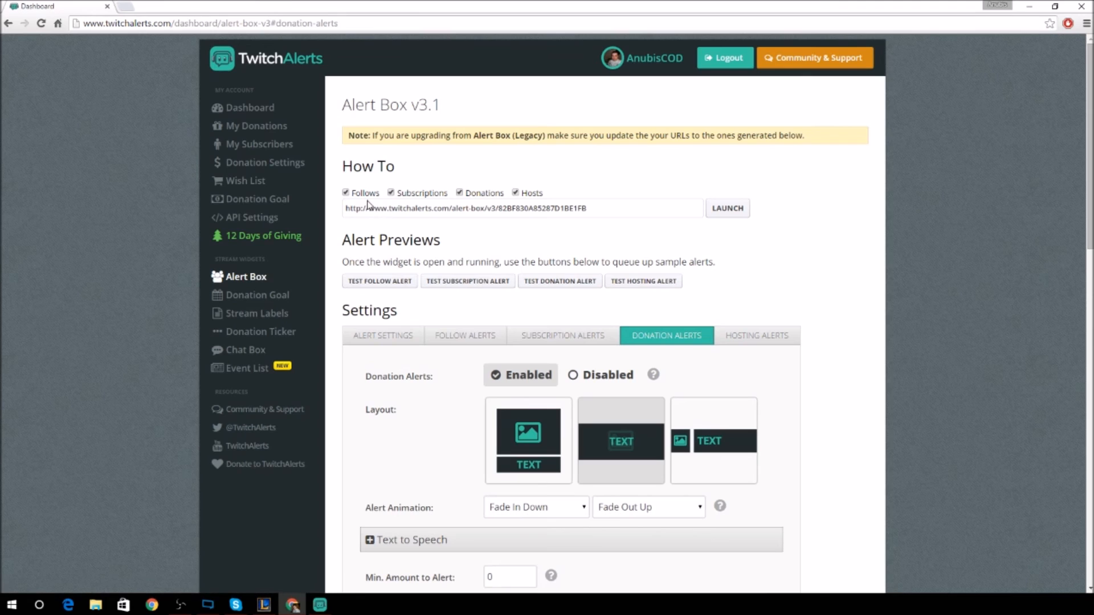
left_click(455, 336)
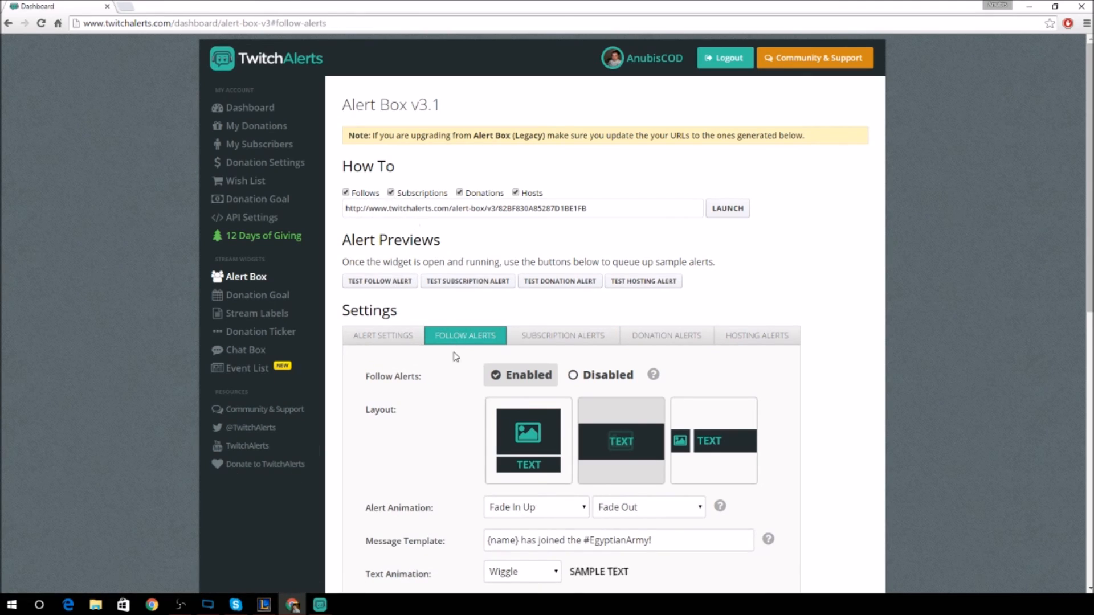
left_click(391, 193)
left_click_drag(637, 210, 340, 210)
key("ctrl+c")
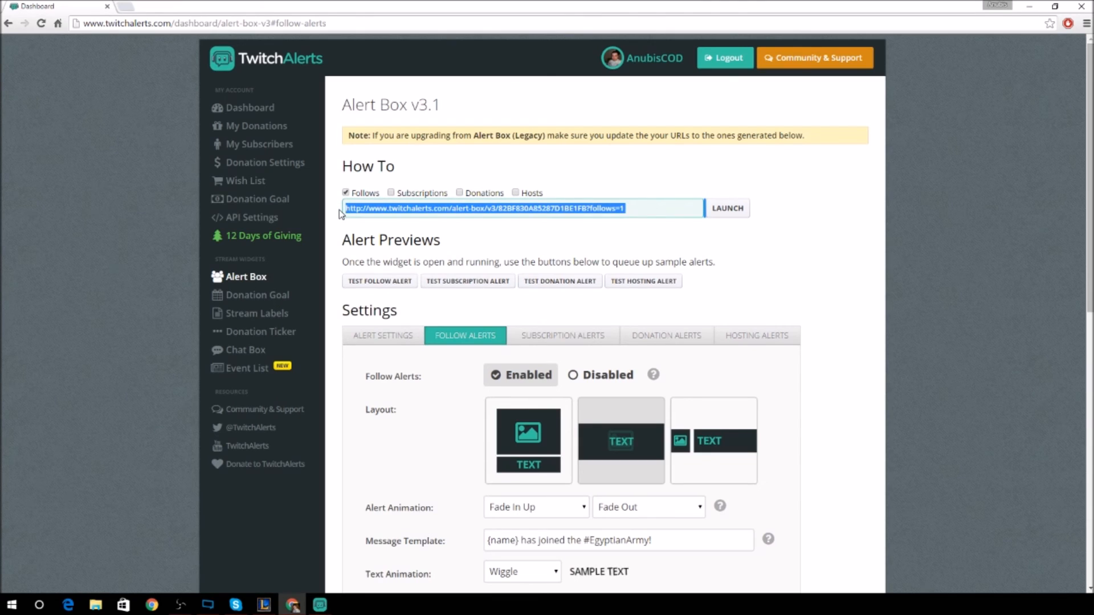
left_click_drag(636, 211, 355, 212)
Switch to Open Broadcaster Software and delete the existing Follower Alert source from the selected scene.
left_click(180, 605)
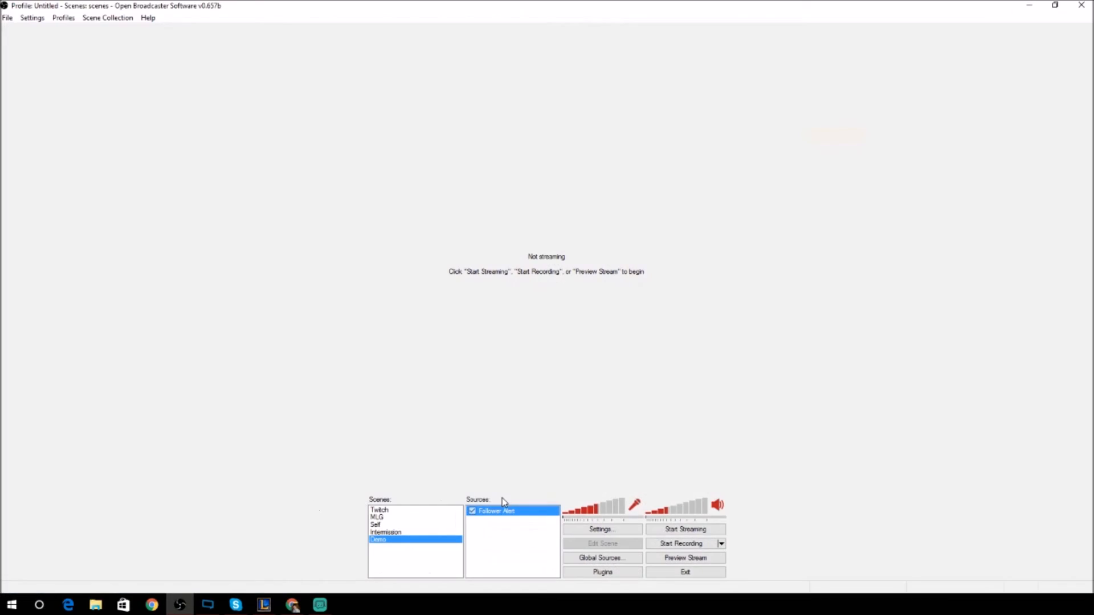
right_click(500, 516)
left_click(522, 475)
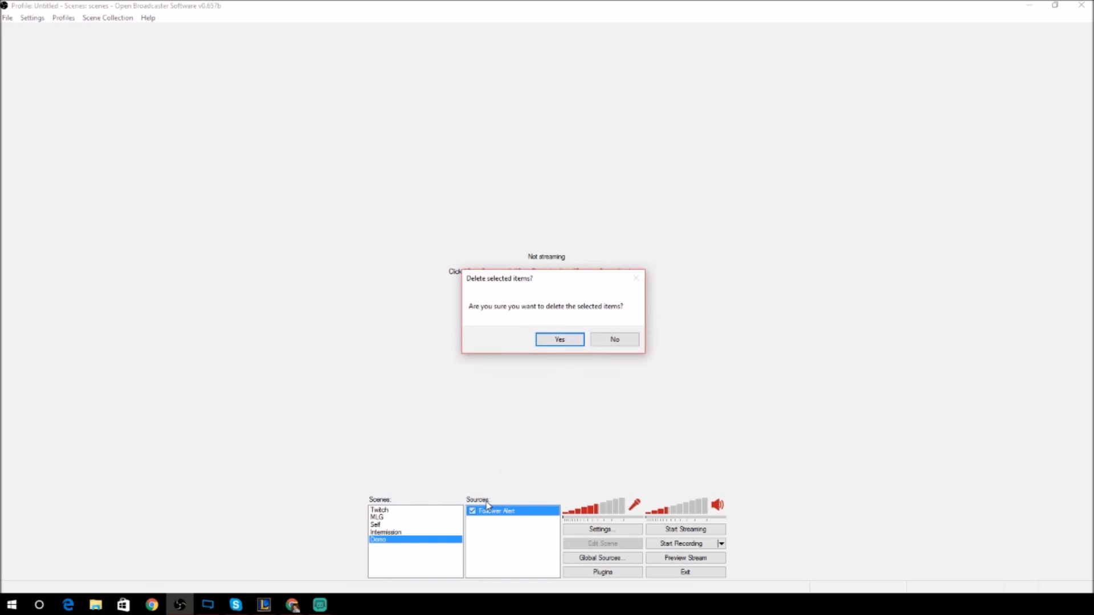
left_click(556, 340)
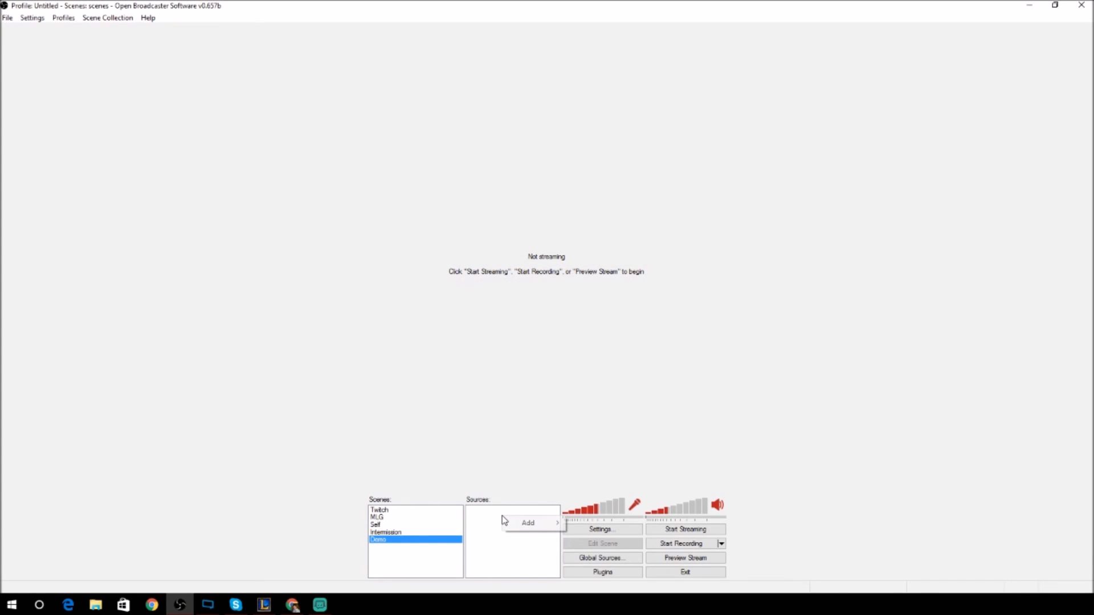
Add a CLR Browser source named Follower Alert to the scene, using the copied follows-only Alert Box URL.
mouse_move(528, 522)
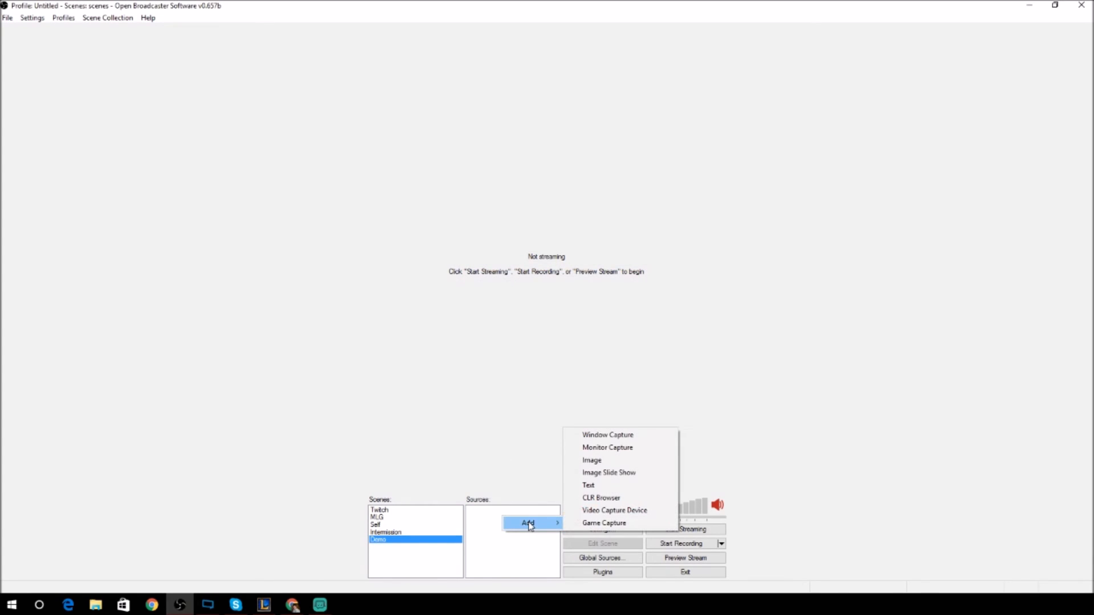
left_click(589, 499)
type("Follower Alert")
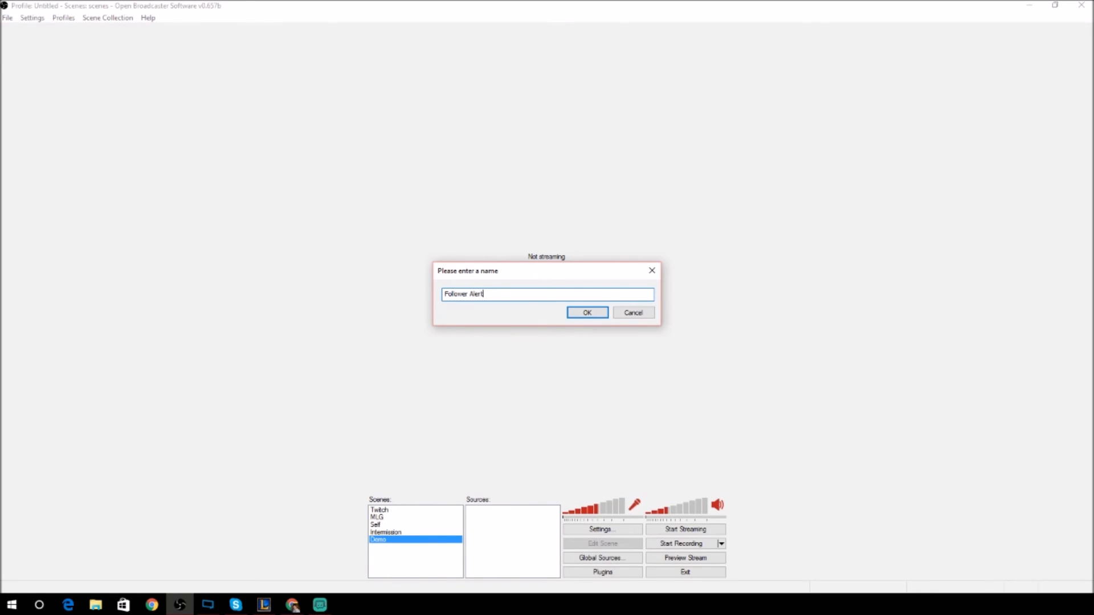
key("Return")
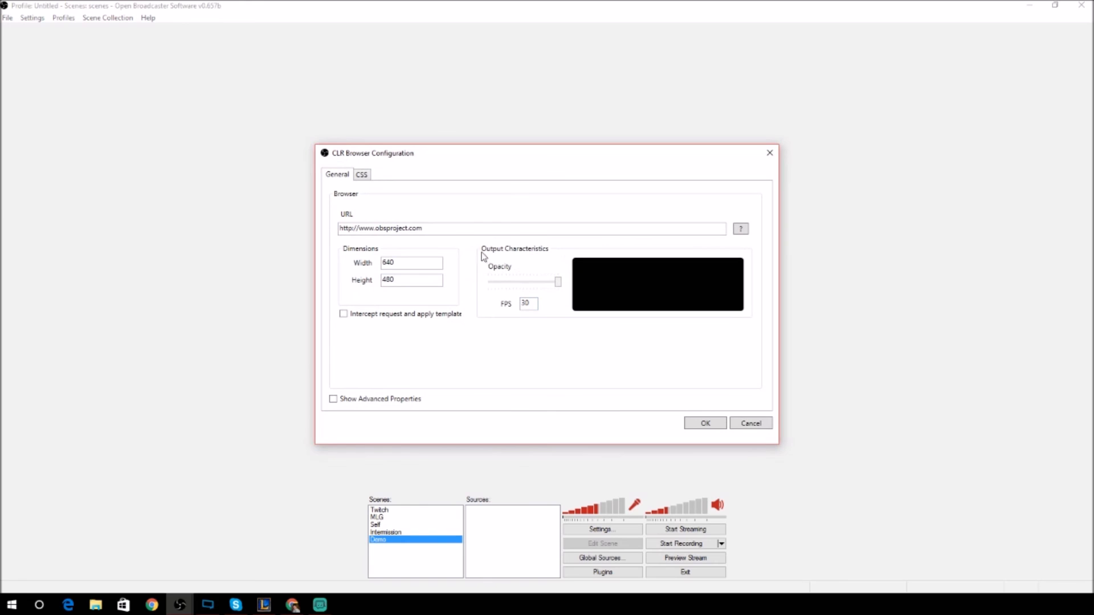
left_click_drag(458, 233, 302, 235)
key("ctrl+v")
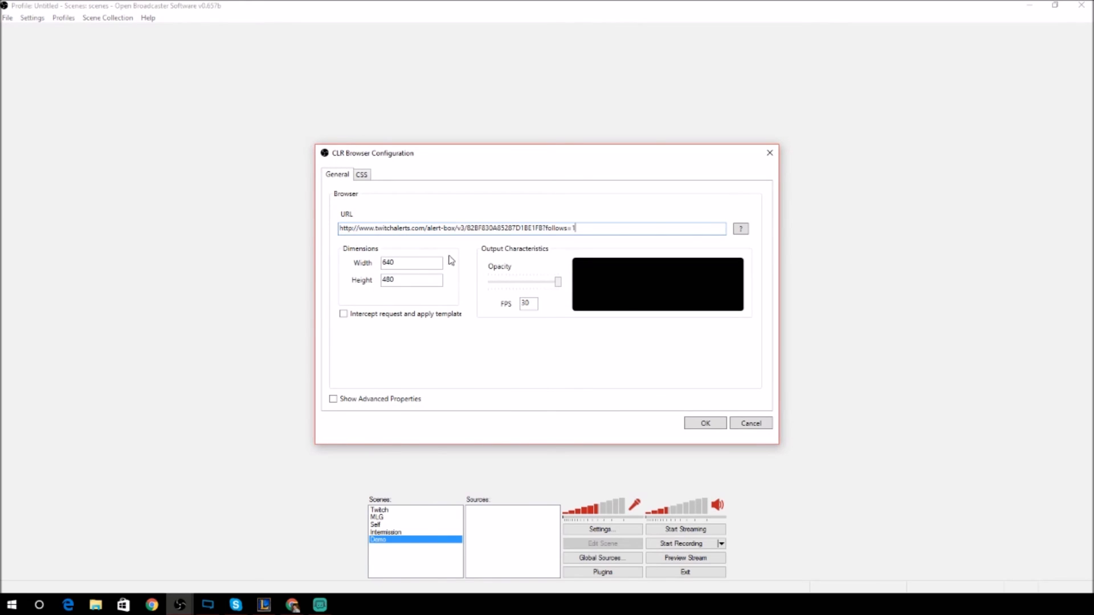
left_click(719, 424)
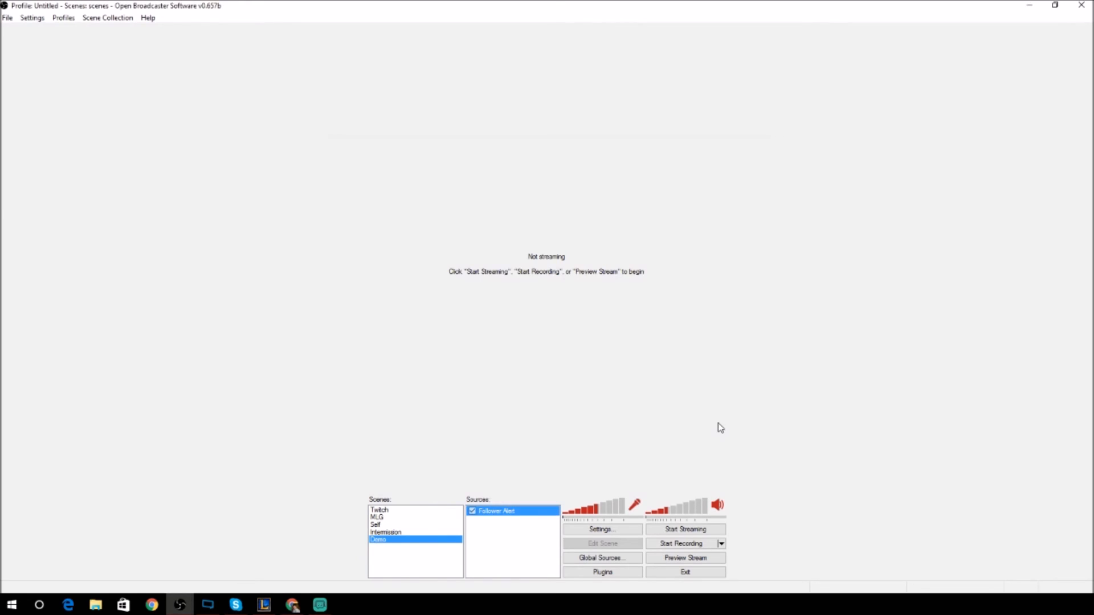
Start the stream preview, enable scene editing and place the Follower Alert source near the preview's upper centre.
left_click(679, 560)
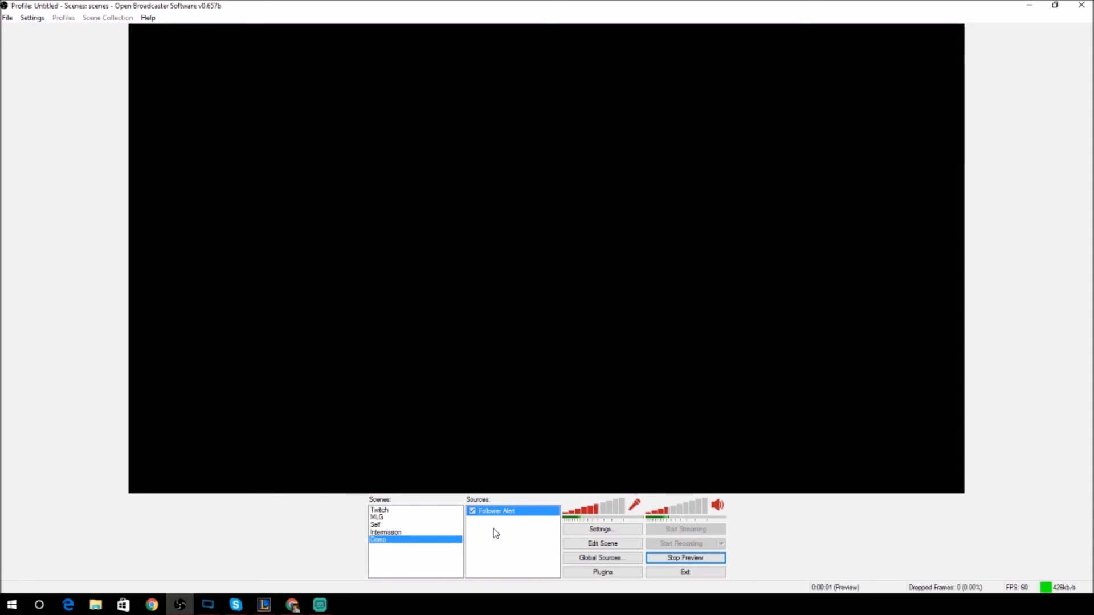
left_click(602, 544)
left_click_drag(522, 263, 618, 281)
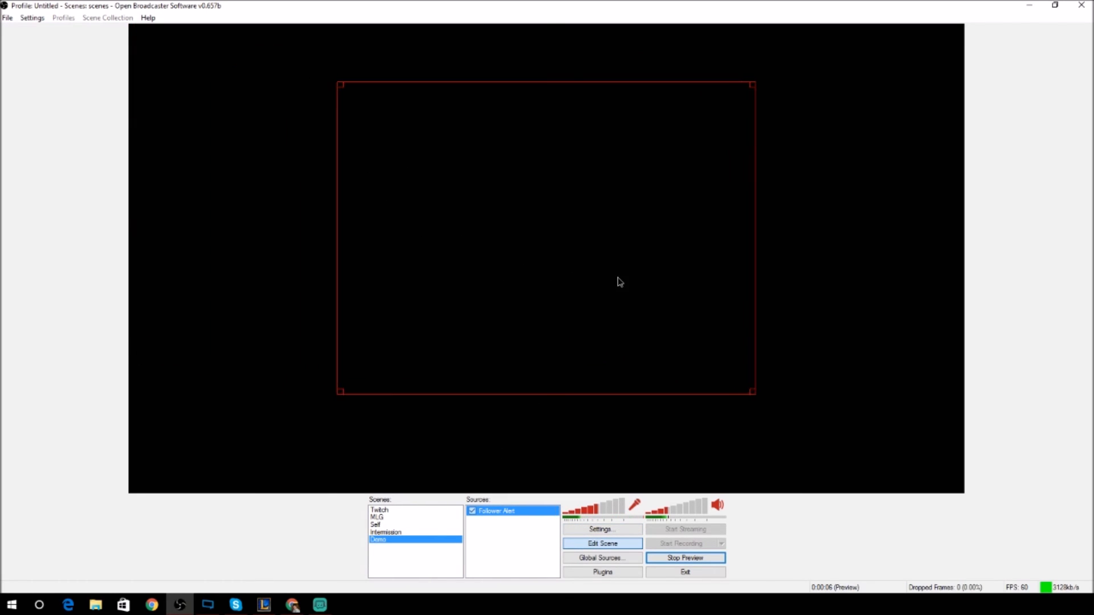
right_click(515, 510)
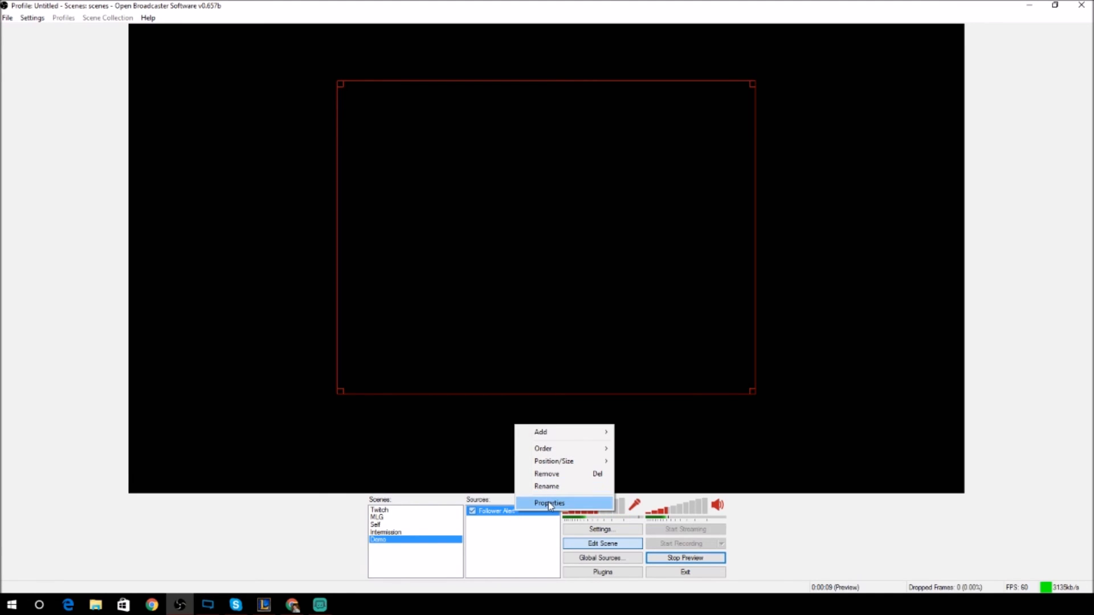
left_click(549, 502)
double_click(411, 266)
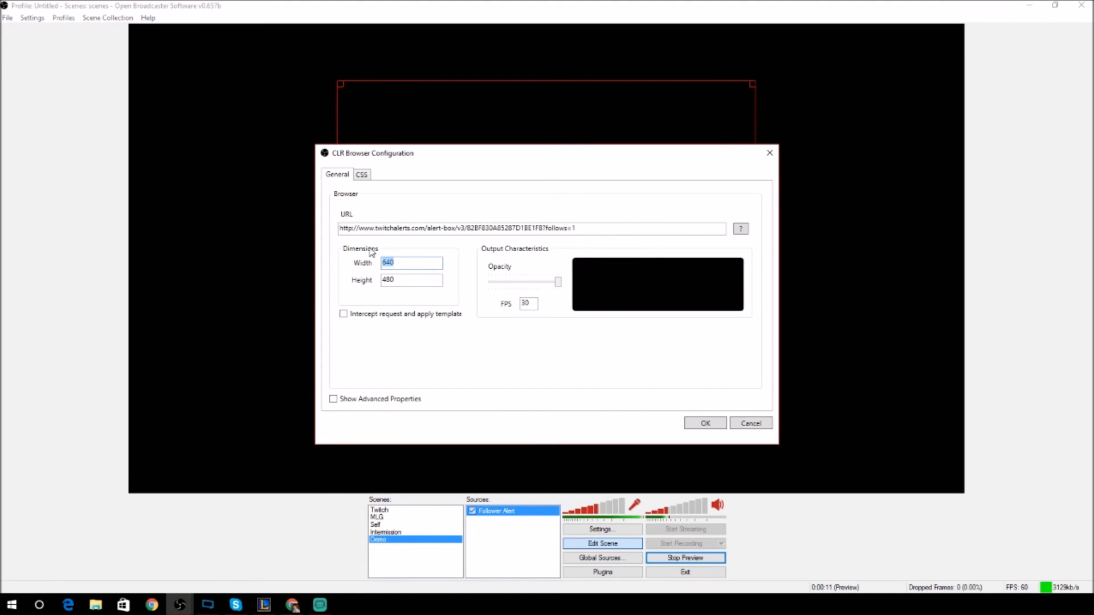
type("580")
key("Tab")
type("1")
left_click(763, 424)
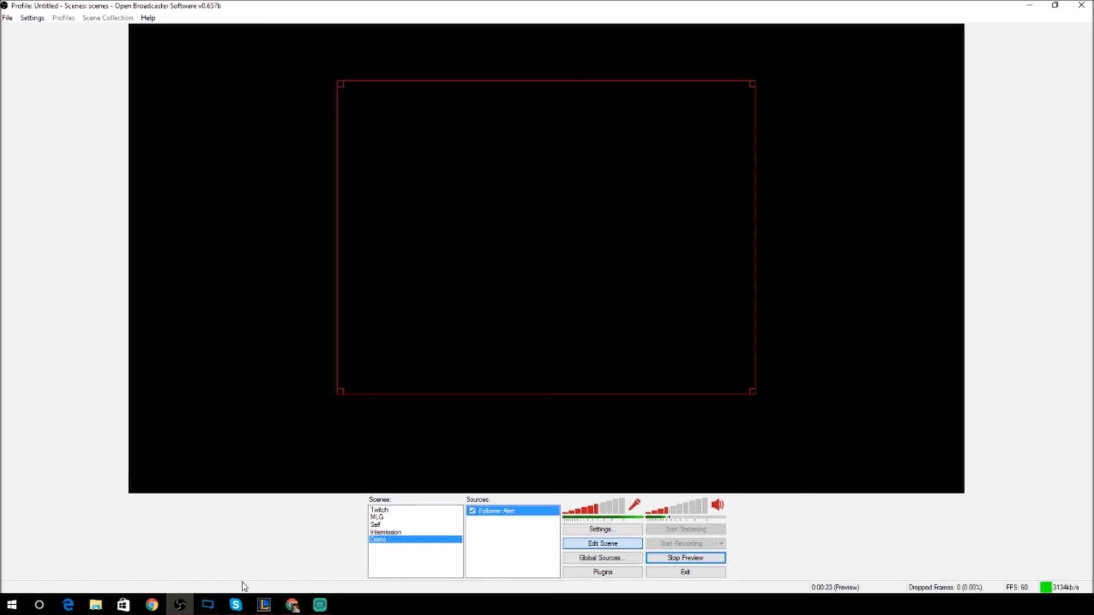
Switch to the TwitchAlerts browser window, shrink it below the OBS preview and send a test follow alert.
left_click(293, 605)
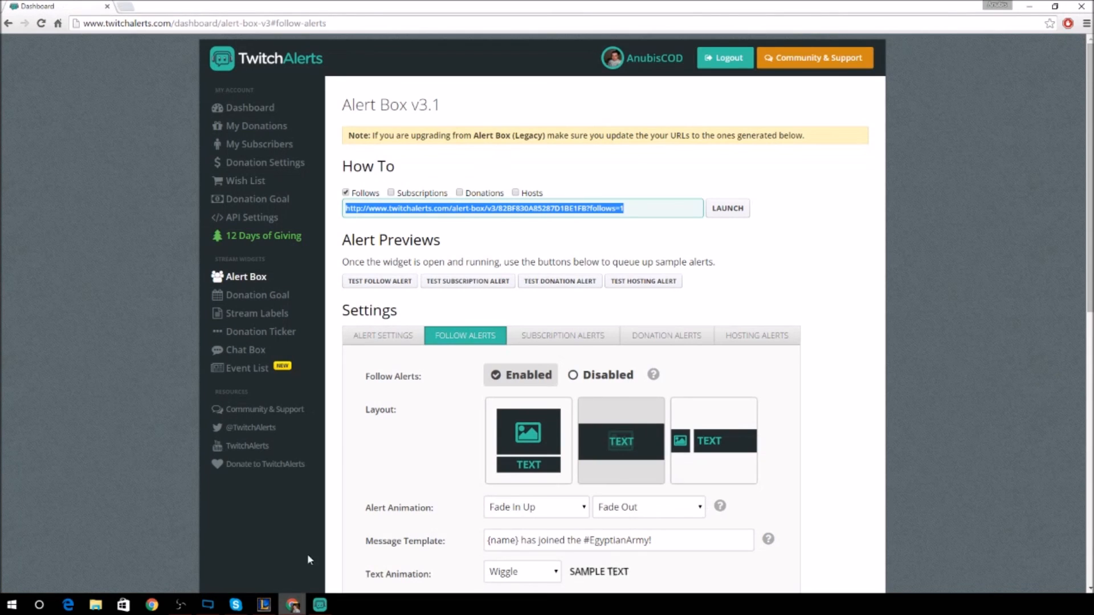
double_click(455, 10)
left_click_drag(467, 25, 584, 333)
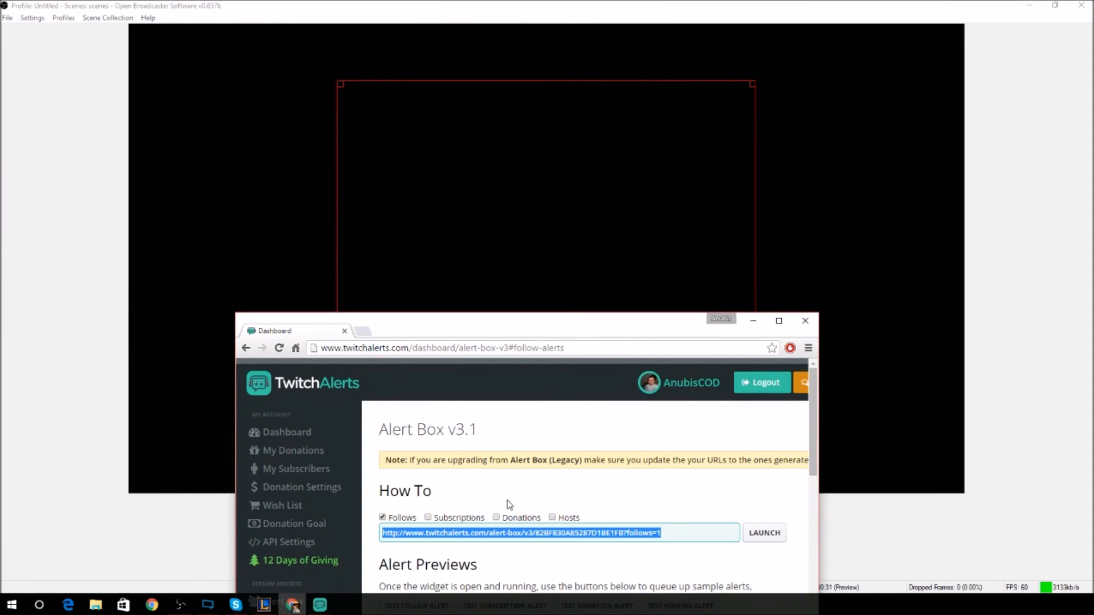
scroll(588, 484, "down", 2)
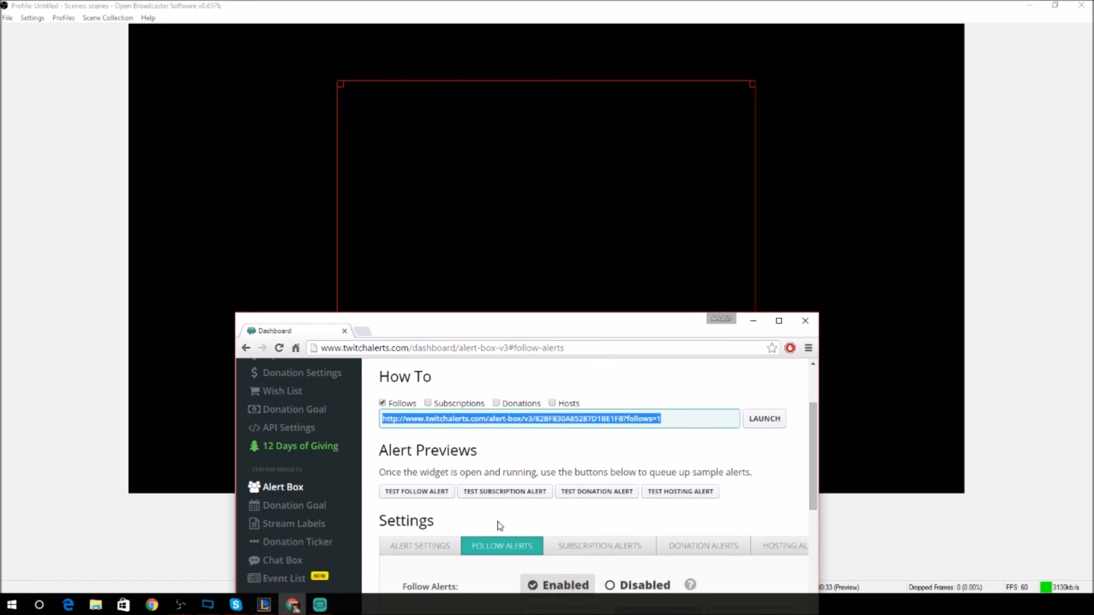
left_click(441, 493)
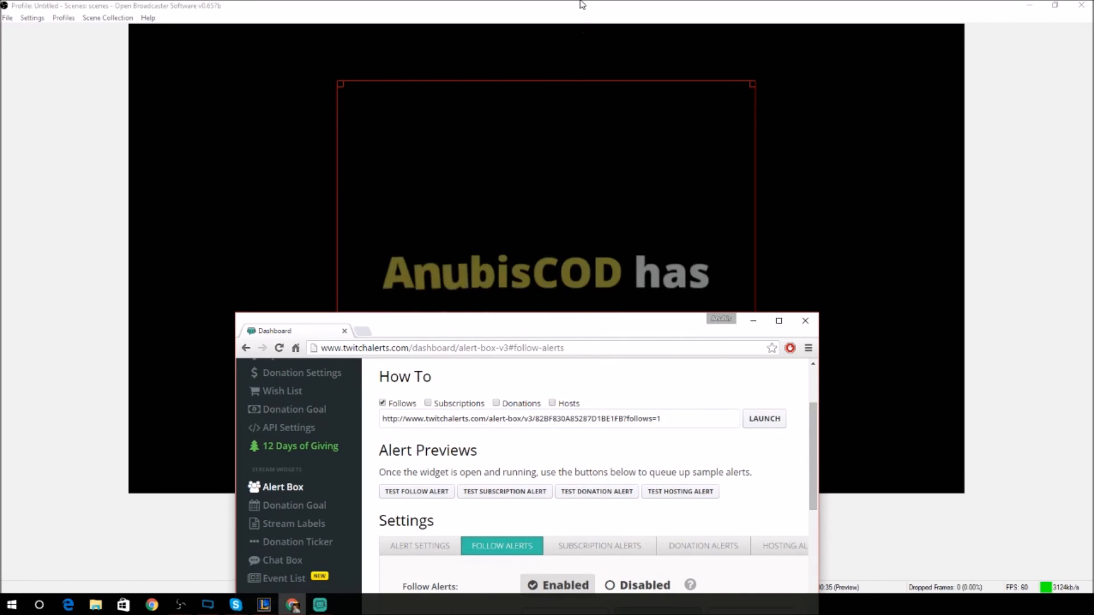
left_click(575, 57)
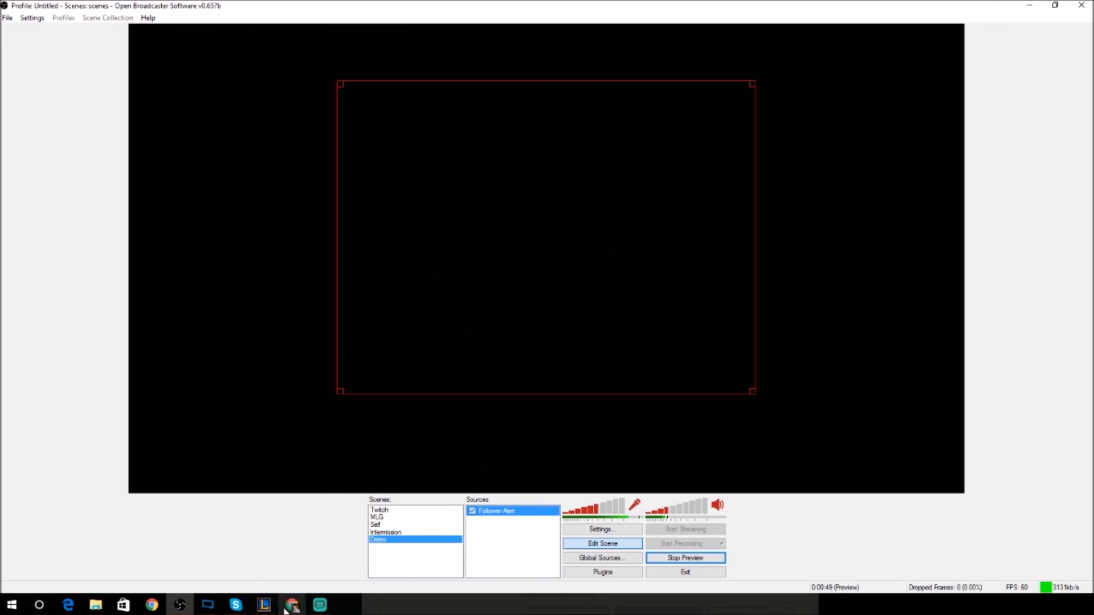
Show the Donation Alerts settings in the maximized TwitchAlerts window, limit the widget URL to Donations only, and copy that URL.
mouse_move(290, 608)
left_click(268, 528)
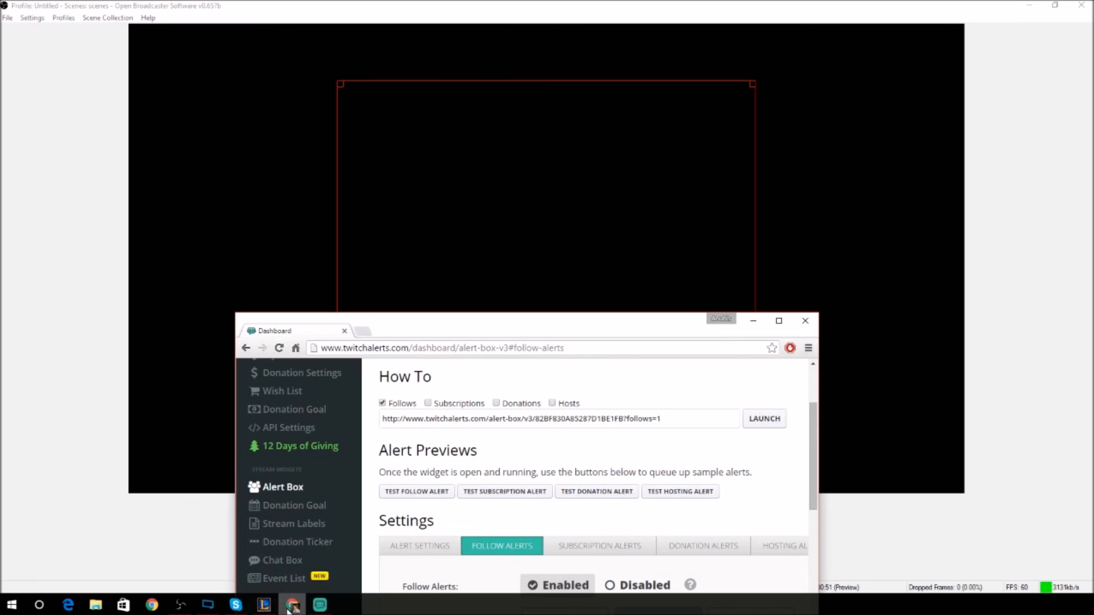
double_click(446, 327)
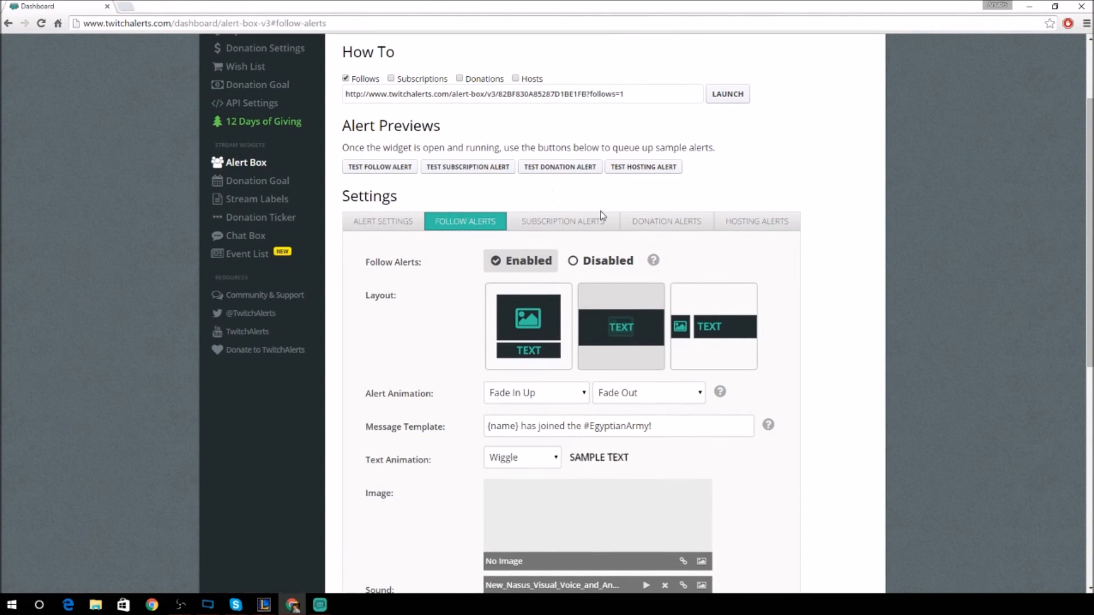
left_click(678, 228)
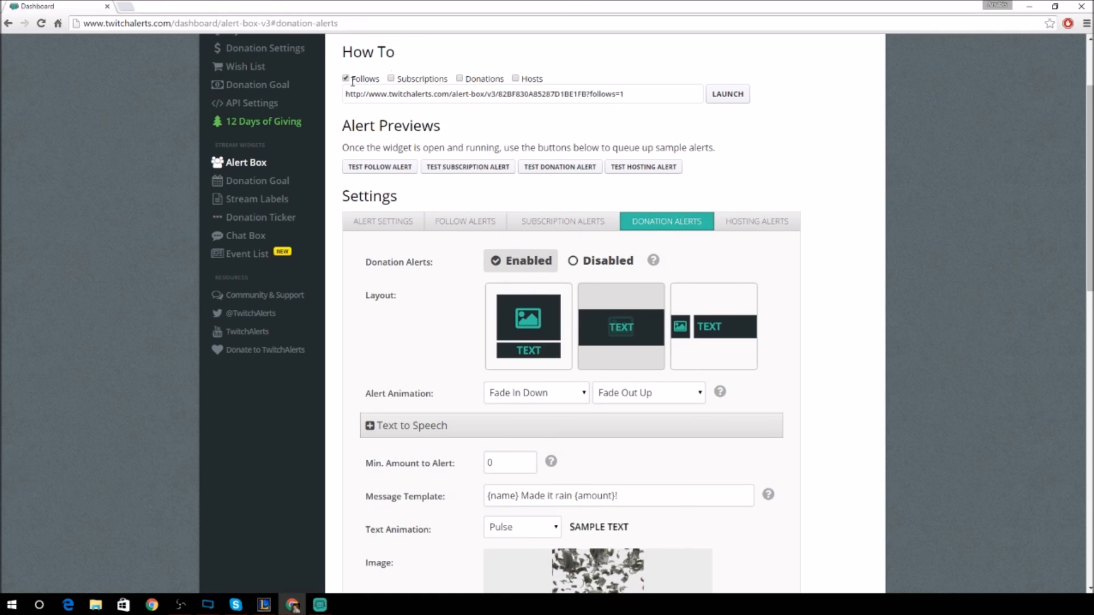
left_click(459, 78)
left_click(345, 78)
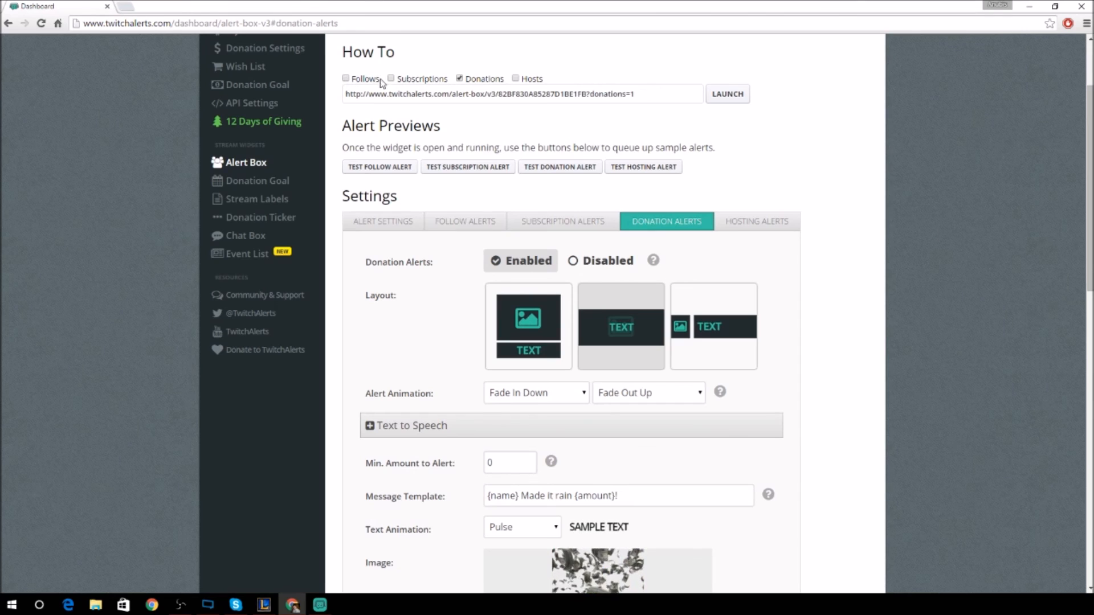
left_click_drag(652, 94, 346, 95)
key("ctrl+c")
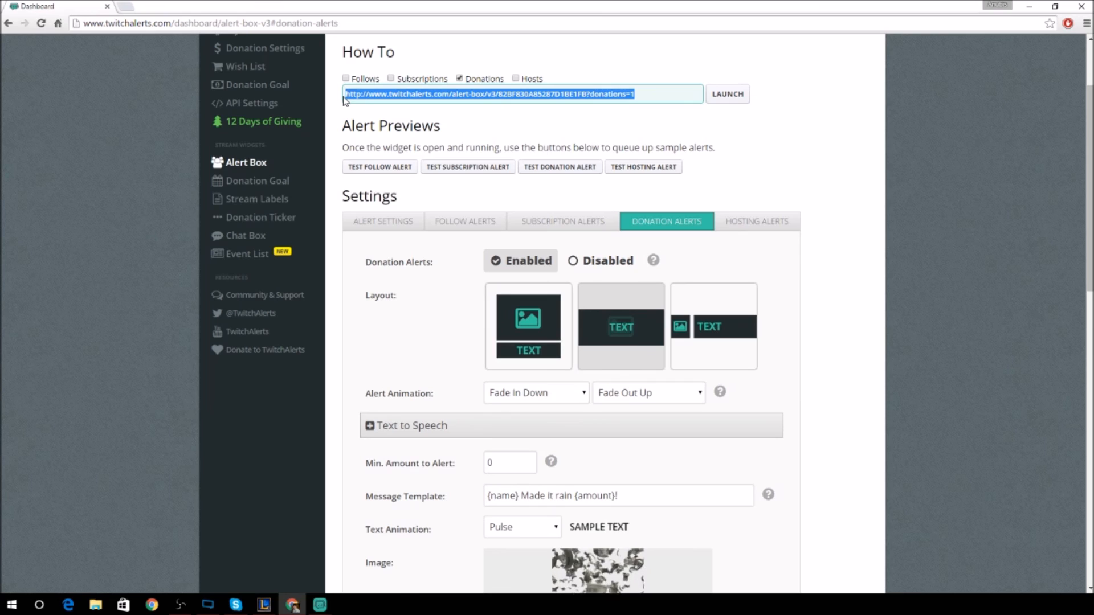
Switch to OBS, add a CLR Browser source named Donations with the copied donations-only URL, and place it near the preview's centre.
left_click(180, 604)
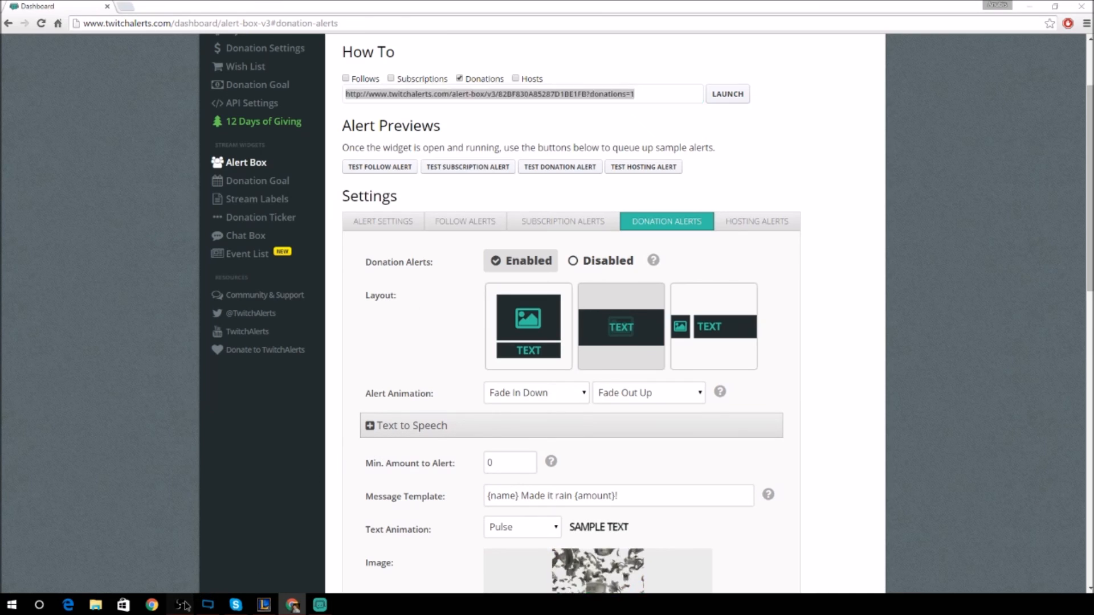
right_click(485, 534)
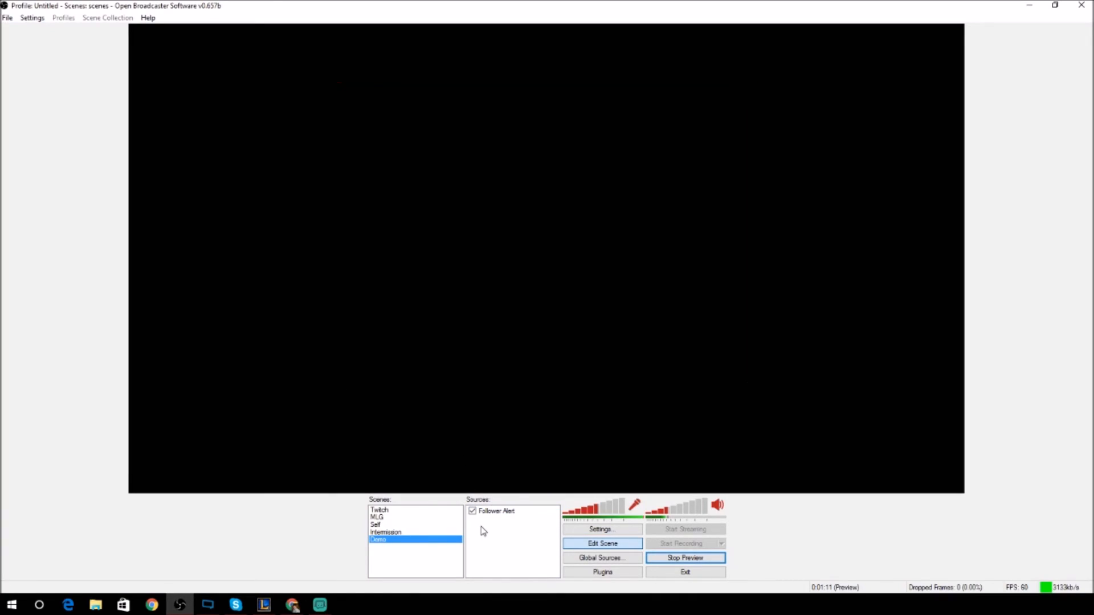
mouse_move(510, 533)
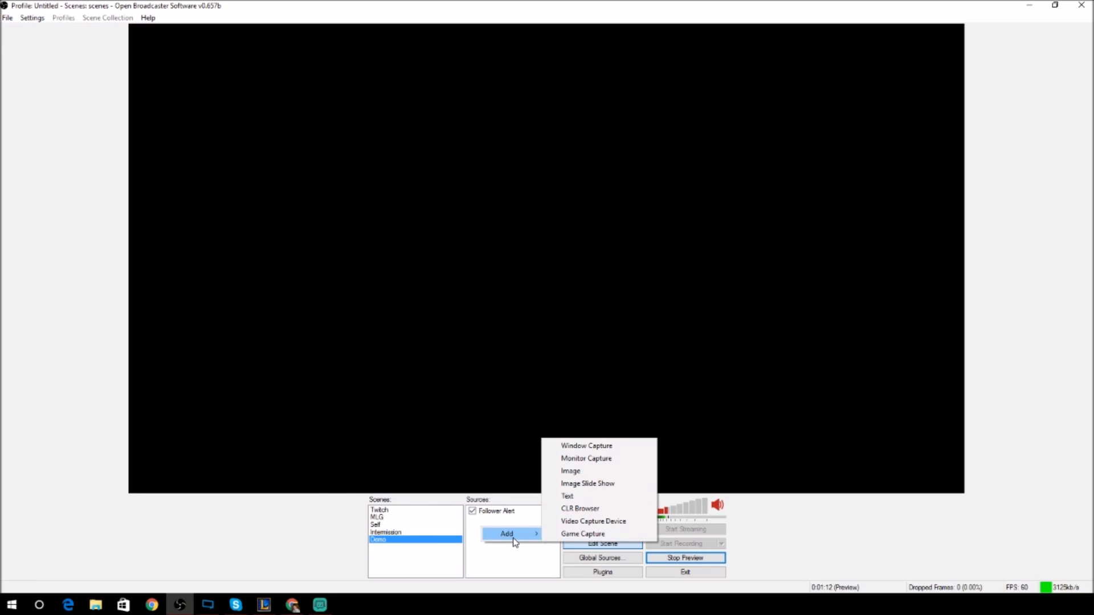
left_click(576, 513)
type("Donations")
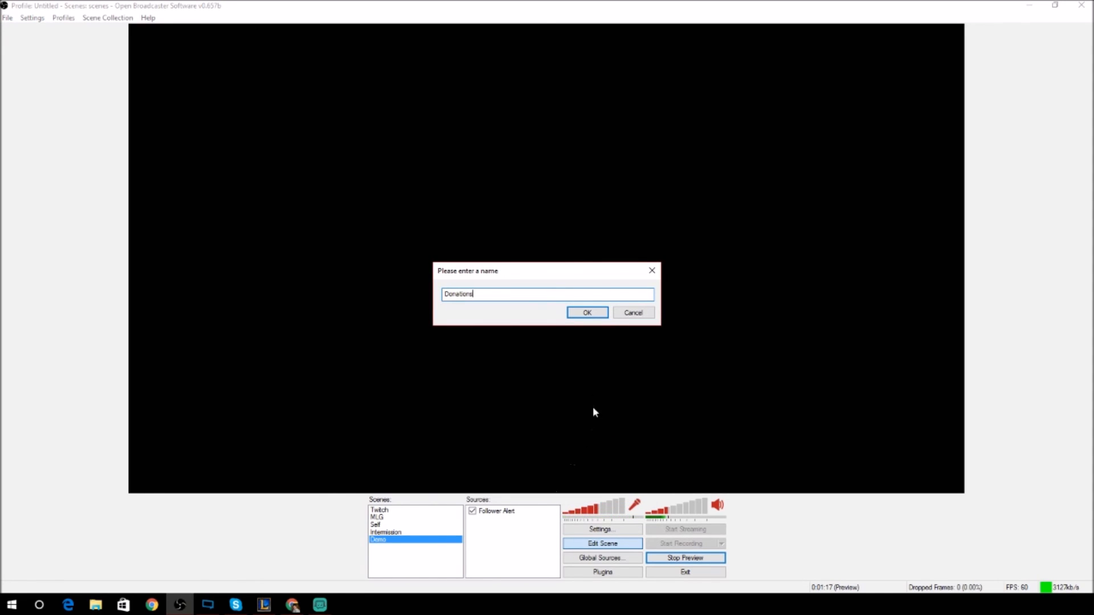
left_click(577, 313)
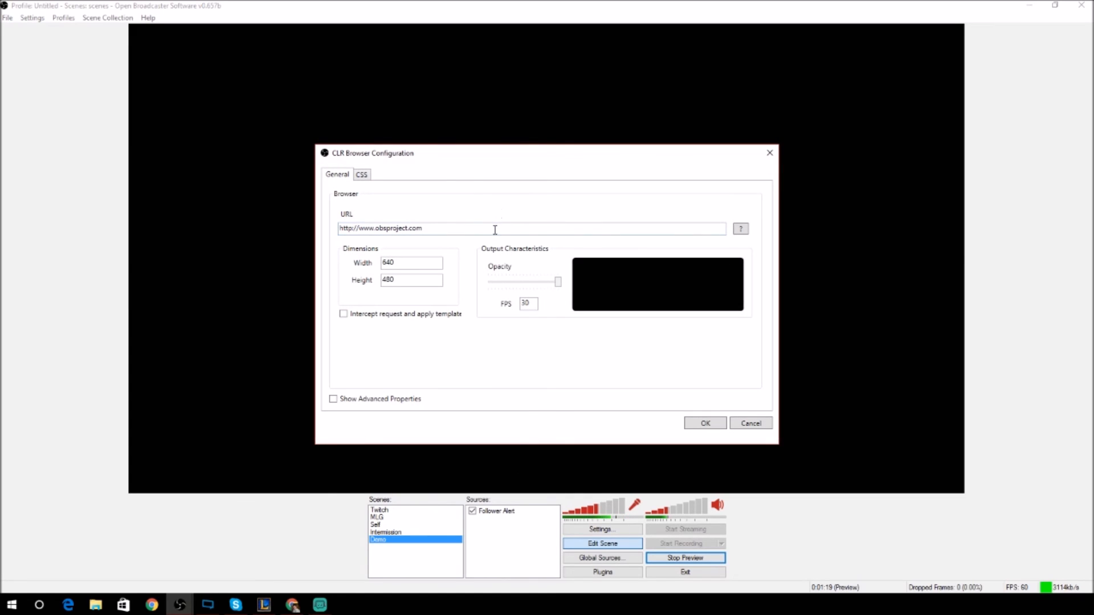
left_click_drag(496, 229, 243, 231)
key("ctrl+v")
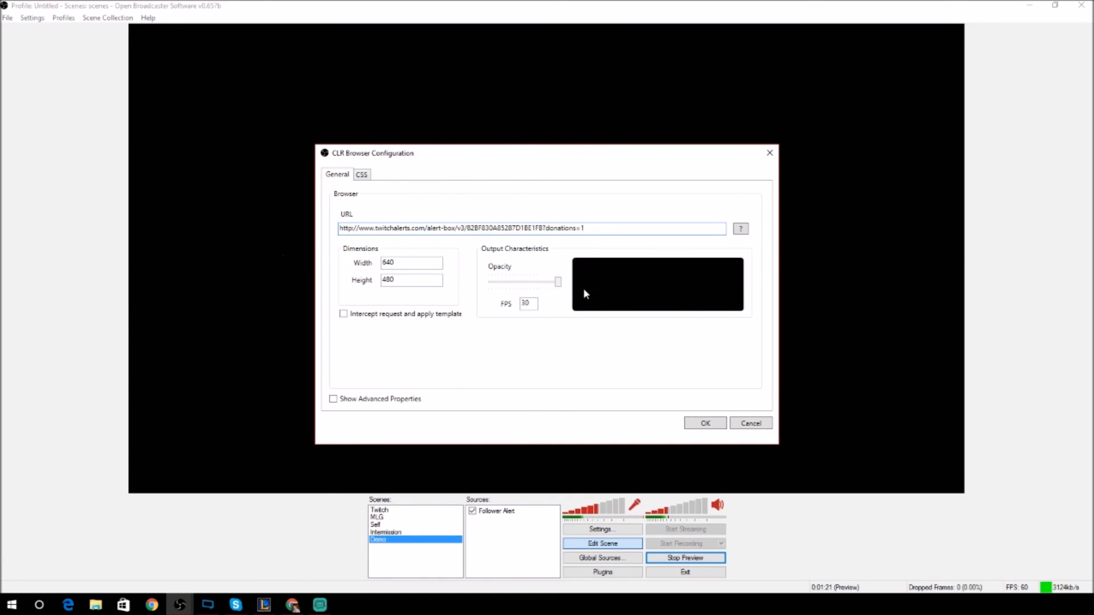
left_click(704, 424)
left_click_drag(383, 231, 603, 283)
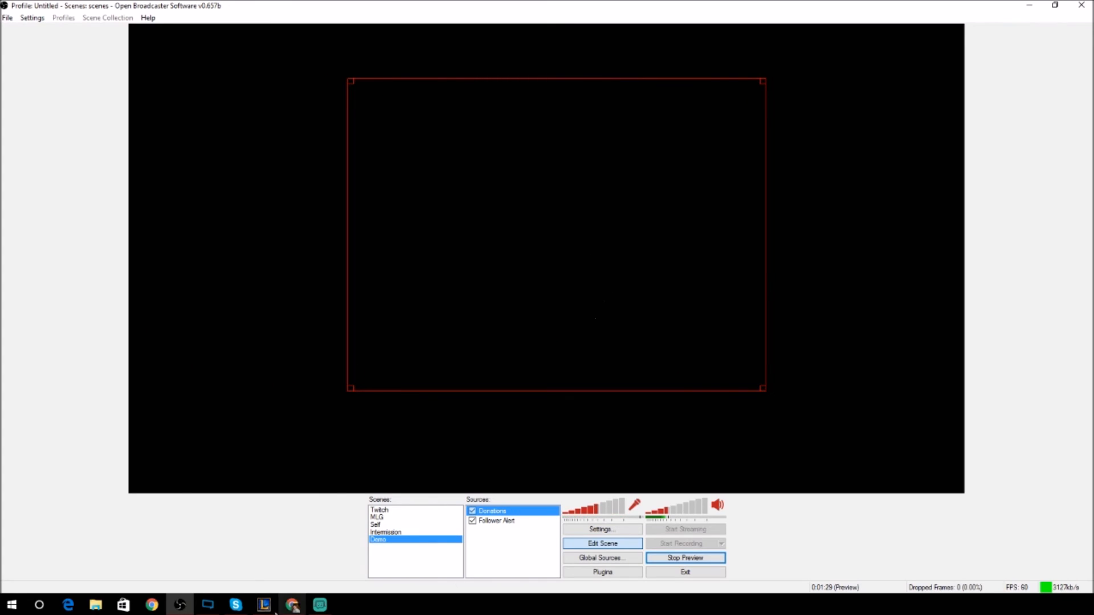
Bring the TwitchAlerts window back below the OBS preview and send a test donation alert.
left_click(293, 605)
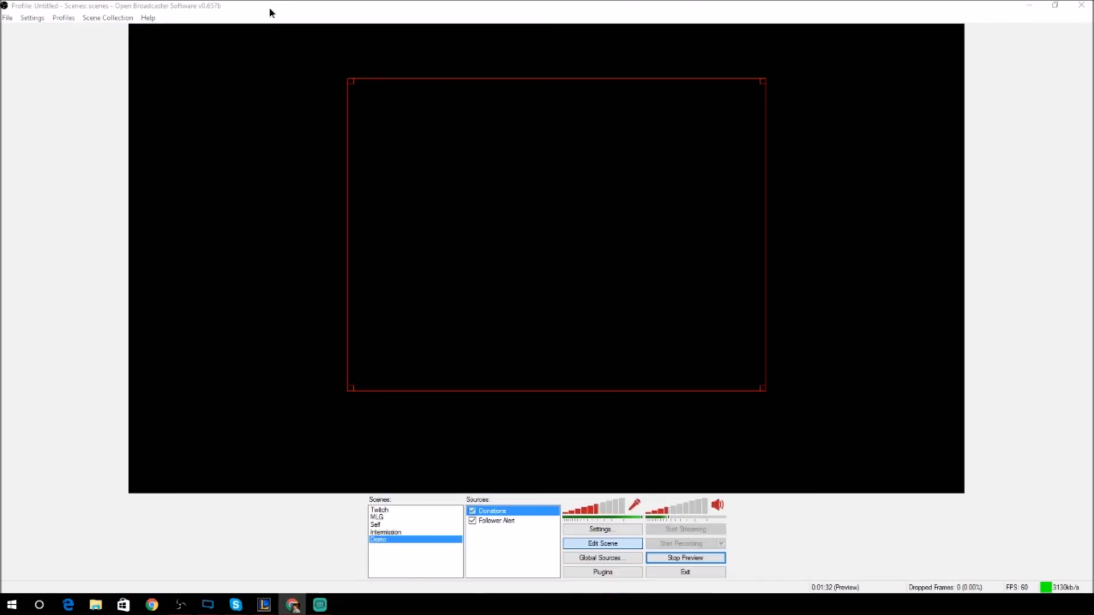
left_click_drag(272, 12, 502, 327)
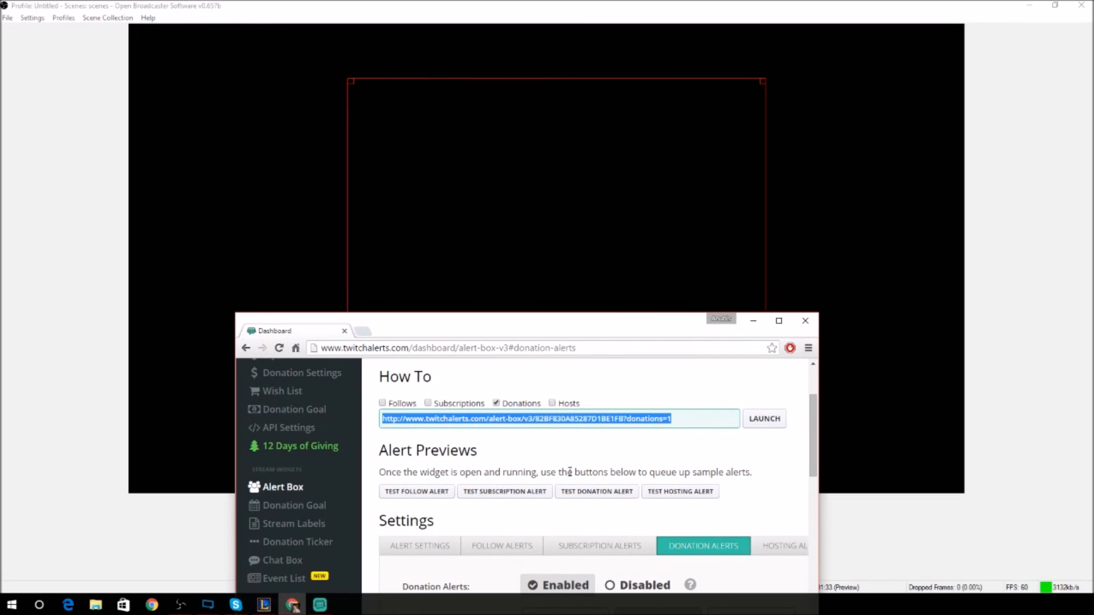
left_click(597, 493)
left_click(711, 17)
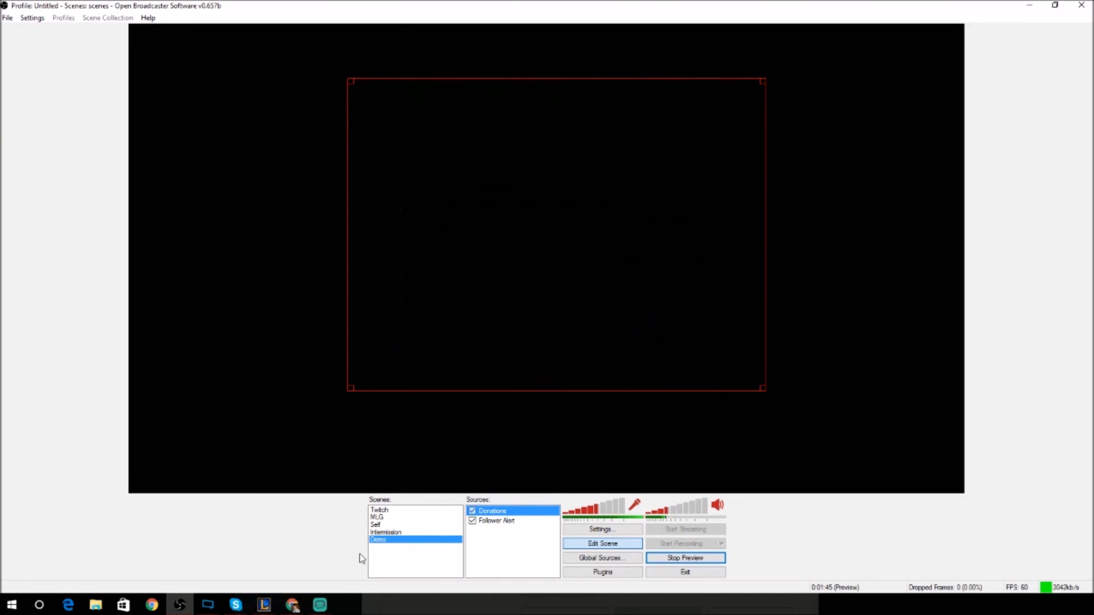
View the StreamLabels window, switch back to the maximized TwitchAlerts page and look over the donation alert settings.
left_click(317, 607)
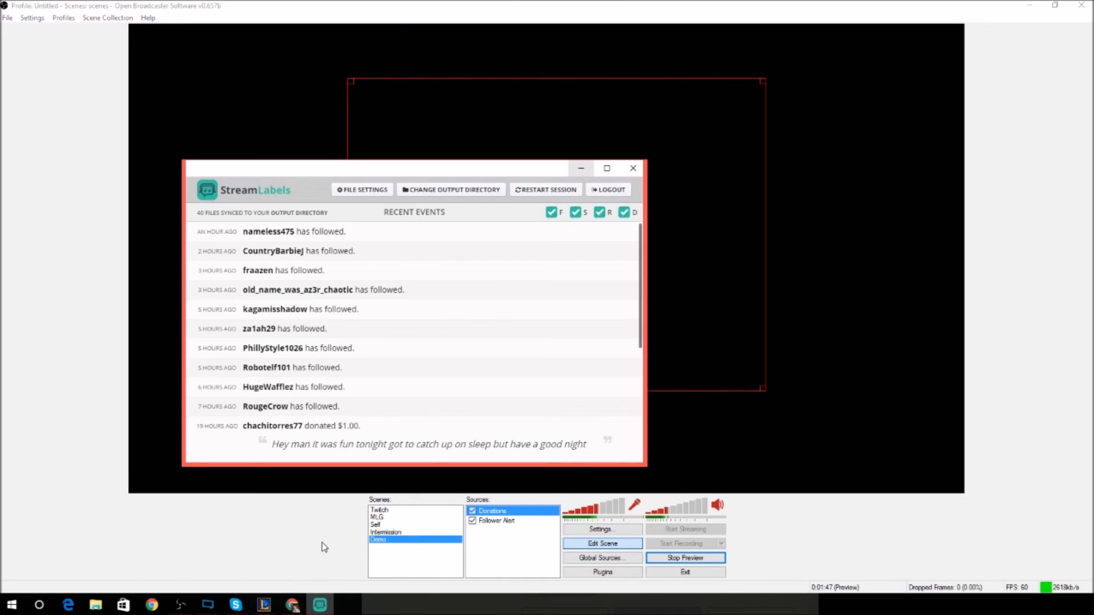
left_click(292, 605)
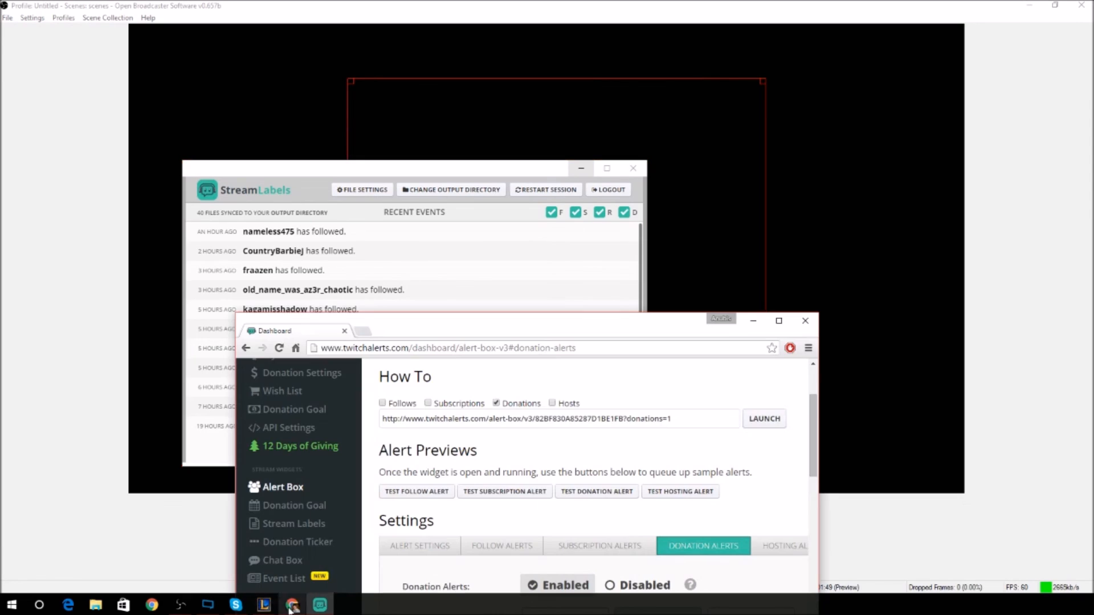
double_click(515, 336)
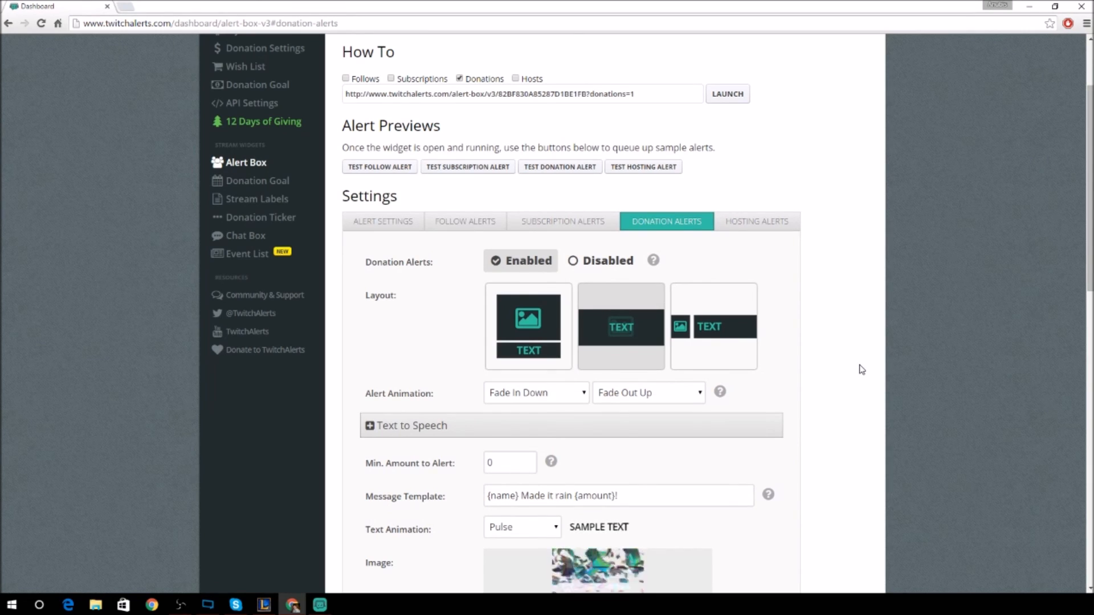
scroll(879, 341, "down", 2)
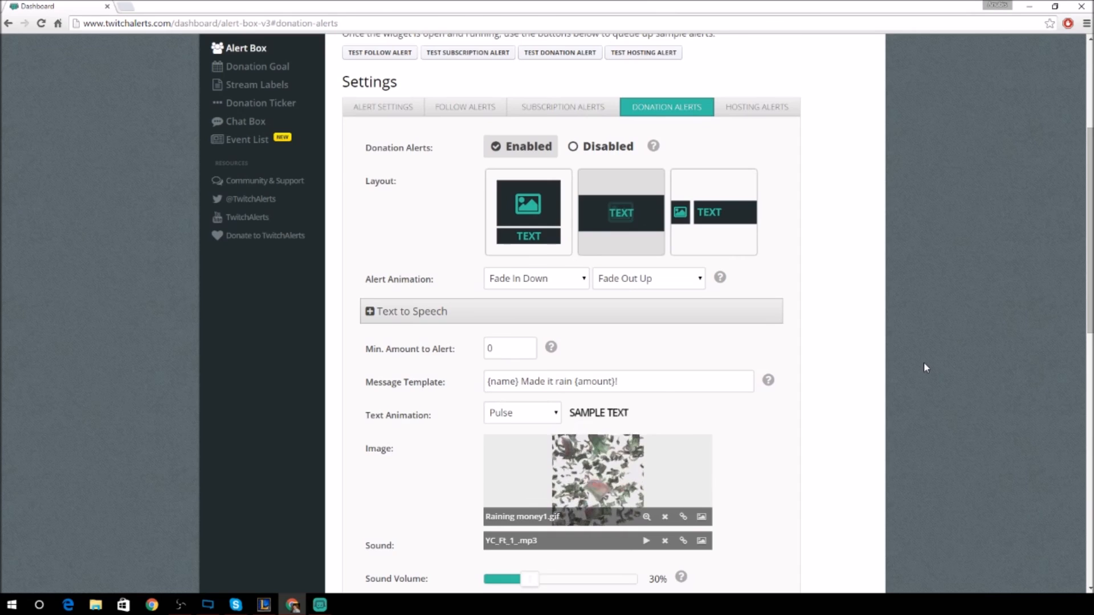
scroll(924, 367, "up", 1)
scroll(924, 367, "up", 3)
scroll(926, 371, "down", 10)
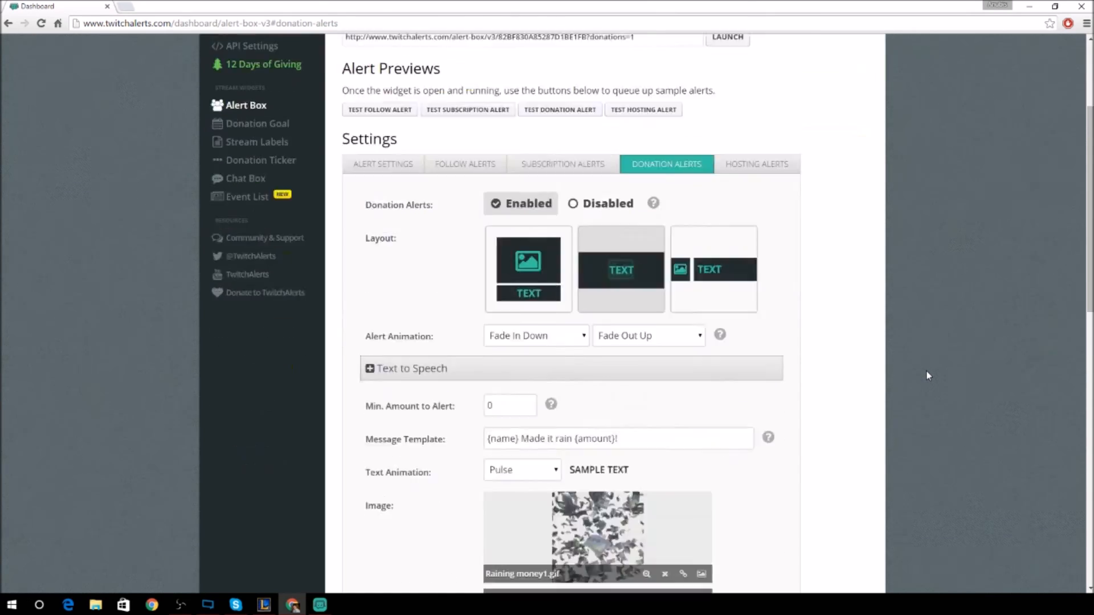
Open the Donation Goal widget page and look over its instructions, sample preview and appearance settings.
scroll(925, 371, "up", 10)
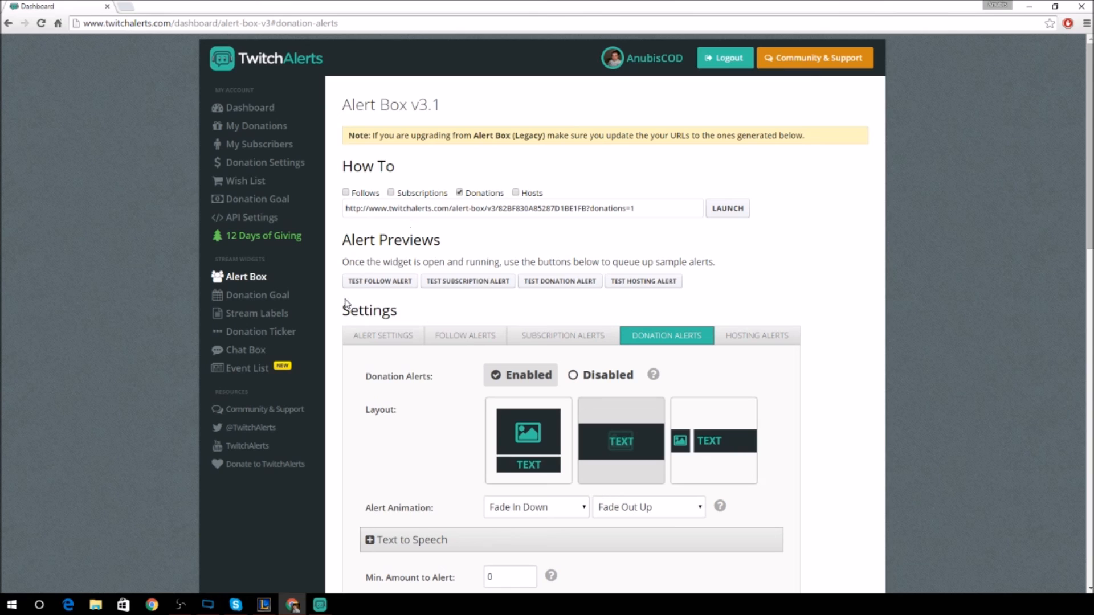
left_click(276, 295)
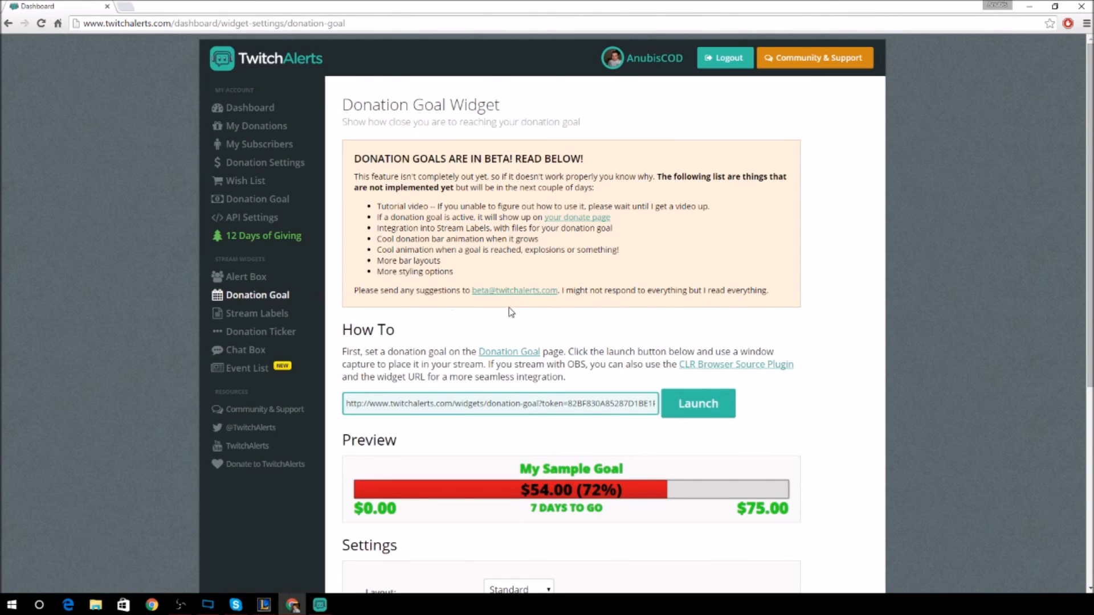
scroll(511, 312, "down", 2)
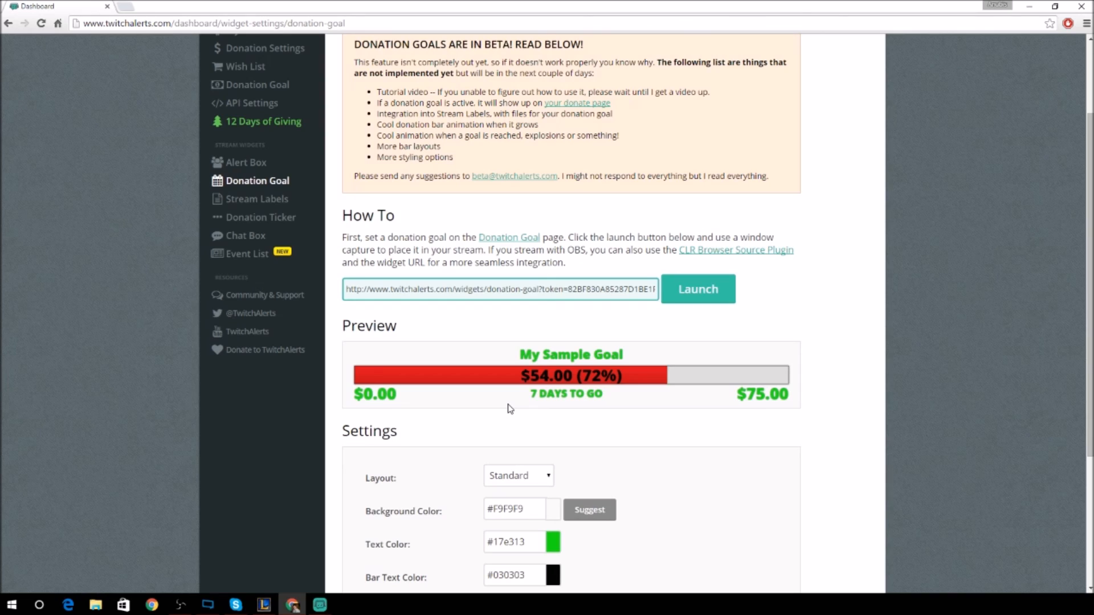
scroll(451, 357, "down", 1)
scroll(444, 359, "up", 3)
scroll(576, 399, "down", 2)
scroll(413, 317, "down", 4)
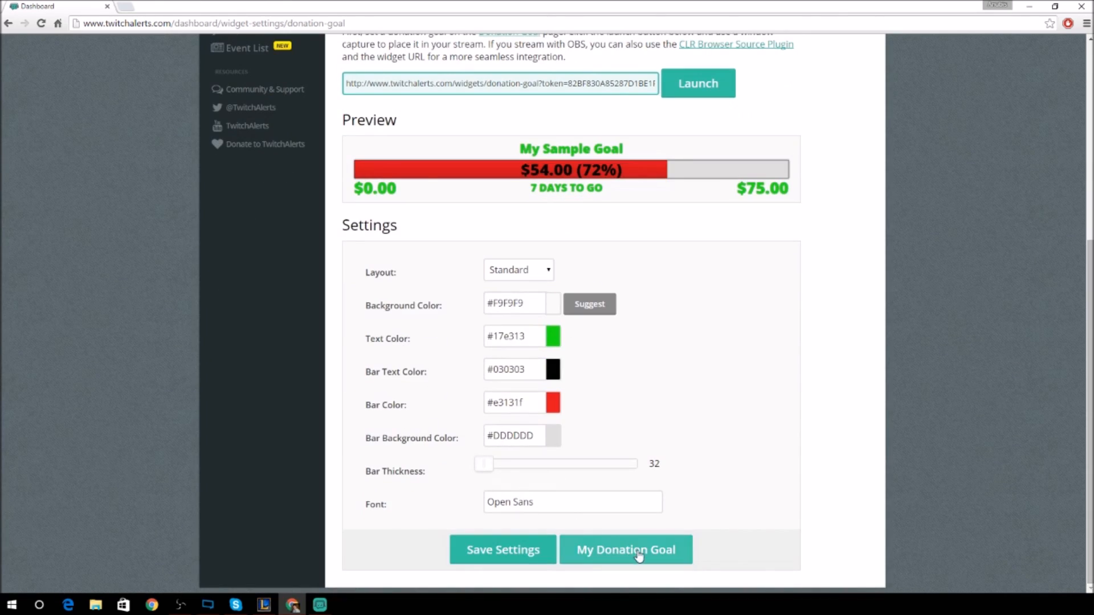
End the current donation goal and fill in a new one with end date 12/25/2016 and goal amount 1000.
left_click(629, 561)
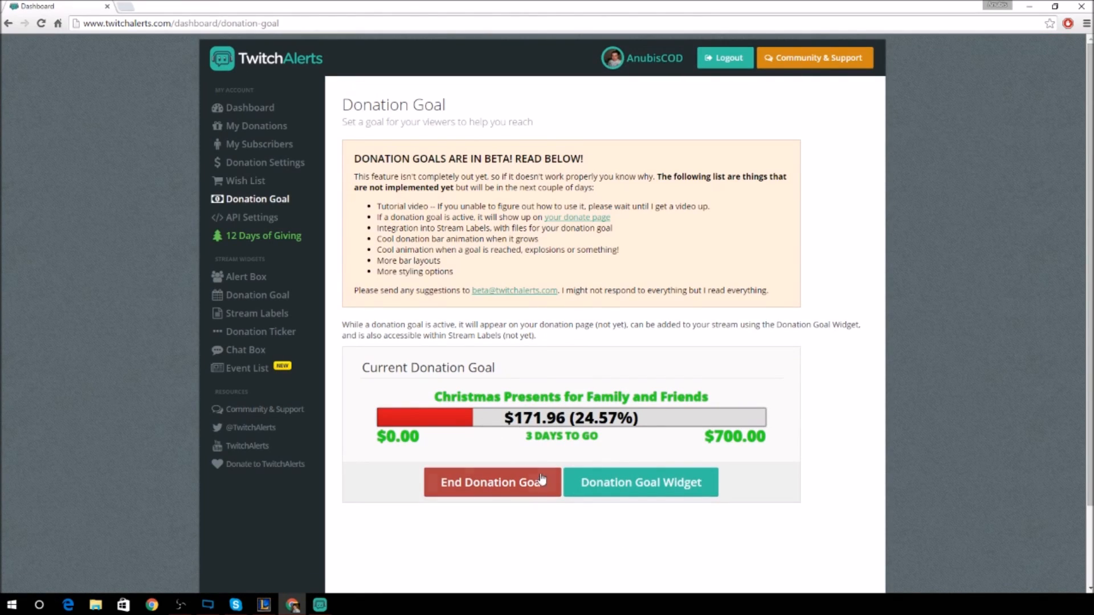
left_click(512, 489)
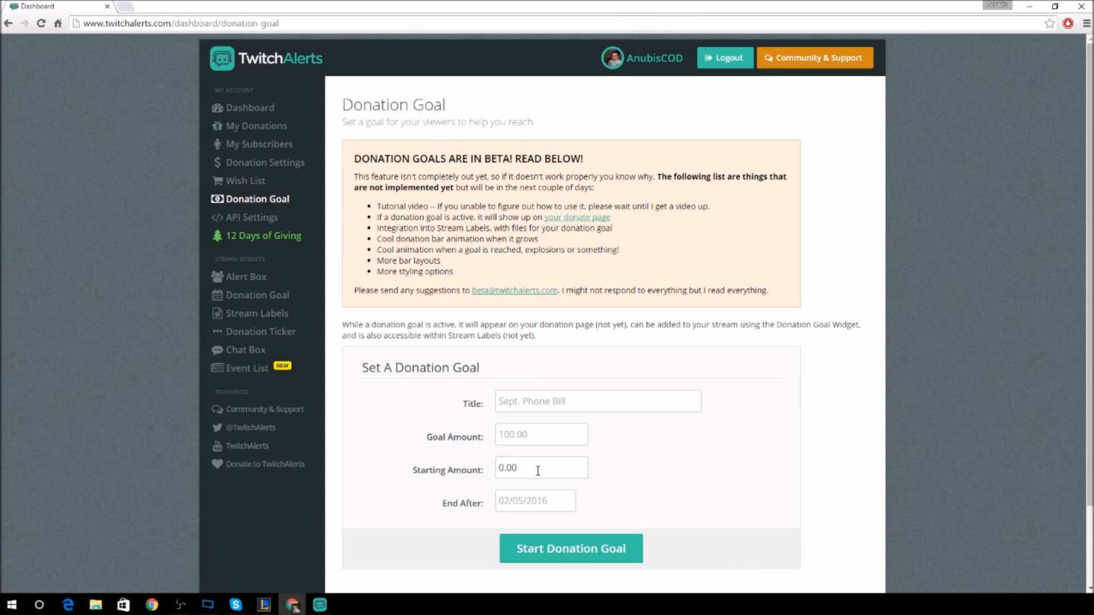
left_click(516, 500)
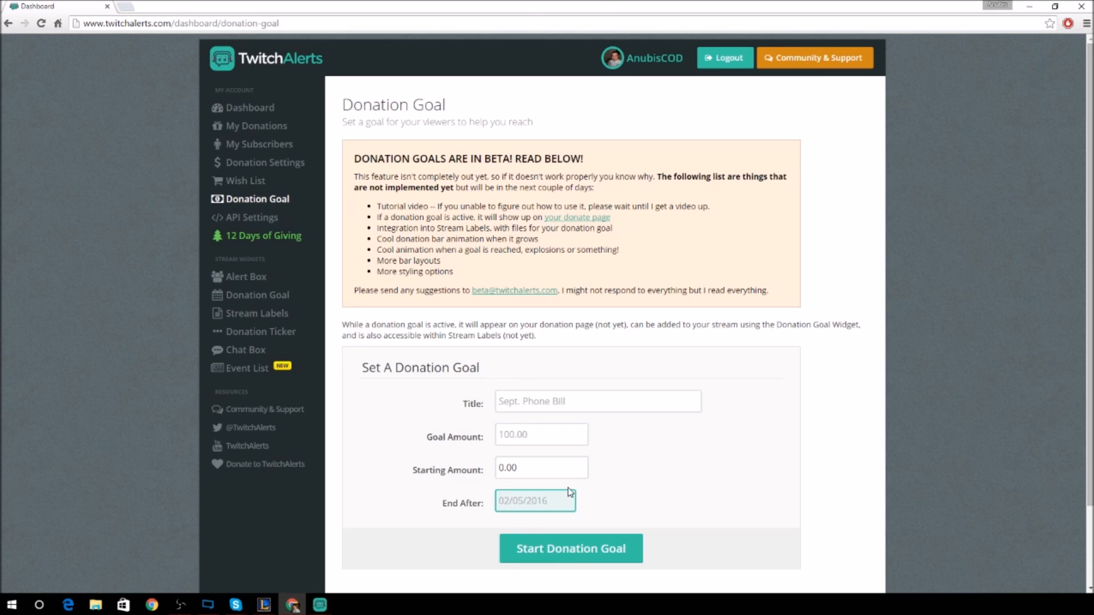
type("12/25/2016")
left_click(532, 431)
type("1000")
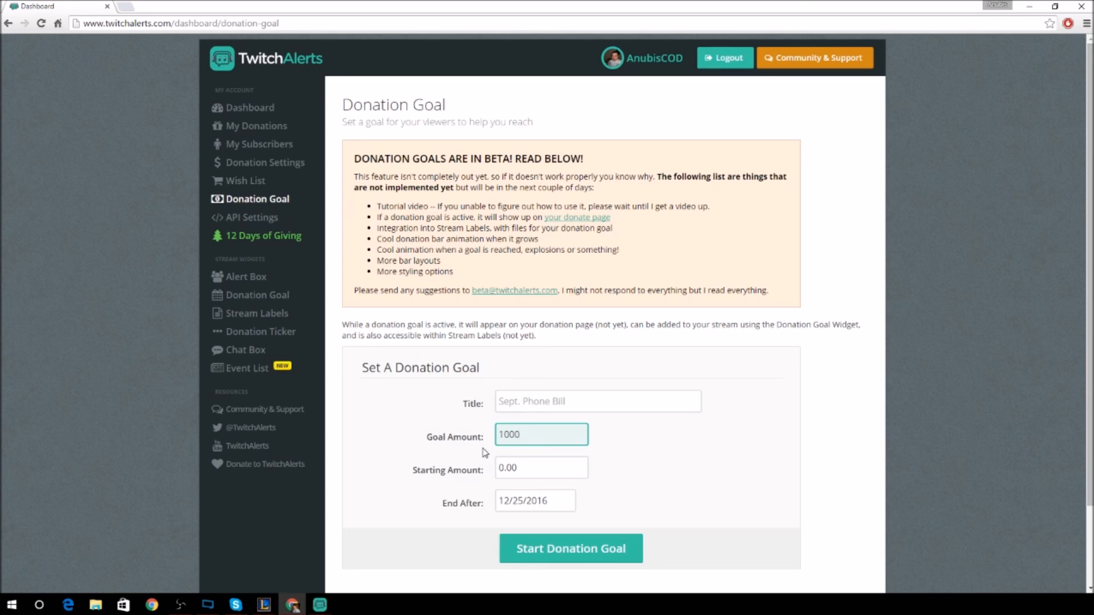
Title the new donation goal Christmas Donations and start it.
left_click(539, 399)
type("Chre")
key("BackSpace")
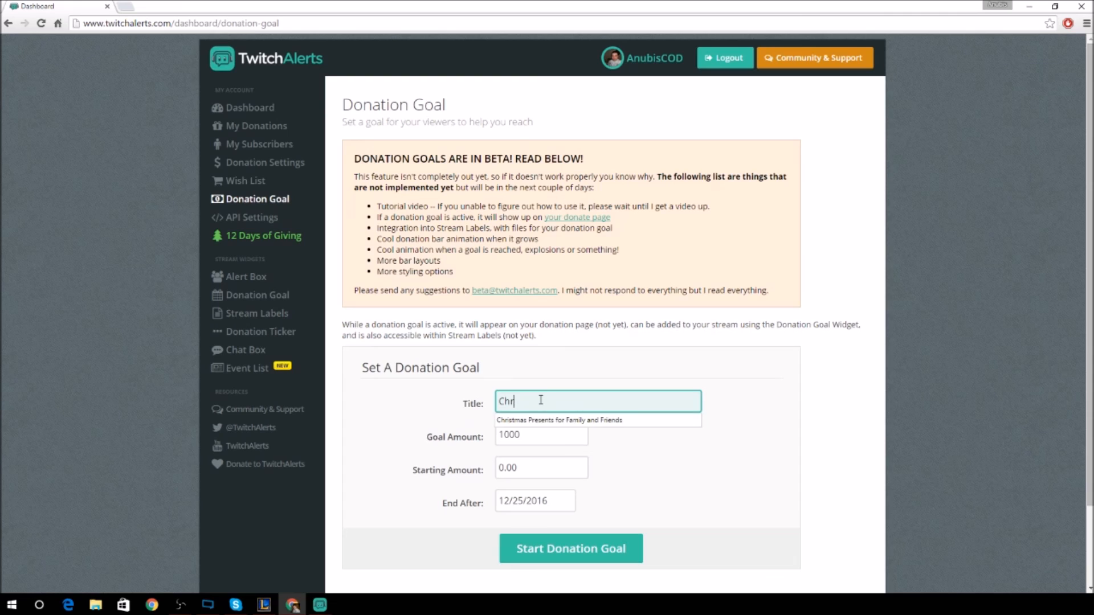
type("istmas Dona")
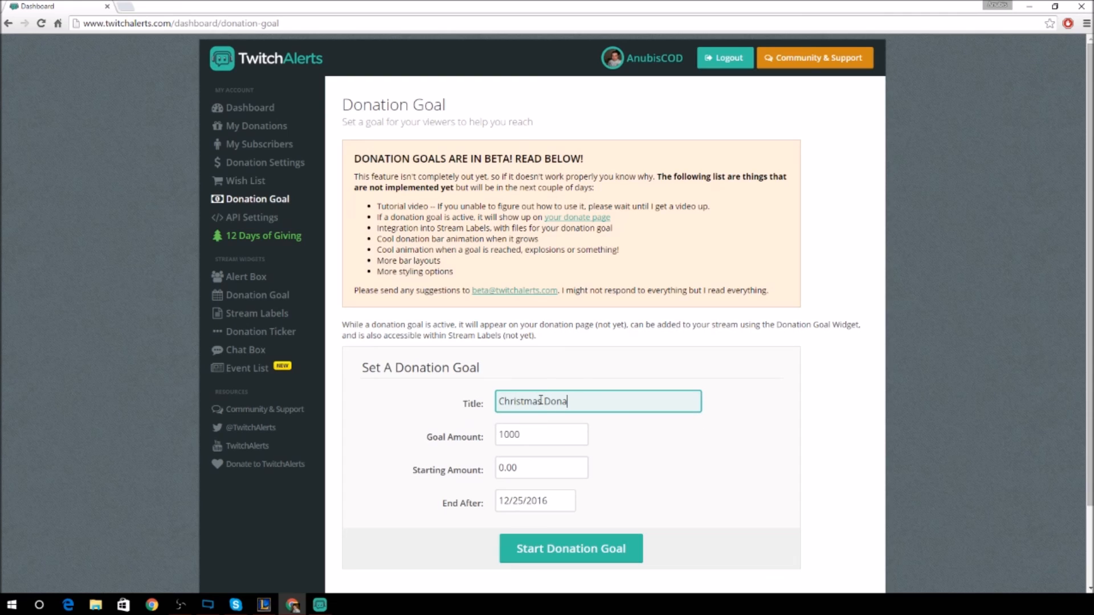
type("tions")
left_click(560, 552)
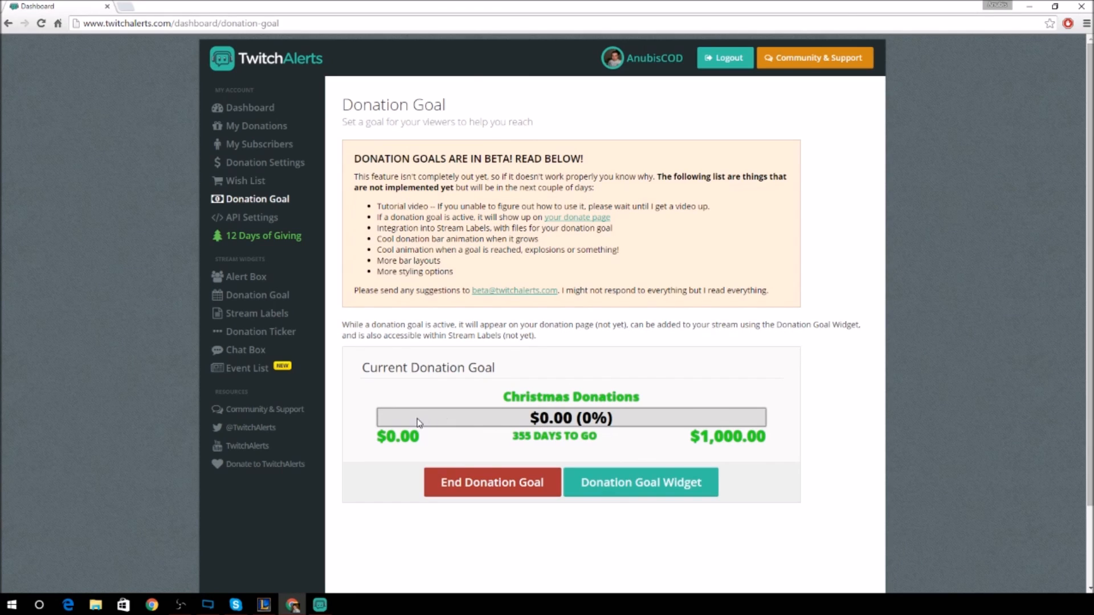
Return to the Donation Goal widget page, then switch to OBS and add a CLR Browser source named Donation Goal.
left_click(634, 486)
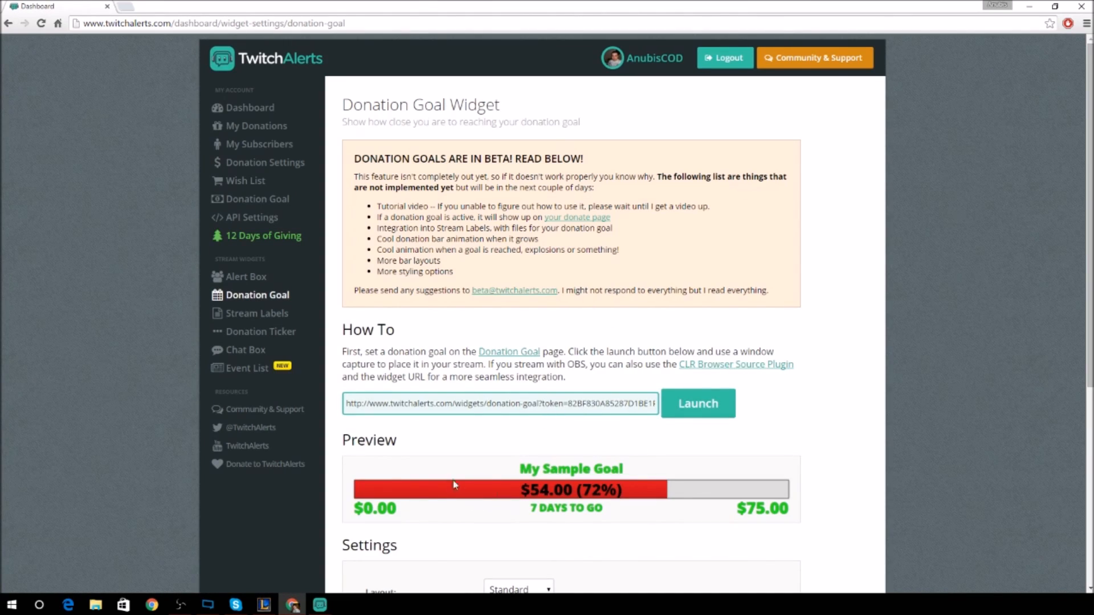
left_click(180, 605)
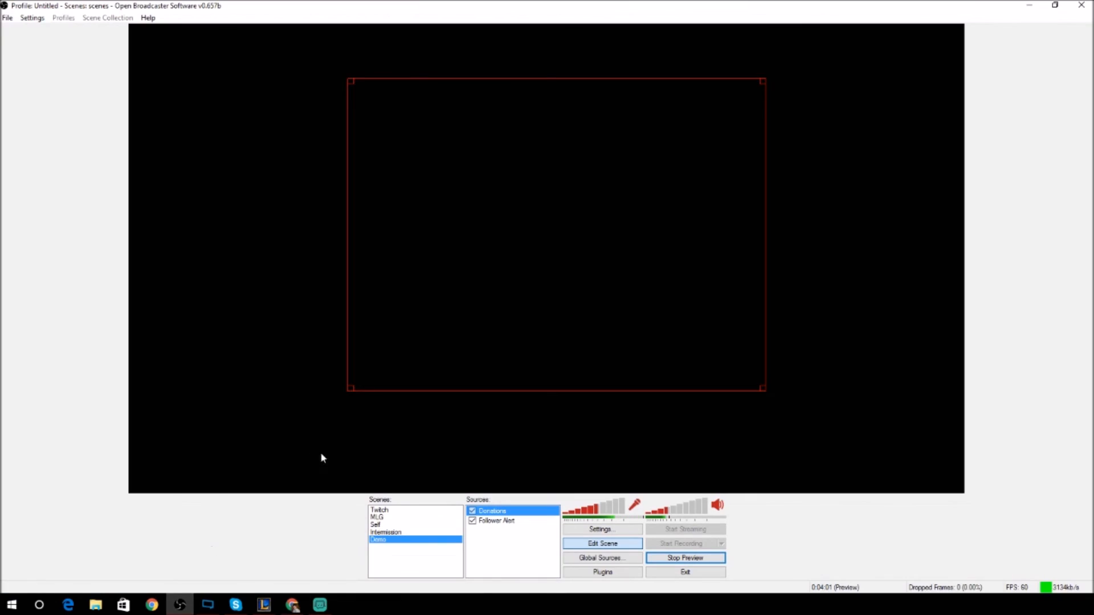
right_click(500, 534)
mouse_move(521, 540)
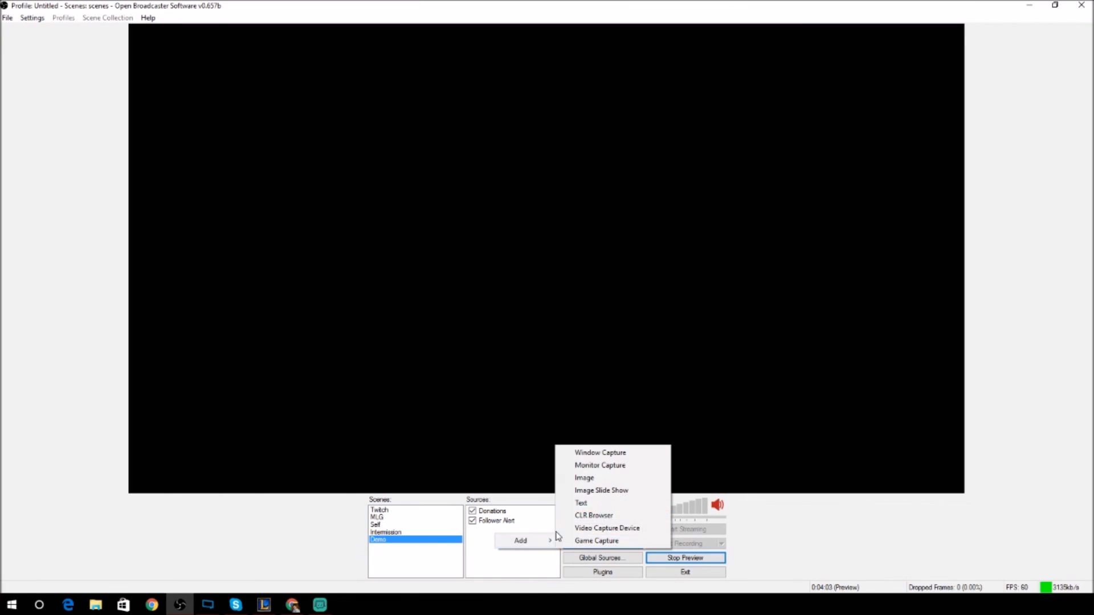
left_click(593, 516)
type("Donation Goal")
key("Return")
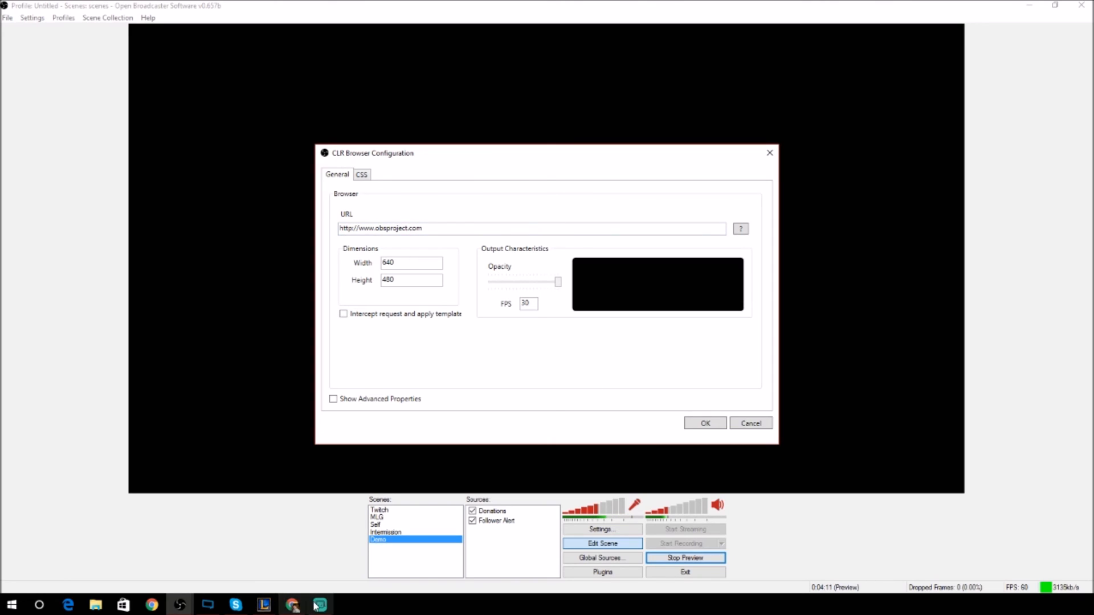
Copy the donation goal widget URL with its token from TwitchAlerts and save it as the URL of the new OBS browser source.
left_click(292, 605)
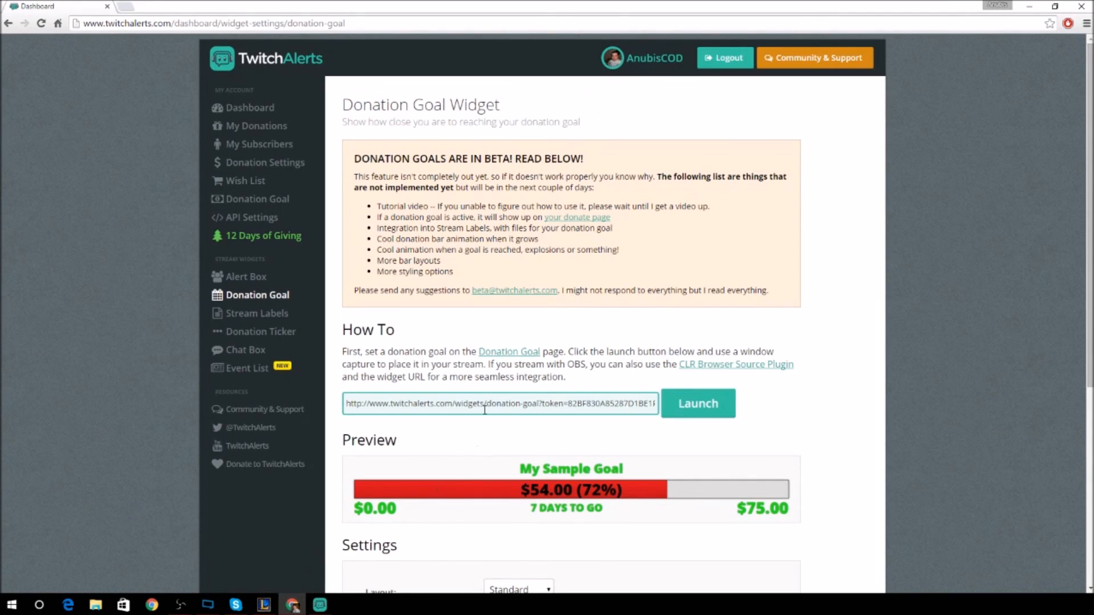
triple_click(383, 409)
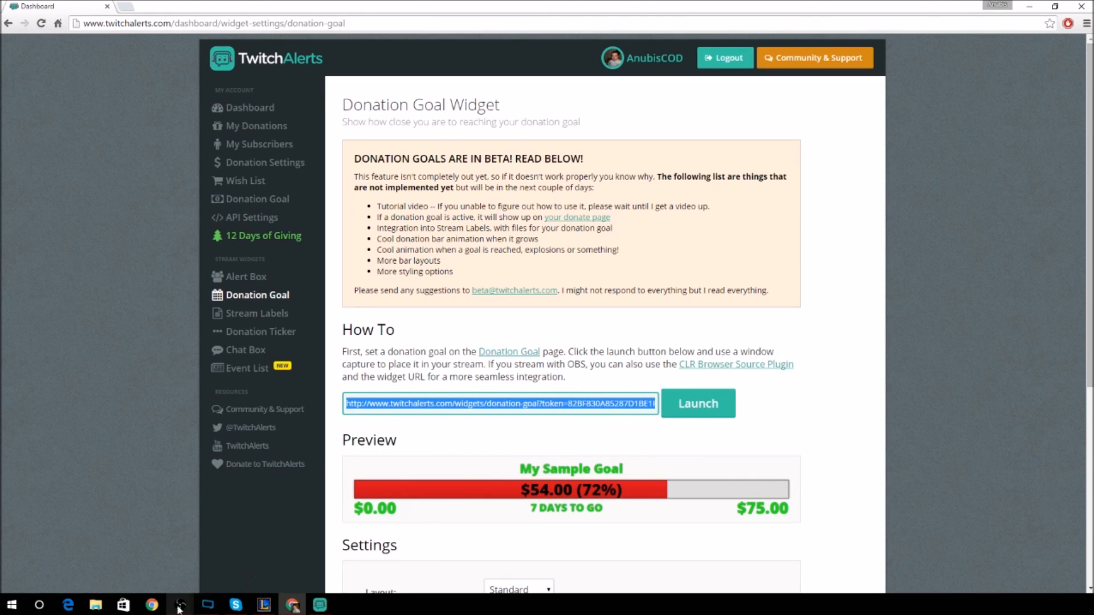
mouse_move(180, 605)
left_click(245, 544)
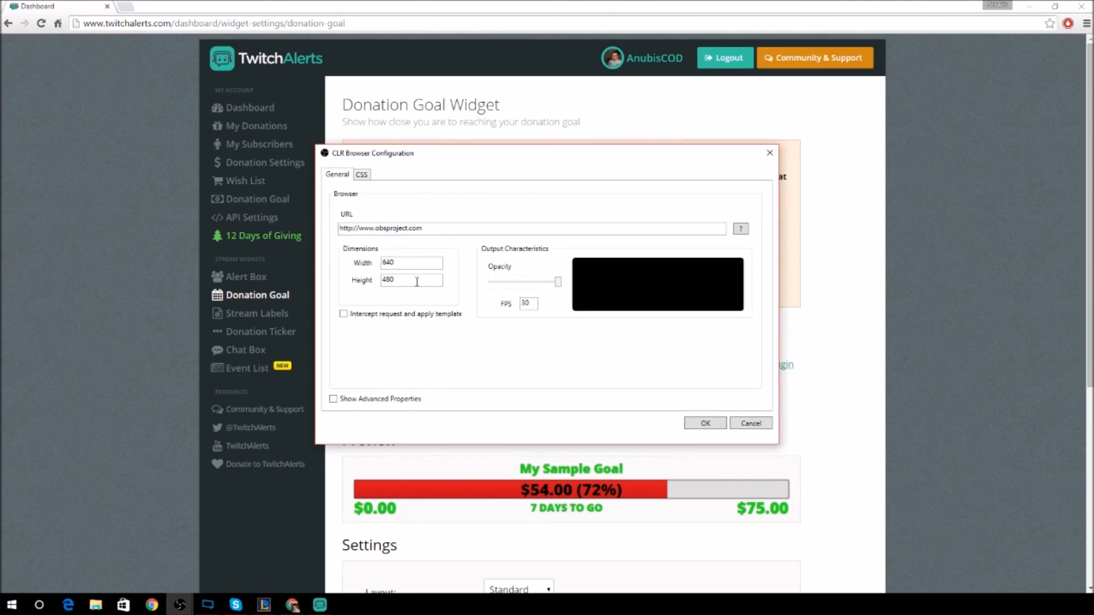
left_click_drag(450, 230, 282, 240)
key("ctrl+v")
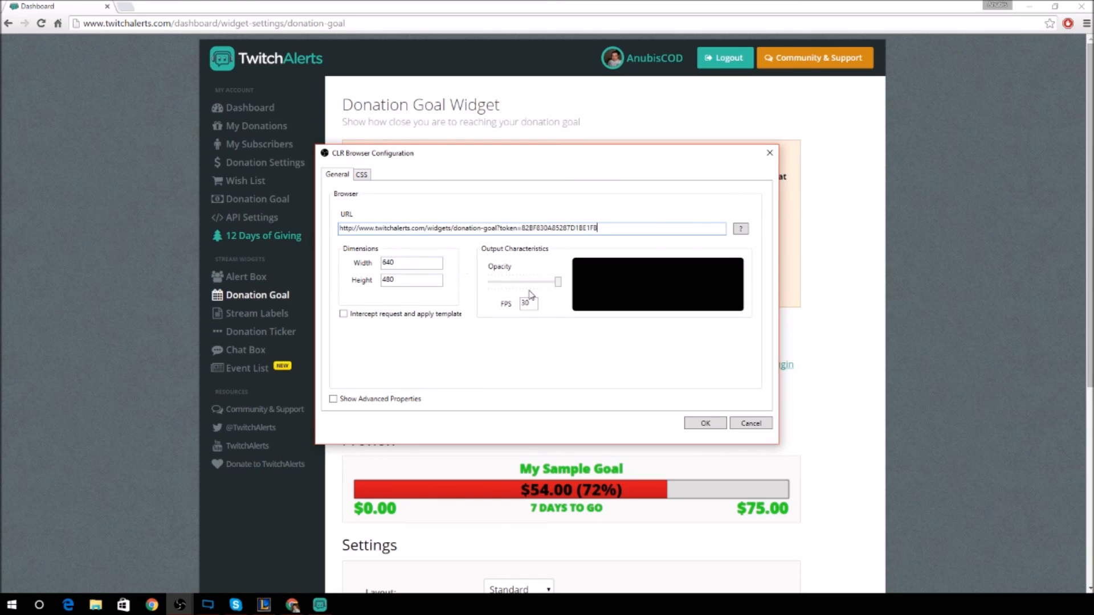
left_click(698, 422)
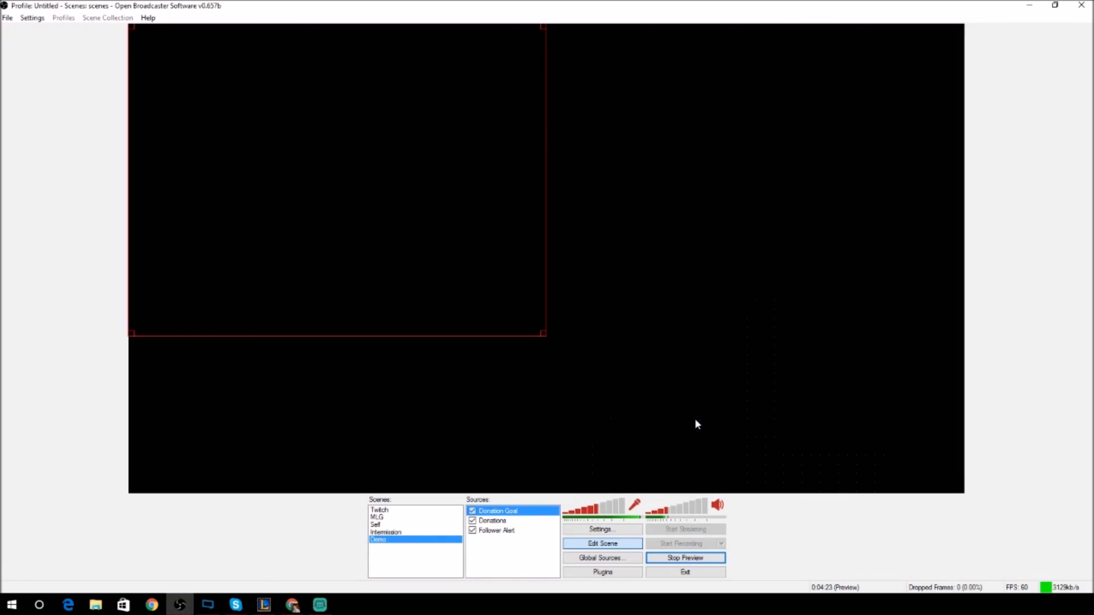
Arrange the sources in the preview: Donation Goal centred along the bottom edge, Donations in the upper-left corner, Follower Alert in the upper-right corner.
left_click_drag(471, 350, 567, 614)
left_click_drag(540, 452, 536, 463)
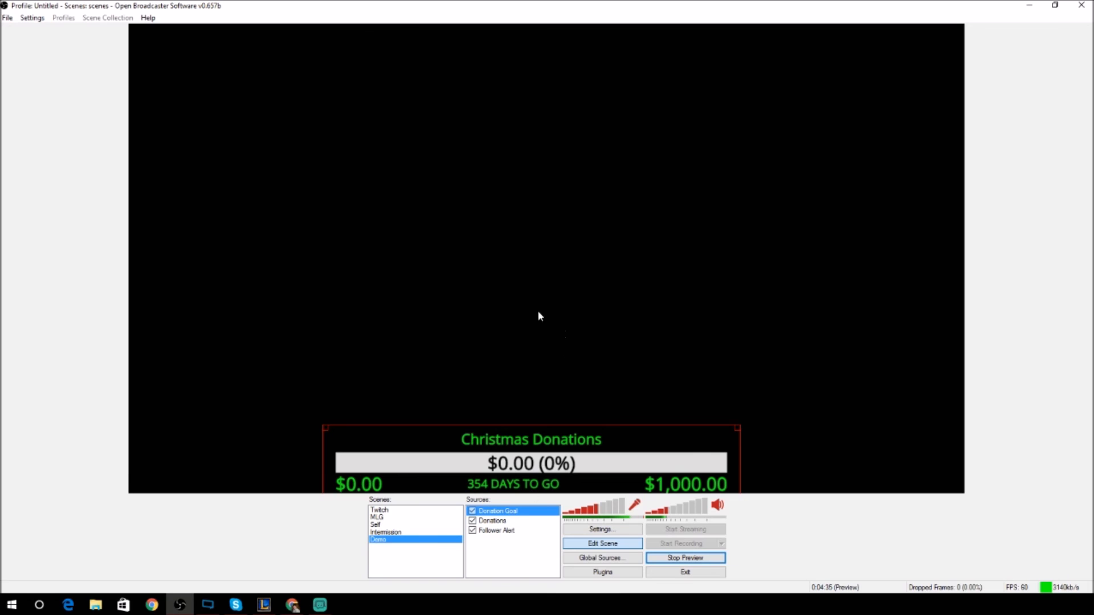
left_click(508, 522)
left_click_drag(534, 312, 318, 242)
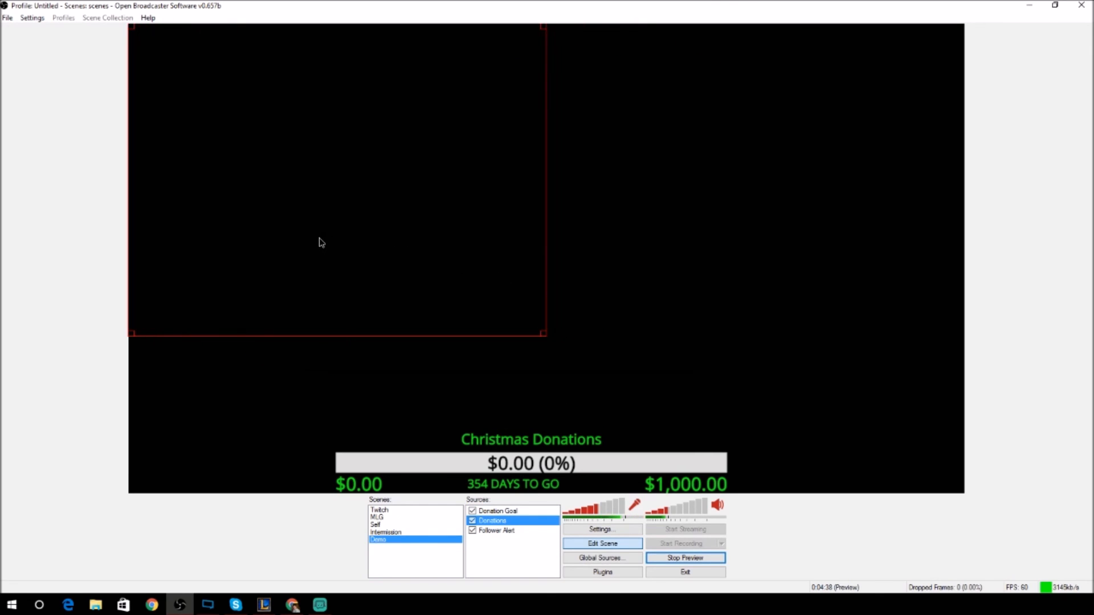
left_click(500, 530)
left_click_drag(489, 310, 728, 255)
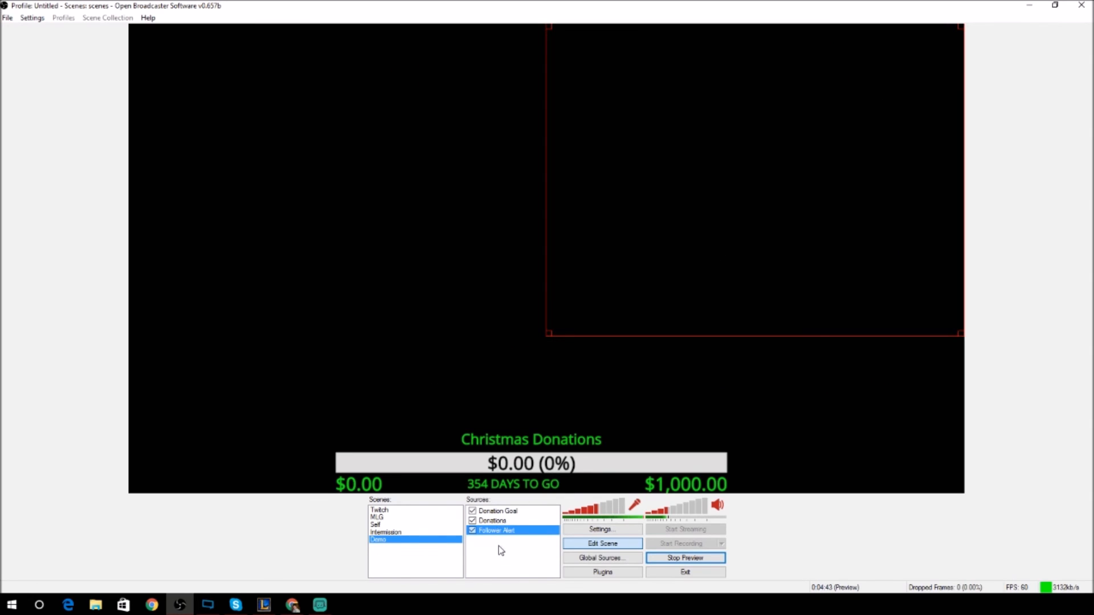
Add a Video Capture Device source named Elgato that uses the Elgato Game Capture HD device.
right_click(482, 548)
mouse_move(503, 553)
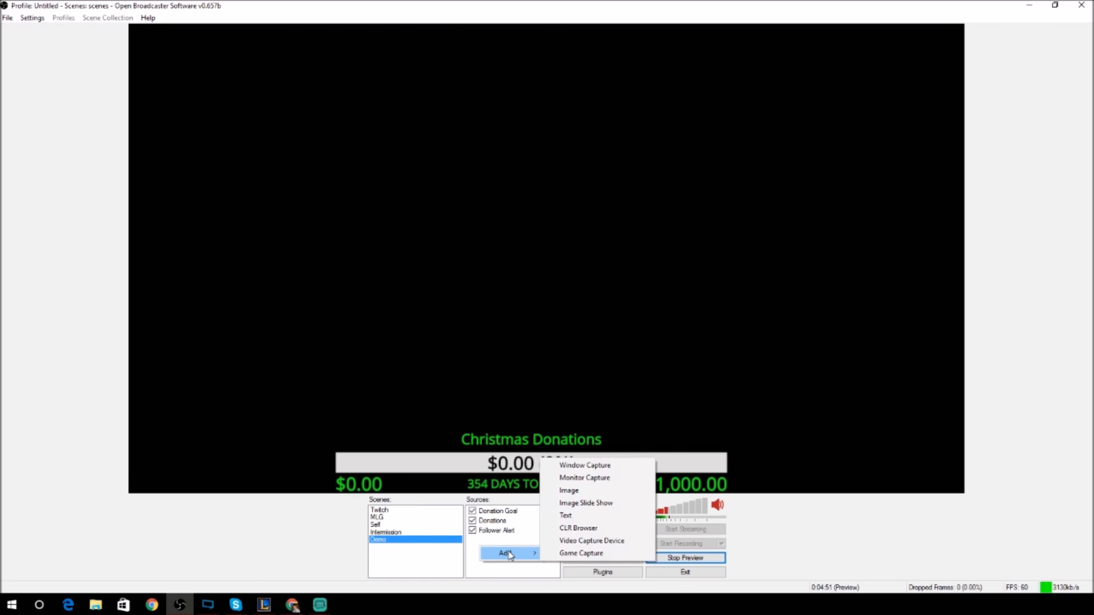
left_click(566, 542)
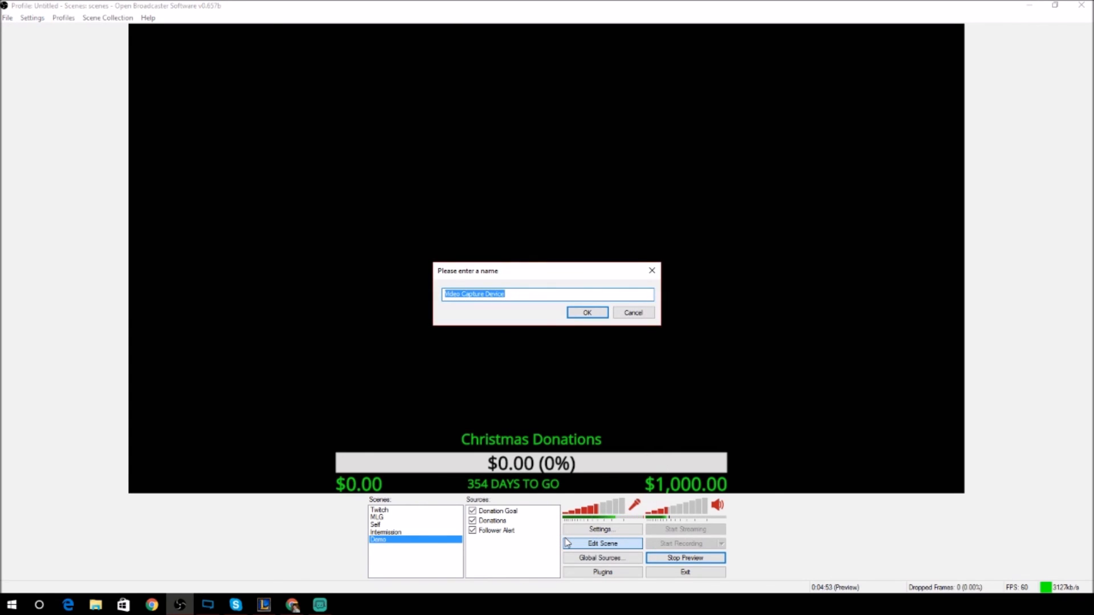
type("Elgato")
key("Return")
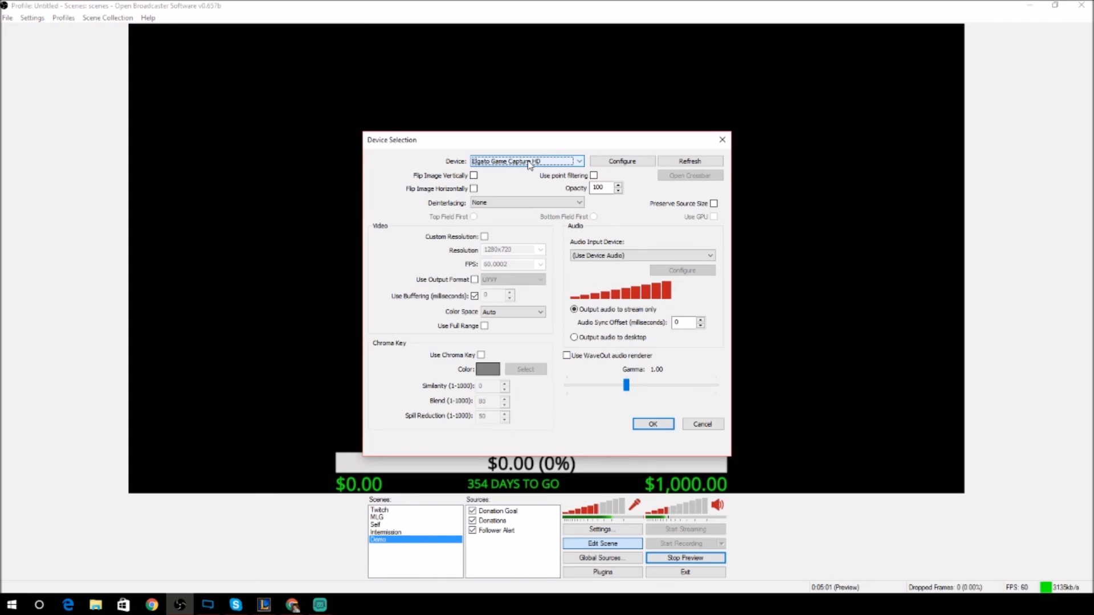
left_click(529, 163)
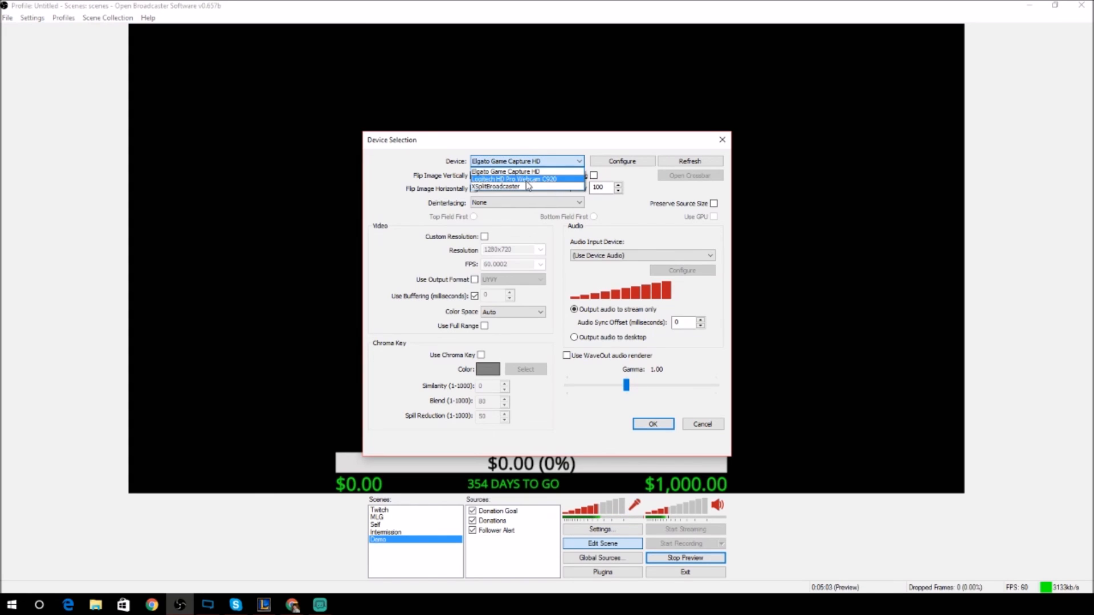
left_click(521, 172)
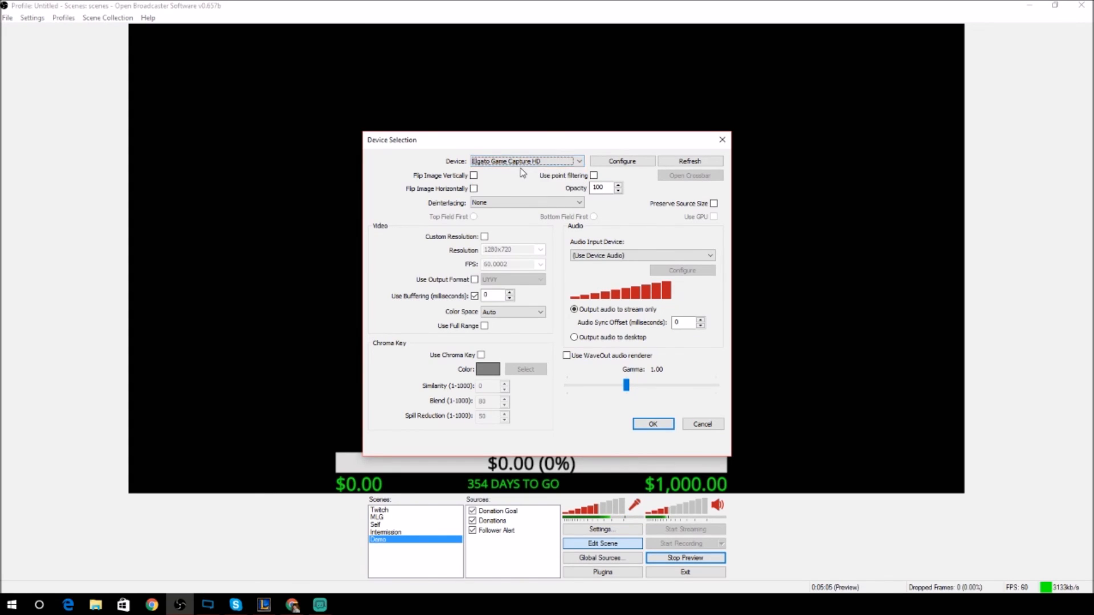
left_click(653, 425)
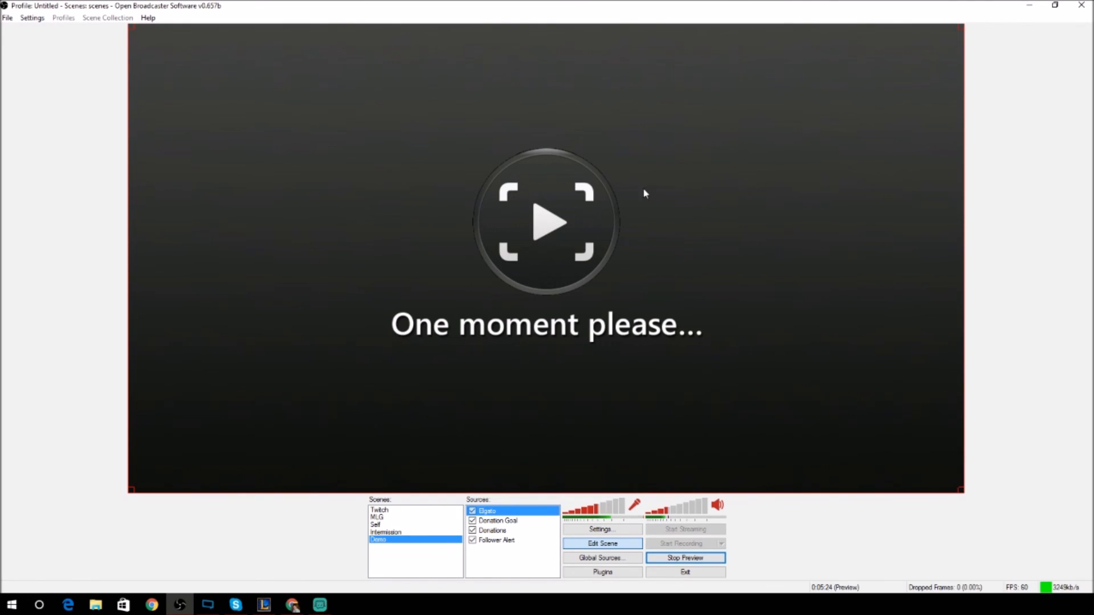
Move the Elgato source to the bottom of the source order so it sits behind the alert overlays.
right_click(498, 514)
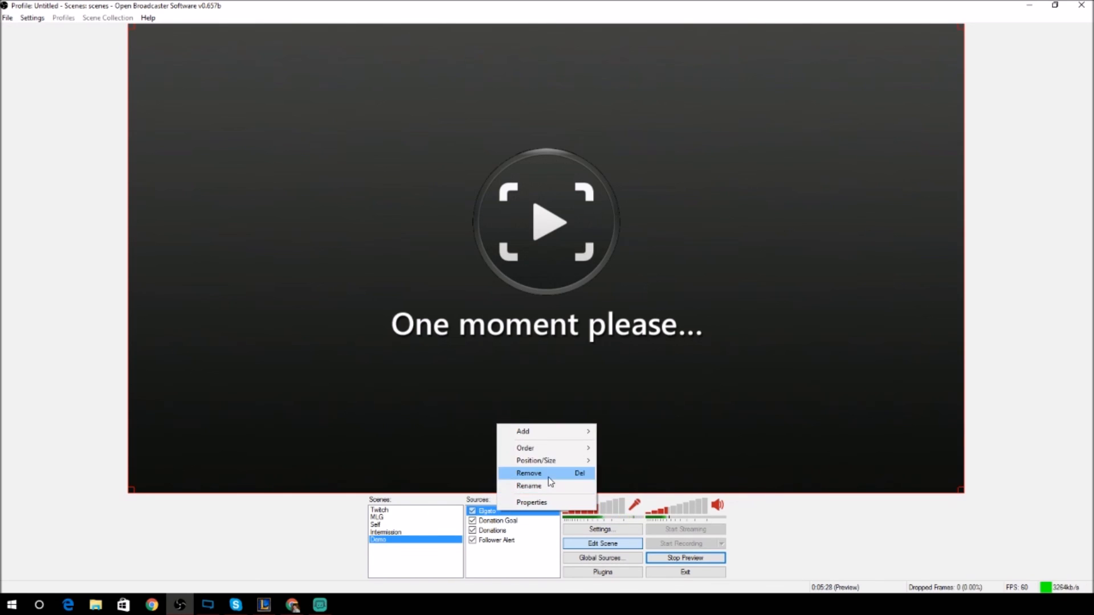
mouse_move(567, 449)
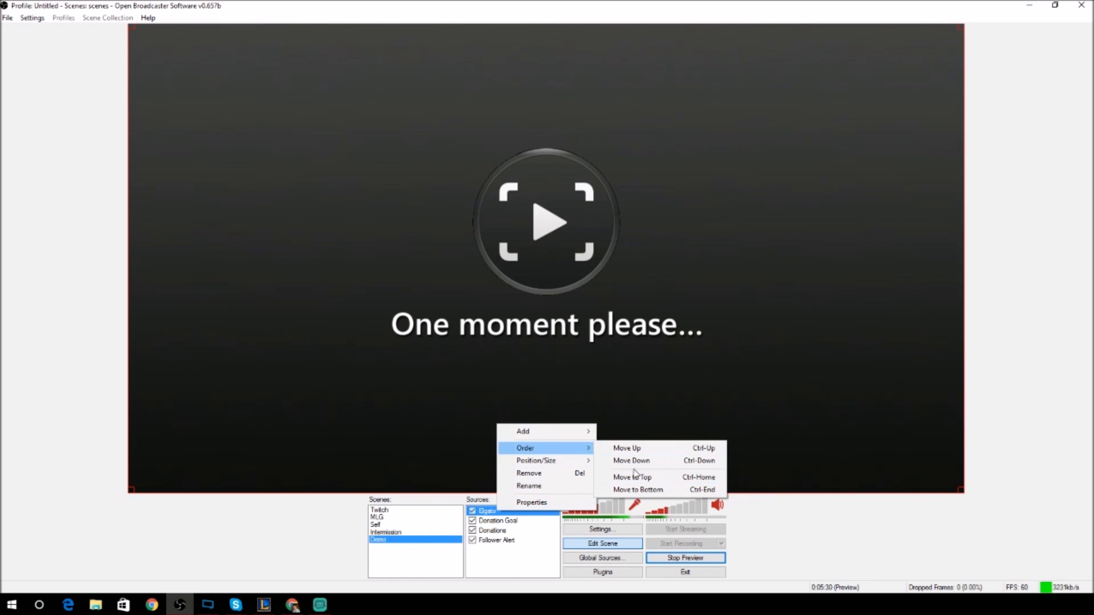
left_click(631, 492)
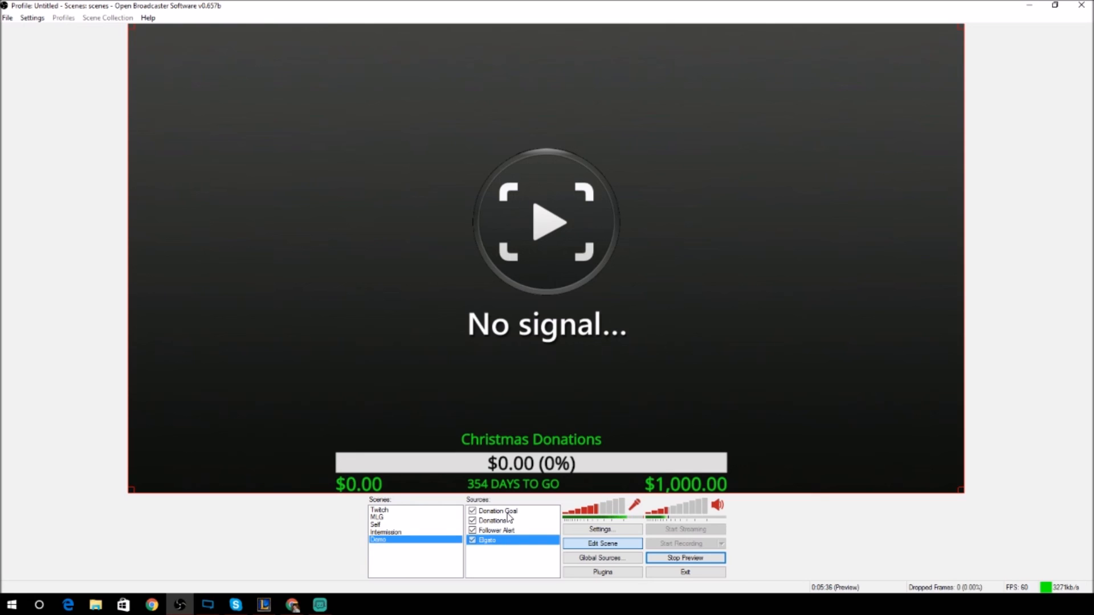
Add a Video Capture Device source named Webcam using the Logitech HD Pro Webcam C920 and shrink it into the preview's lower-right corner.
right_click(495, 554)
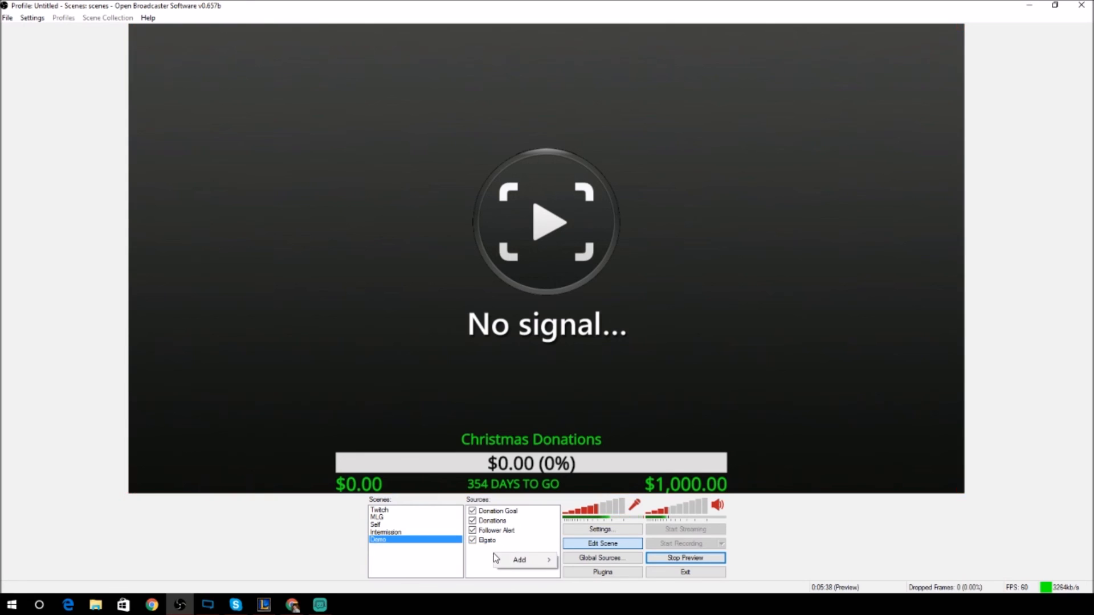
mouse_move(519, 560)
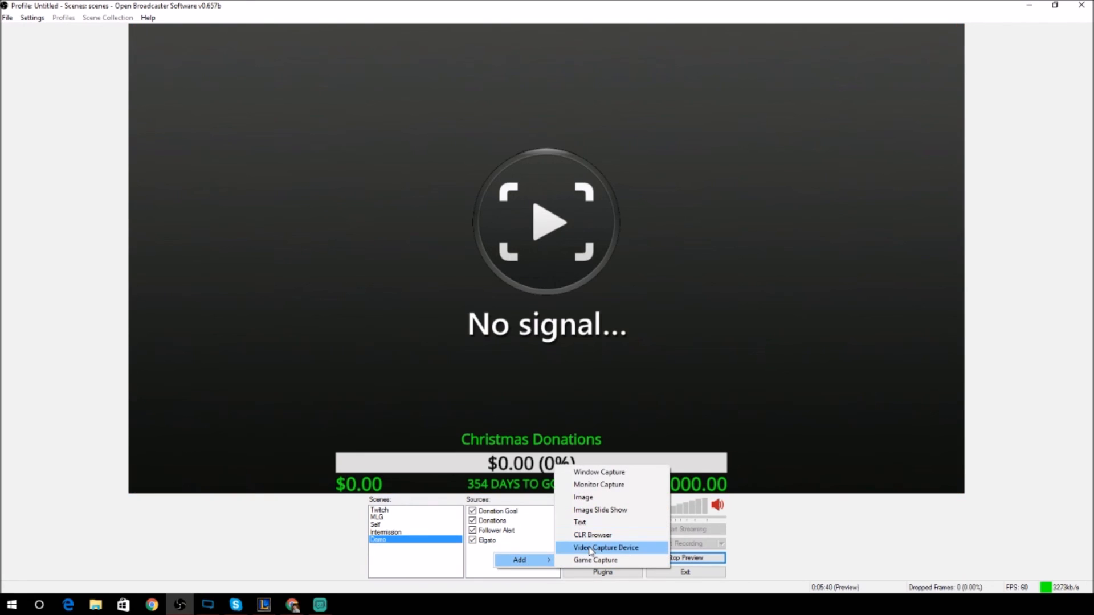
left_click(590, 548)
type("Webca")
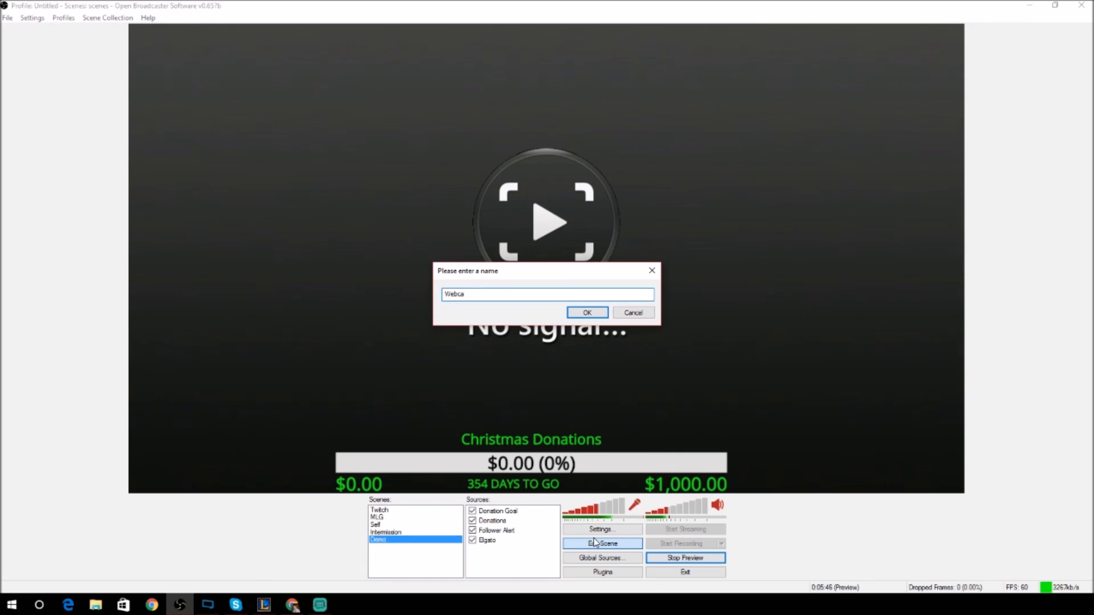
type("m")
key("Return")
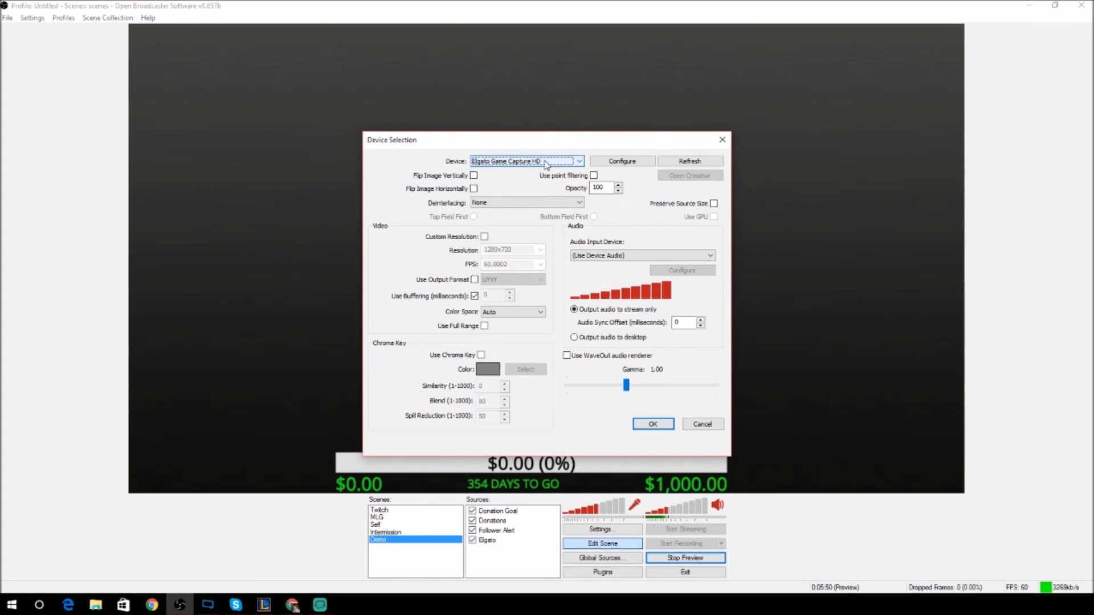
left_click(546, 164)
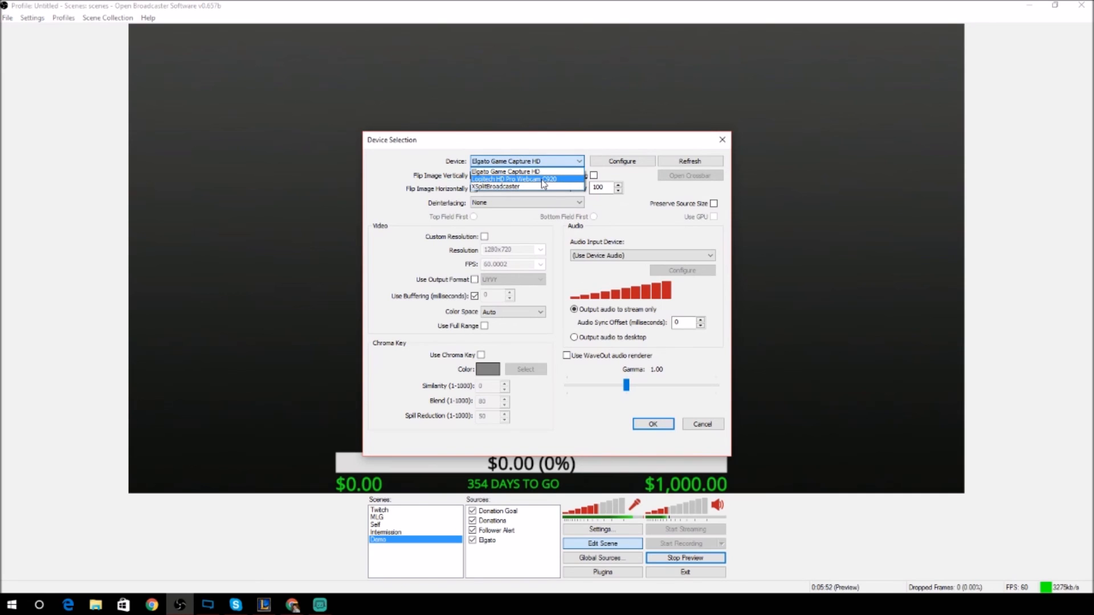
left_click(543, 182)
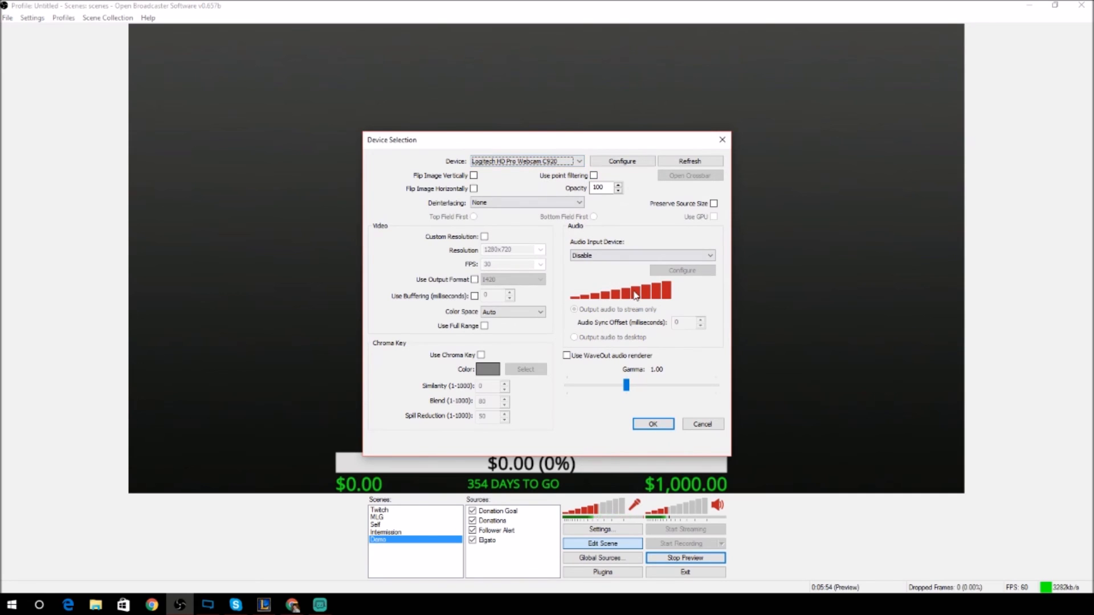
left_click(658, 423)
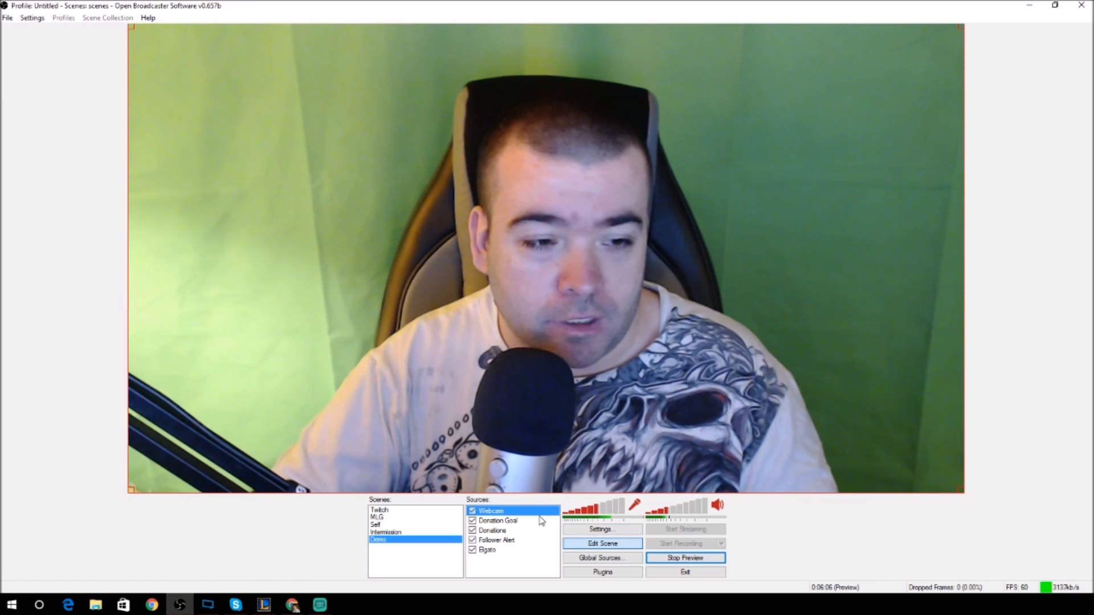
left_click_drag(130, 490, 742, 453)
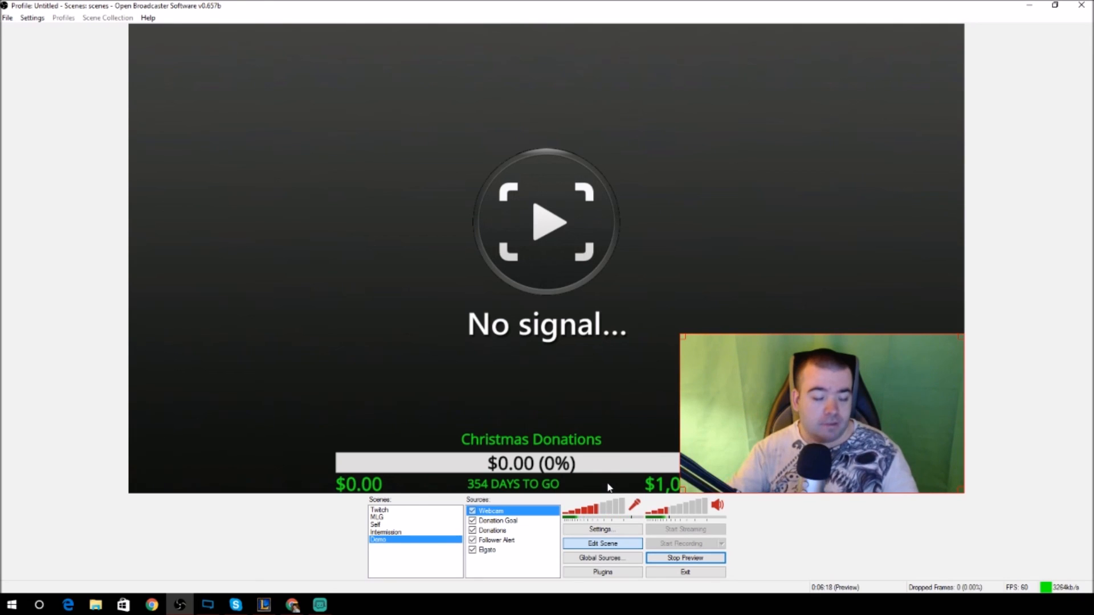
Enable the chroma key and flip the image horizontally in the Webcam source's device settings.
right_click(496, 516)
left_click(513, 503)
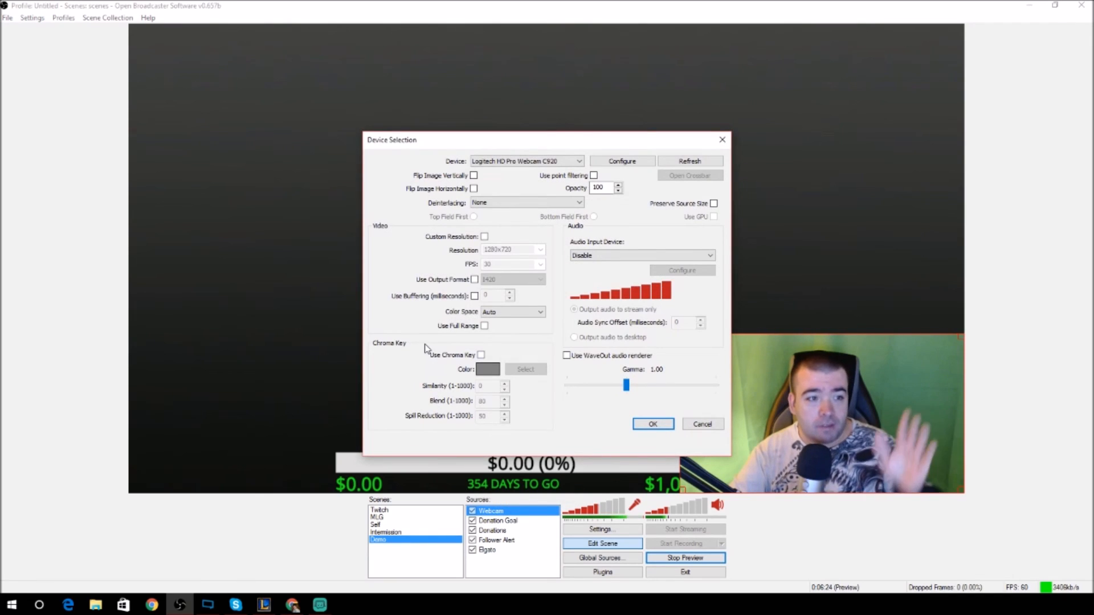
left_click(481, 355)
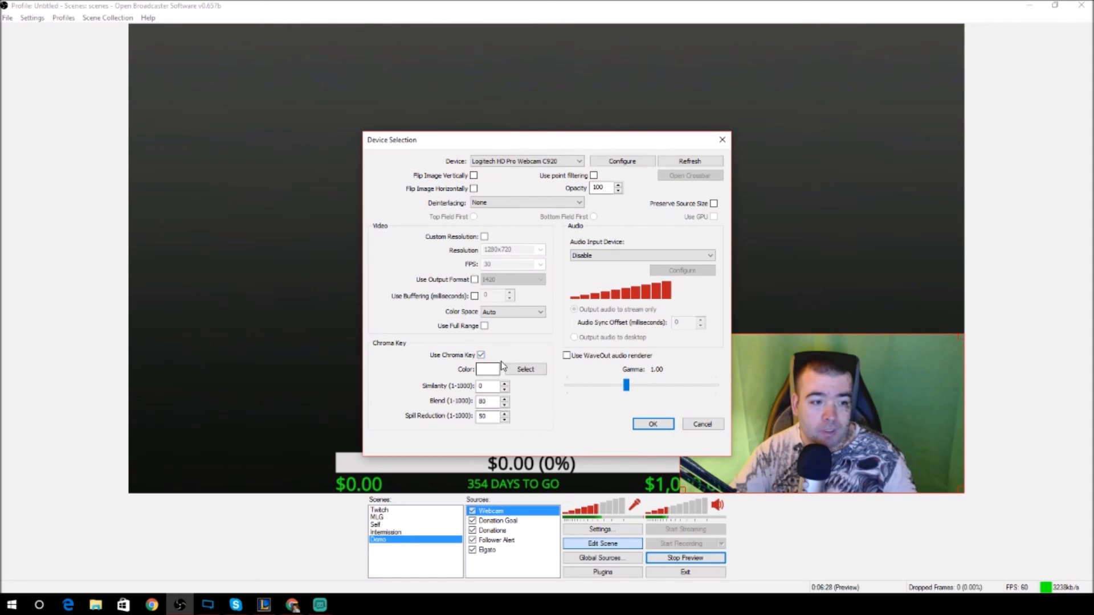
left_click(474, 189)
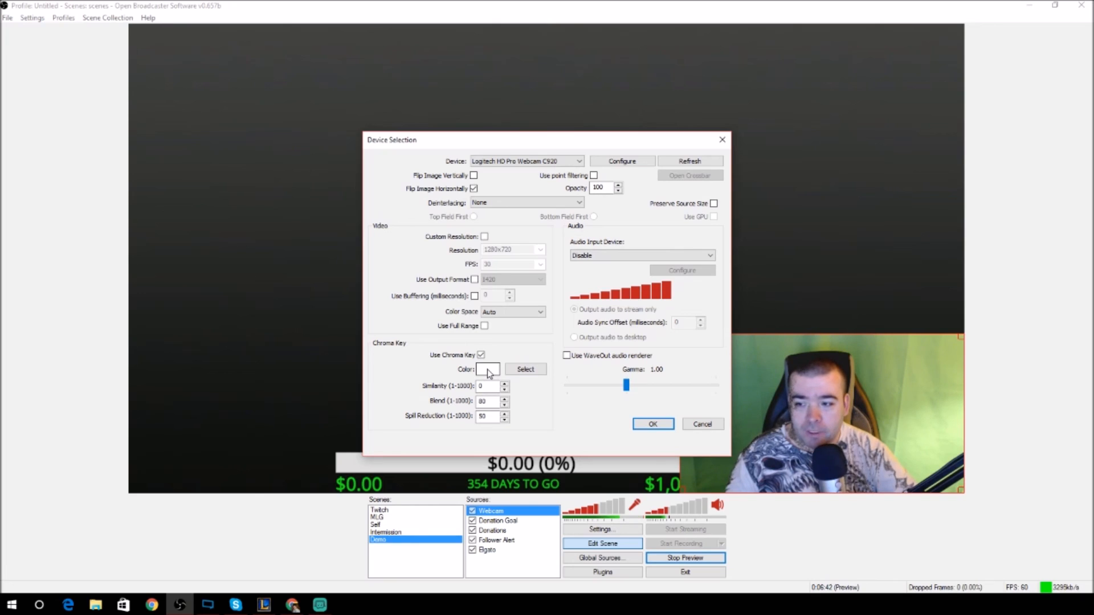
Set the webcam's chroma key color to pure green (0, 255, 0) with a similarity of 820 and apply the settings.
left_click(487, 369)
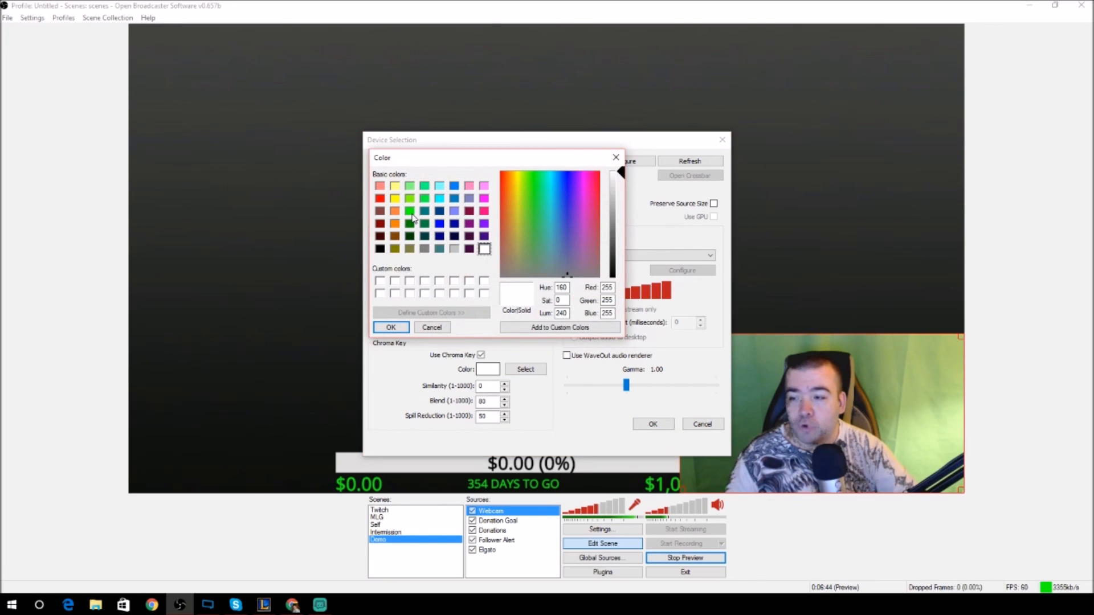
left_click(411, 212)
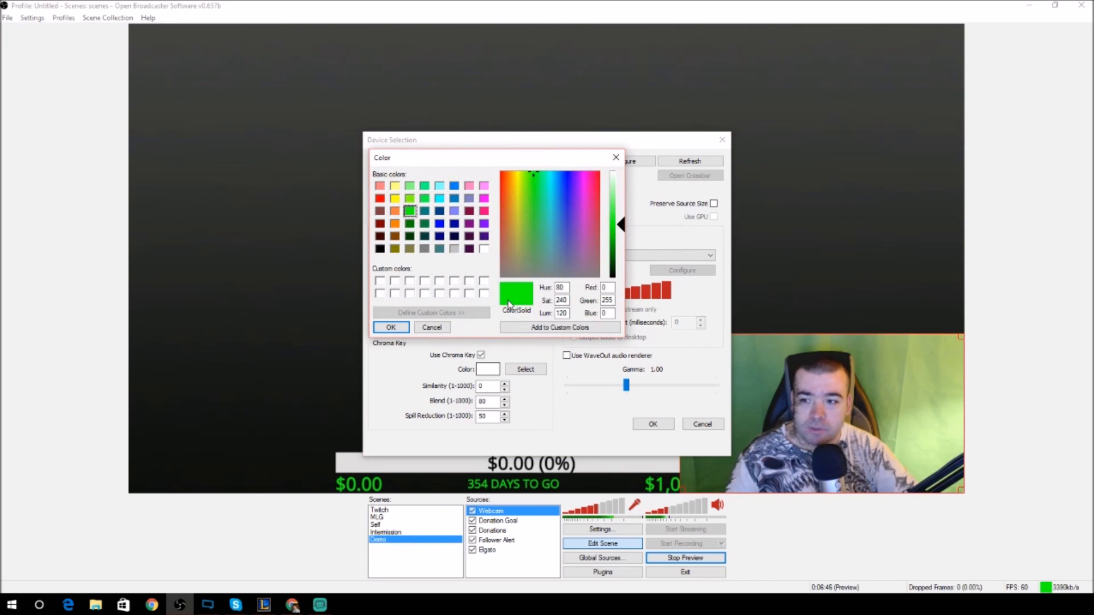
left_click(389, 329)
left_click(492, 385)
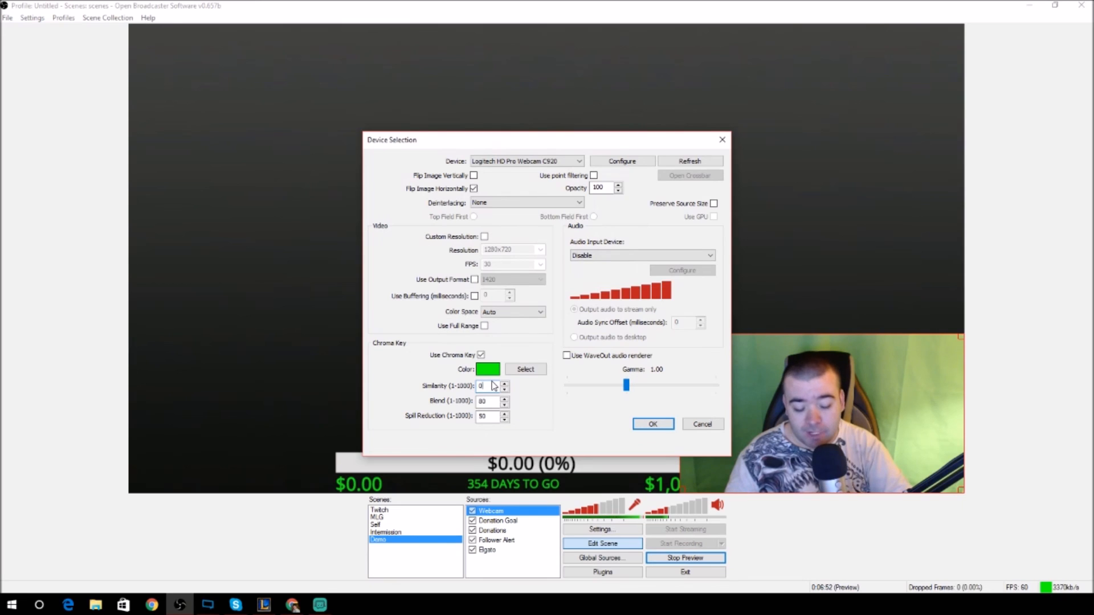
type("82")
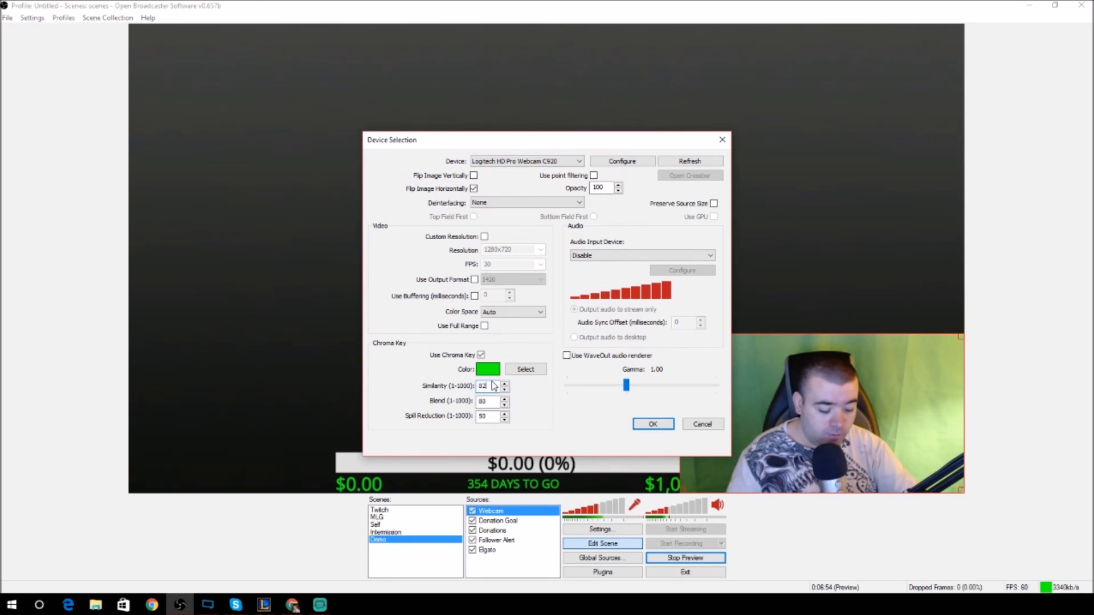
type("0")
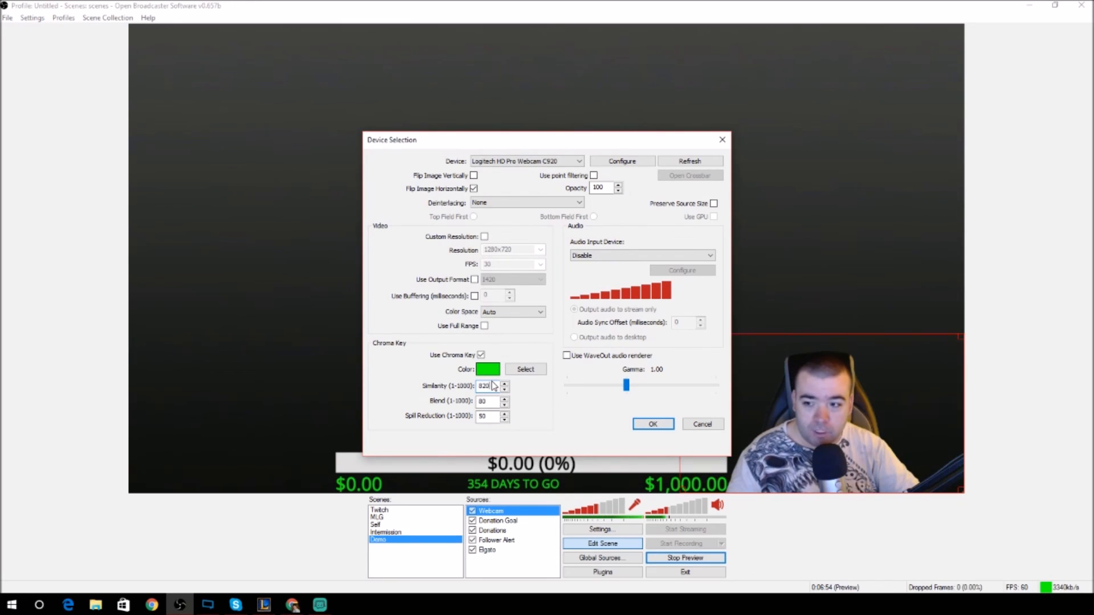
left_click(657, 423)
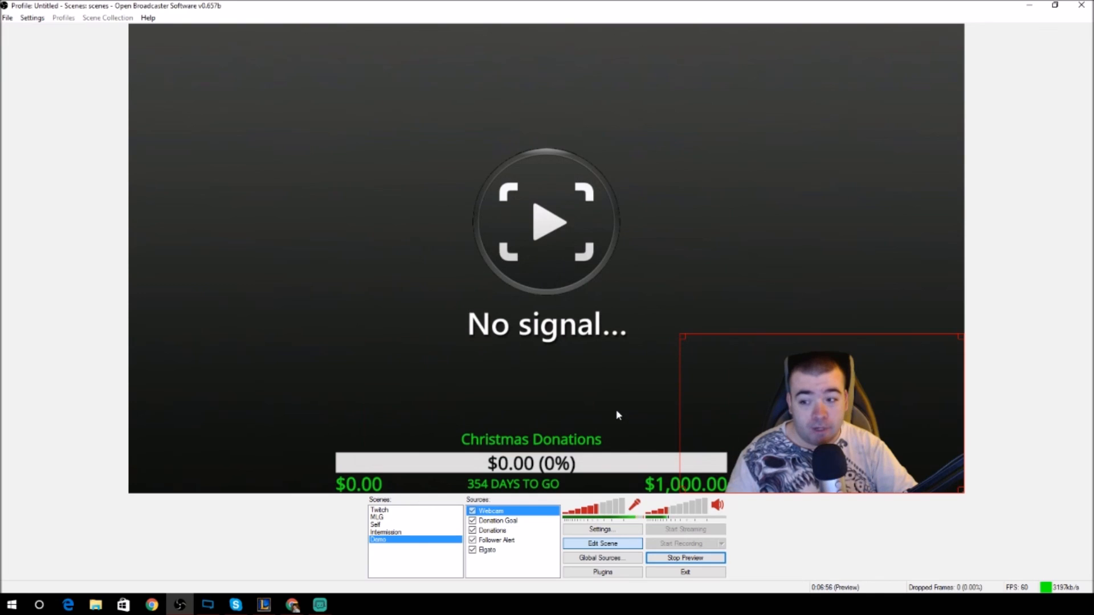
Reopen the Webcam source's device settings and set the chroma key similarity to 1000.
right_click(514, 515)
left_click(526, 506)
double_click(484, 386)
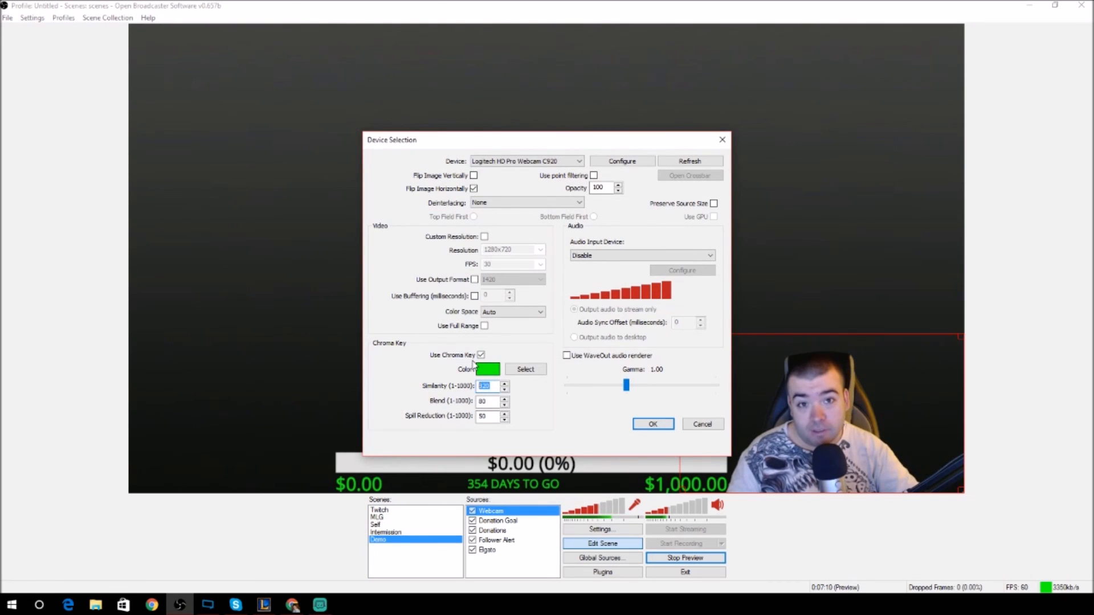
type("1000")
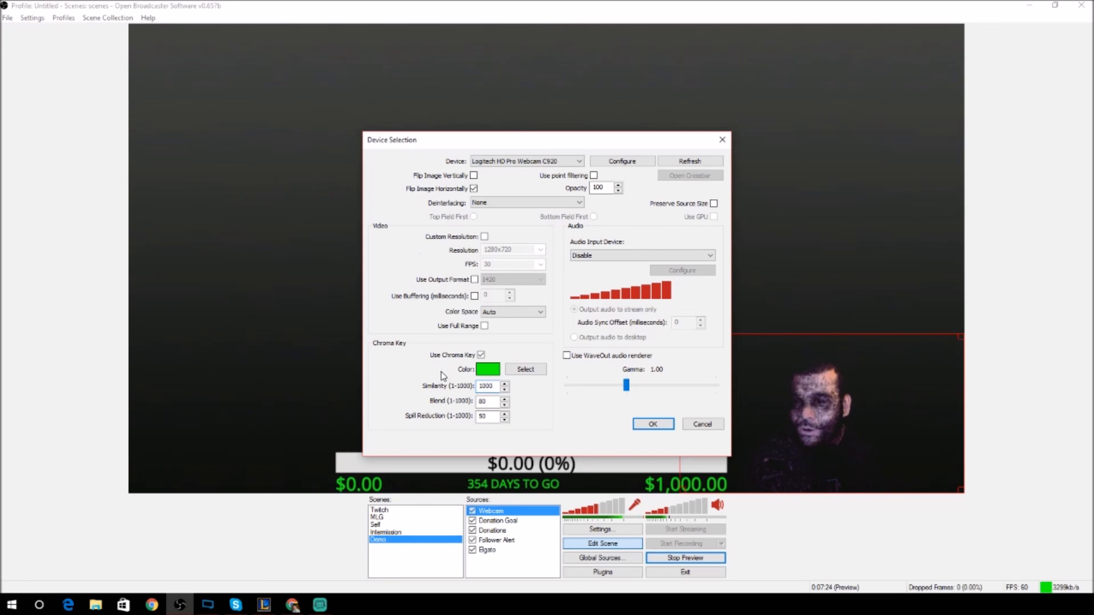
Lower the webcam's chroma key similarity gradually to 815 while checking the preview, and apply the settings.
left_click(504, 390)
left_click(504, 390)
left_click(505, 390)
left_click(504, 390)
left_click(504, 390)
left_click(505, 390)
left_click(505, 390)
left_click(504, 389)
left_click(505, 390)
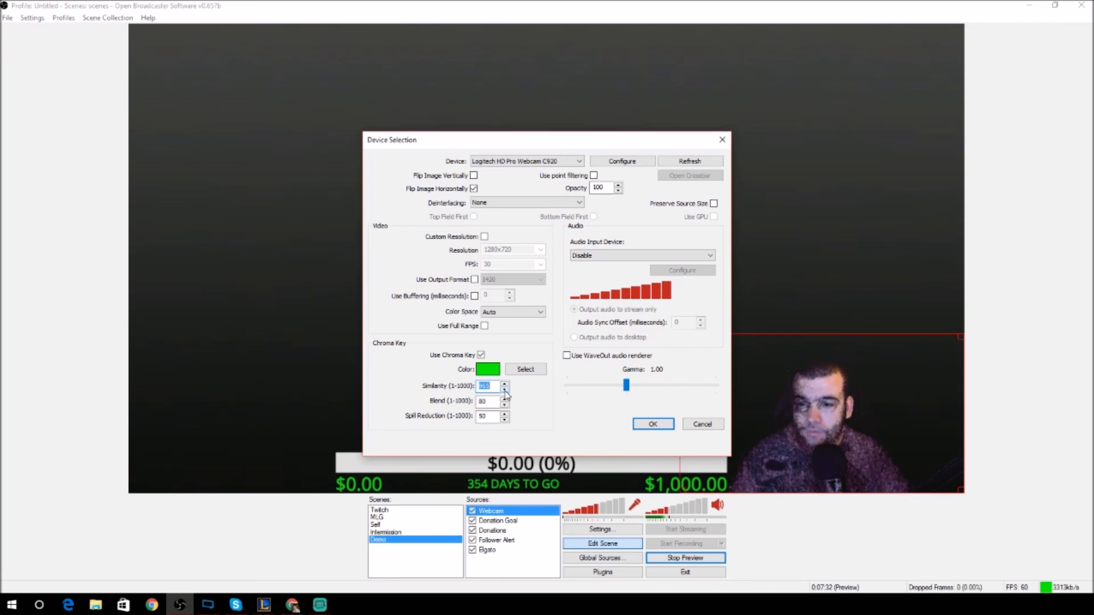
left_click(504, 389)
left_click(504, 390)
left_click(505, 390)
left_click(504, 390)
left_click(504, 389)
left_click(504, 389)
left_click(504, 389)
left_click(505, 390)
left_click(504, 390)
left_click(504, 390)
left_click(505, 390)
left_click(504, 389)
left_click_drag(509, 143, 372, 104)
left_click(367, 352)
left_click(367, 352)
left_click(367, 352)
left_click(367, 352)
left_click(366, 352)
left_click(367, 352)
left_click(367, 352)
left_click(366, 352)
left_click(367, 352)
left_click(367, 353)
left_click(367, 352)
left_click(367, 352)
left_click(367, 352)
left_click(367, 352)
left_click(367, 352)
left_click(367, 352)
left_click(367, 352)
left_click(367, 353)
left_click(367, 352)
left_click(366, 352)
left_click(367, 352)
left_click(367, 352)
left_click(367, 352)
left_click(367, 352)
left_click(367, 352)
left_click(367, 353)
left_click(367, 352)
left_click(367, 352)
left_click(367, 352)
left_click(367, 352)
left_click(367, 352)
left_click(367, 353)
left_click(367, 352)
left_click(367, 352)
left_click(367, 352)
left_click(367, 352)
left_click(367, 352)
left_click(366, 352)
left_click(367, 352)
left_click(367, 352)
left_click(367, 352)
left_click(367, 352)
left_click(367, 352)
left_click(367, 352)
left_click(367, 352)
left_click(366, 352)
left_click(367, 352)
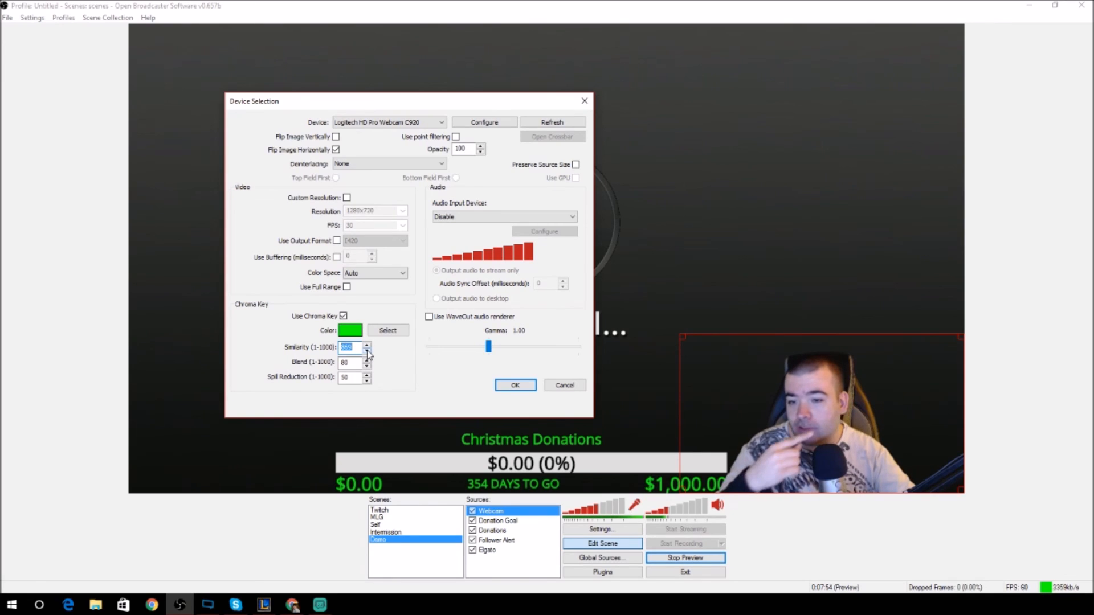
left_click(367, 352)
left_click(367, 352)
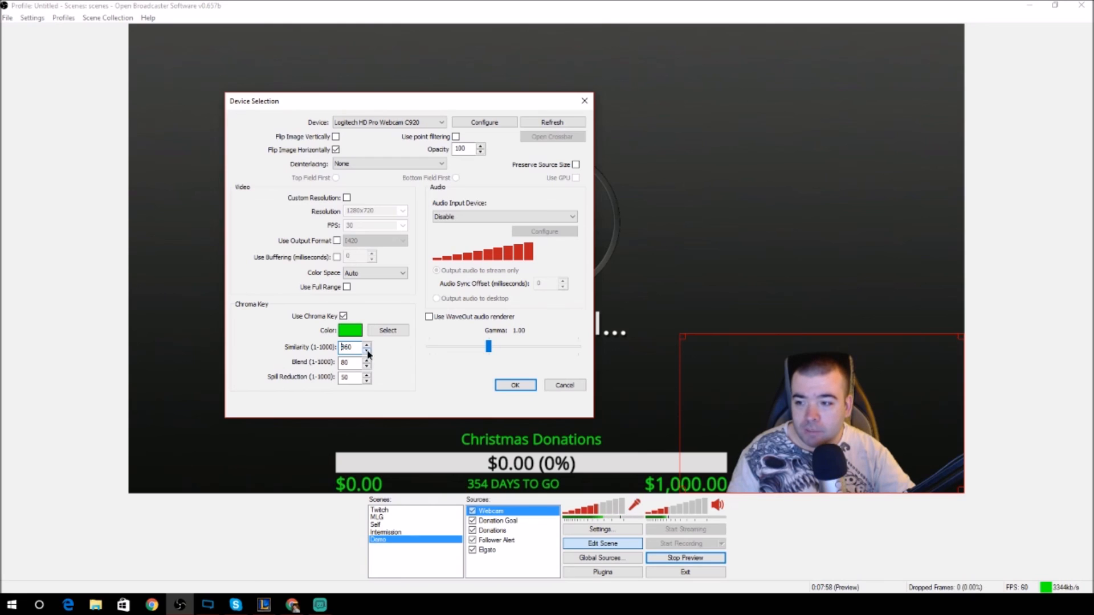
left_click(367, 352)
left_click(366, 352)
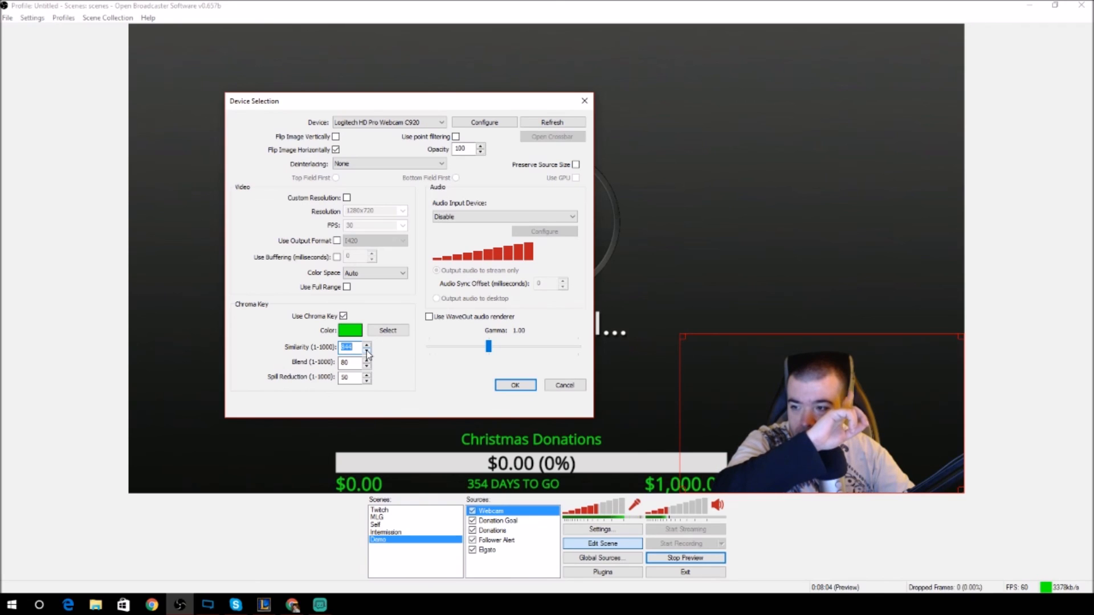
left_click(367, 352)
left_click(367, 352)
left_click(367, 352)
left_click(367, 353)
left_click(367, 352)
left_click(366, 352)
left_click(367, 352)
left_click(367, 352)
left_click(367, 352)
left_click(367, 352)
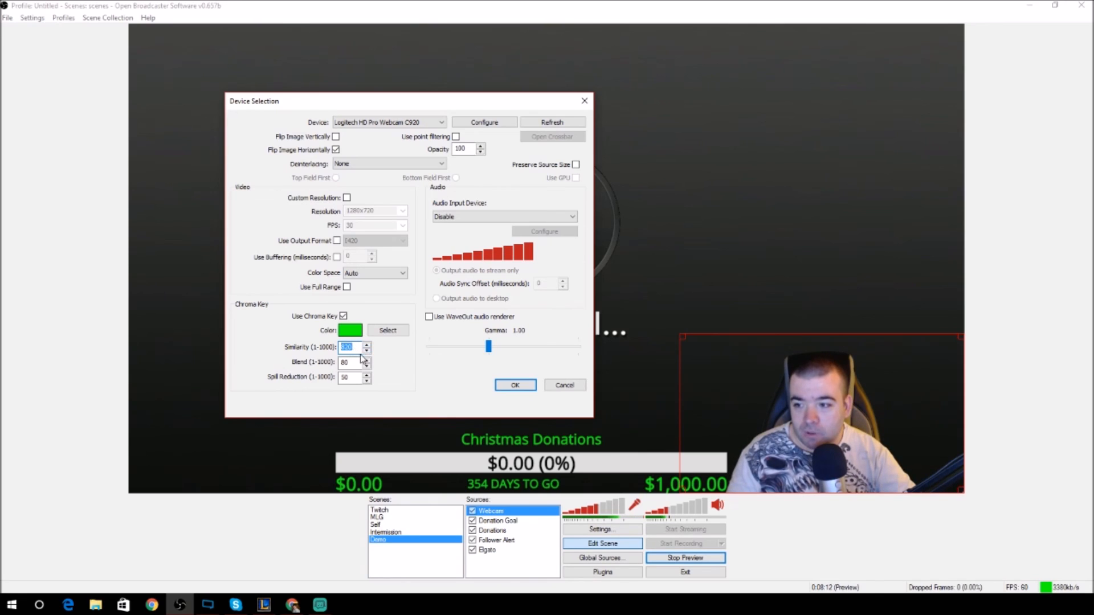
left_click(367, 352)
left_click(367, 352)
left_click(367, 353)
left_click(367, 352)
left_click(366, 352)
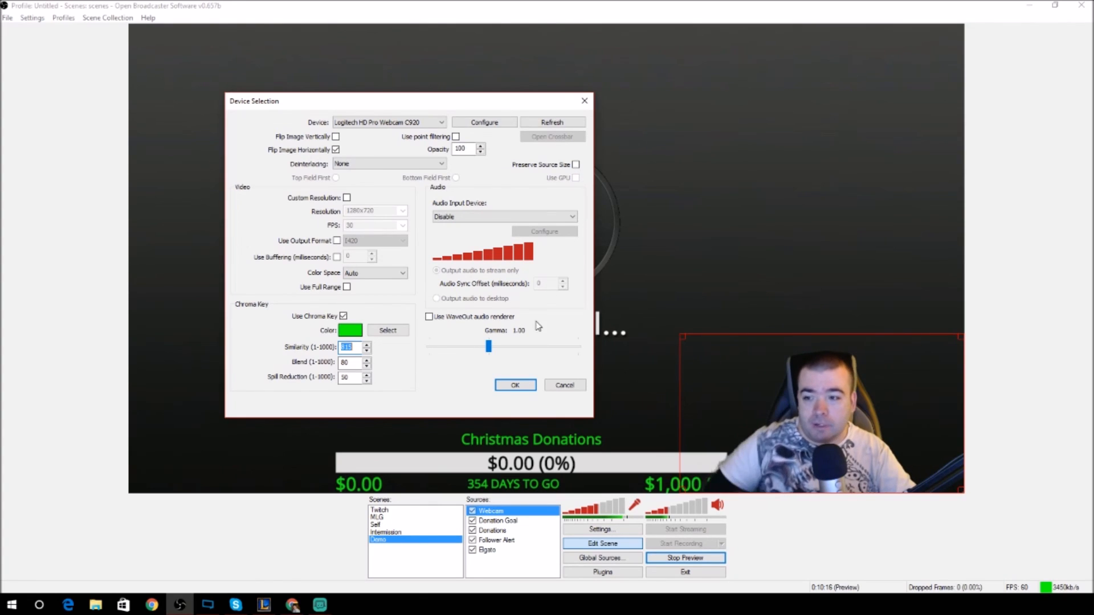
left_click(502, 380)
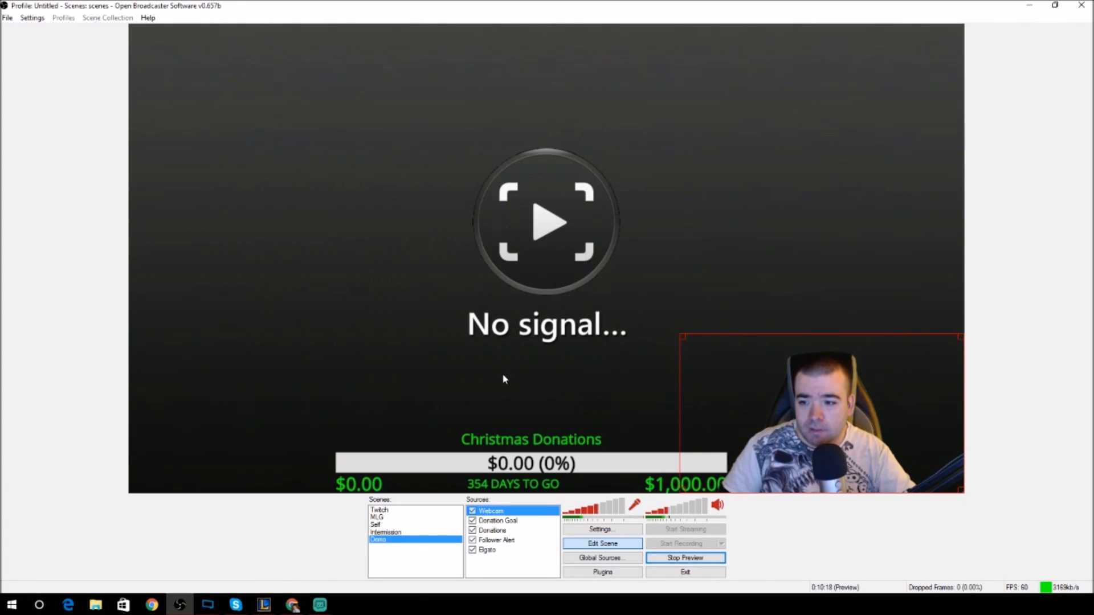